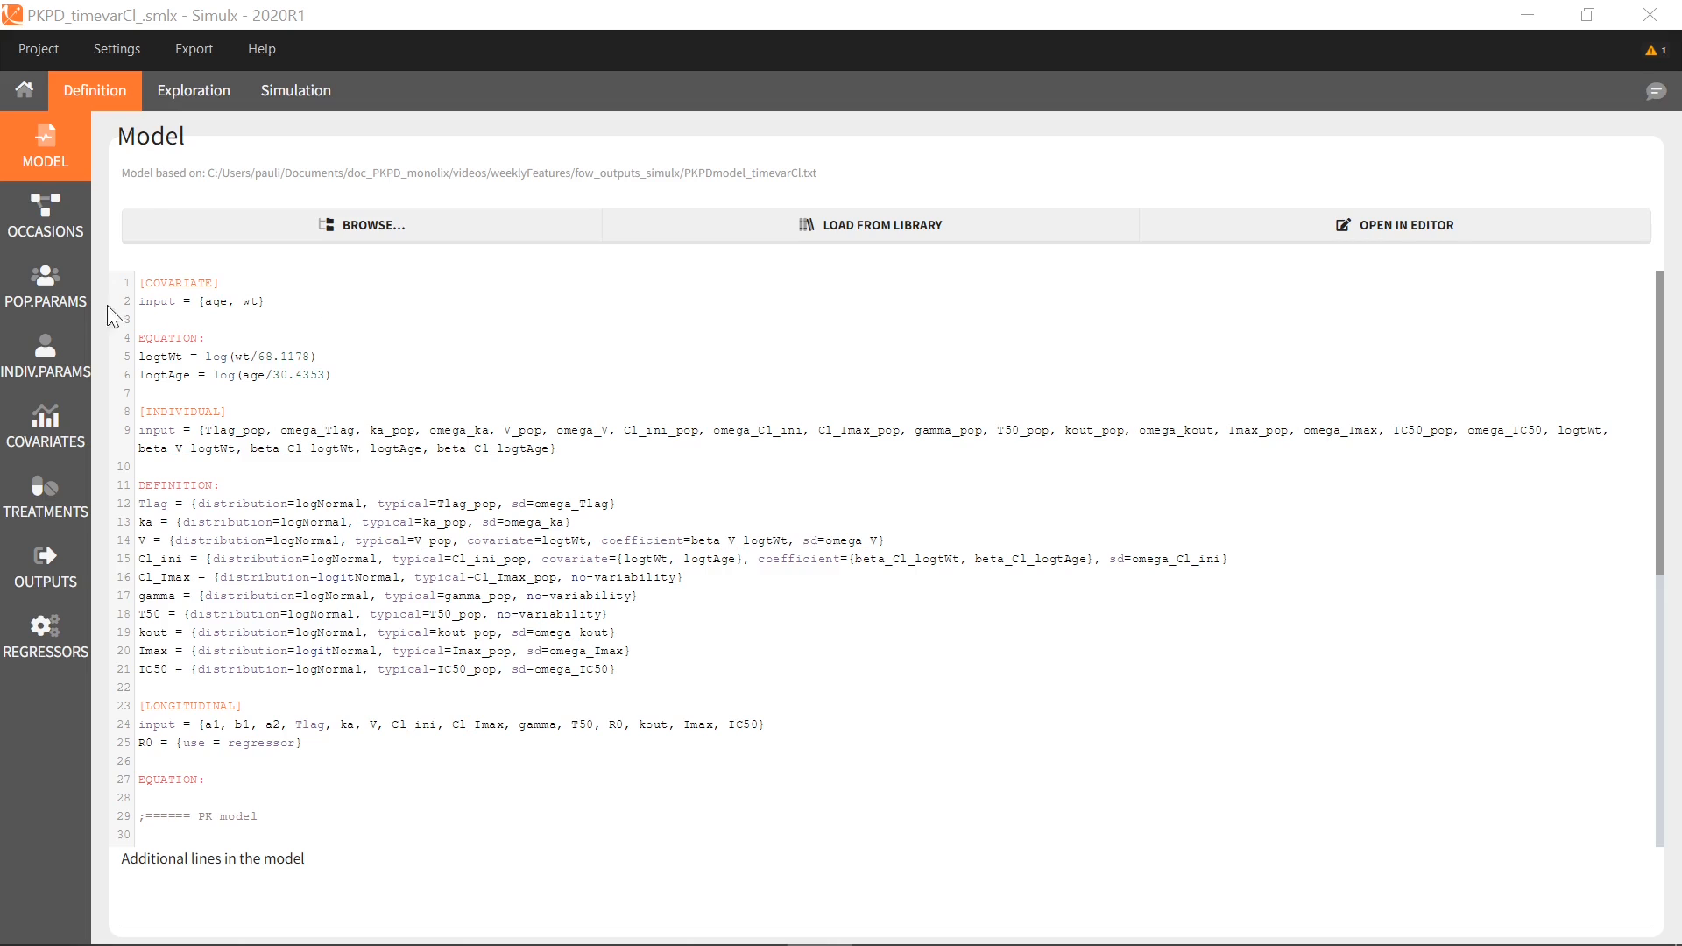
Review POP.PARAMS, COVARIATES, TREATMENTS and REGRESSORS, then list outputs regularY1, regularY2, regularCc, regularR and regularAUC
left_click(59, 302)
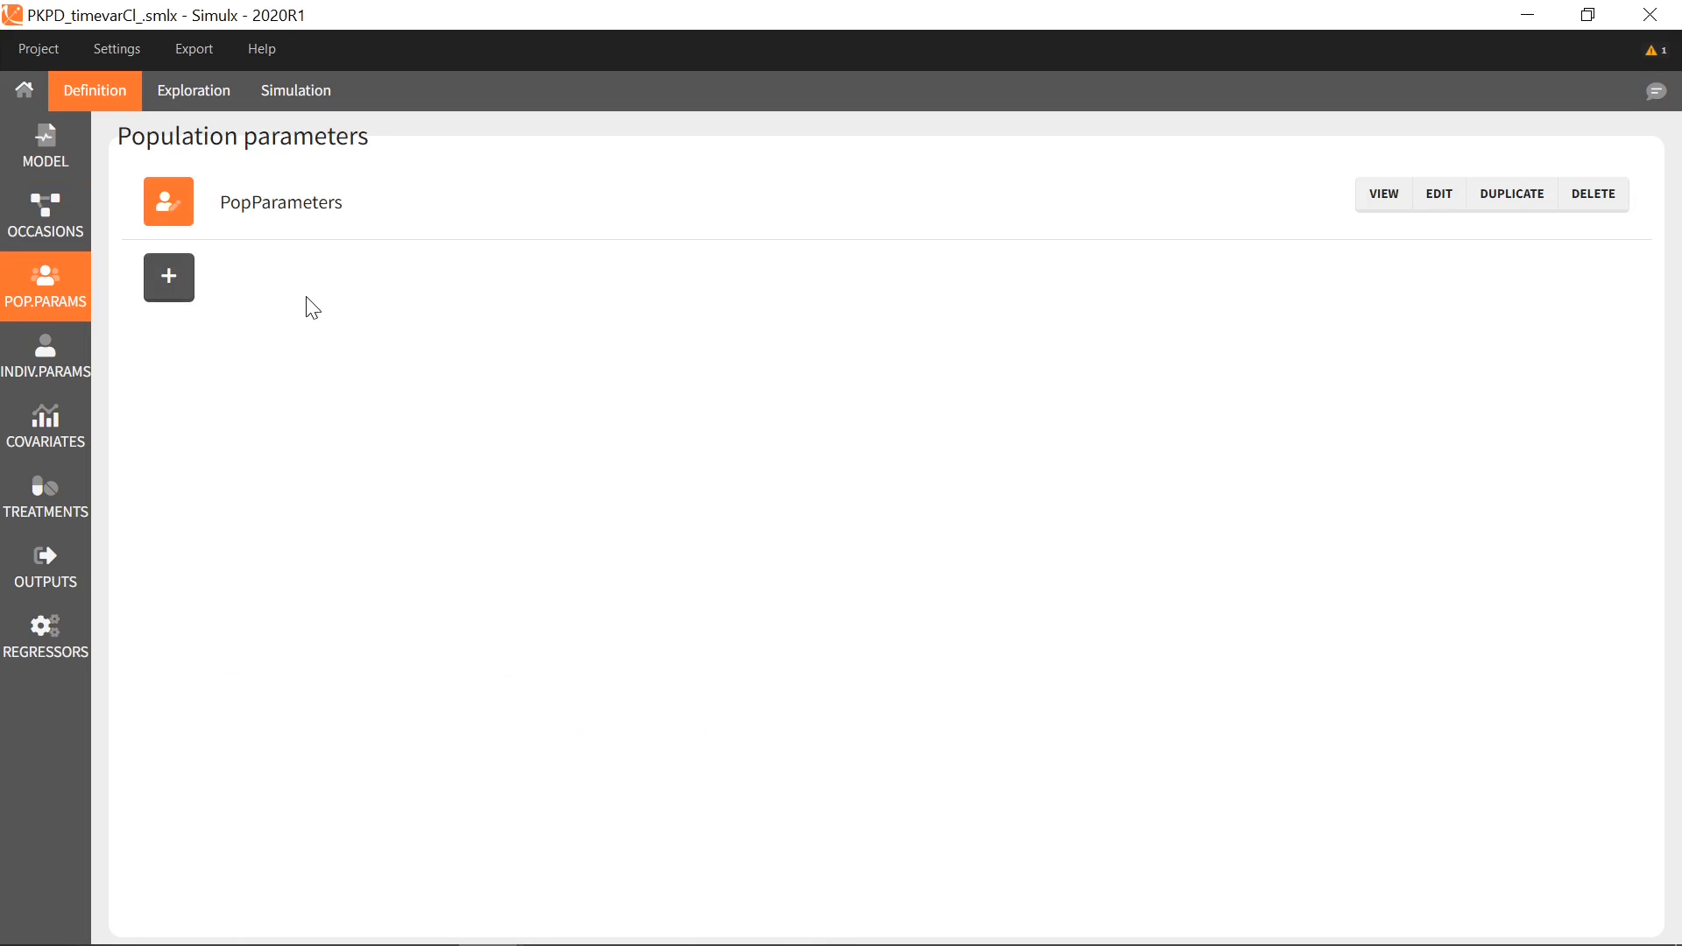
left_click(49, 425)
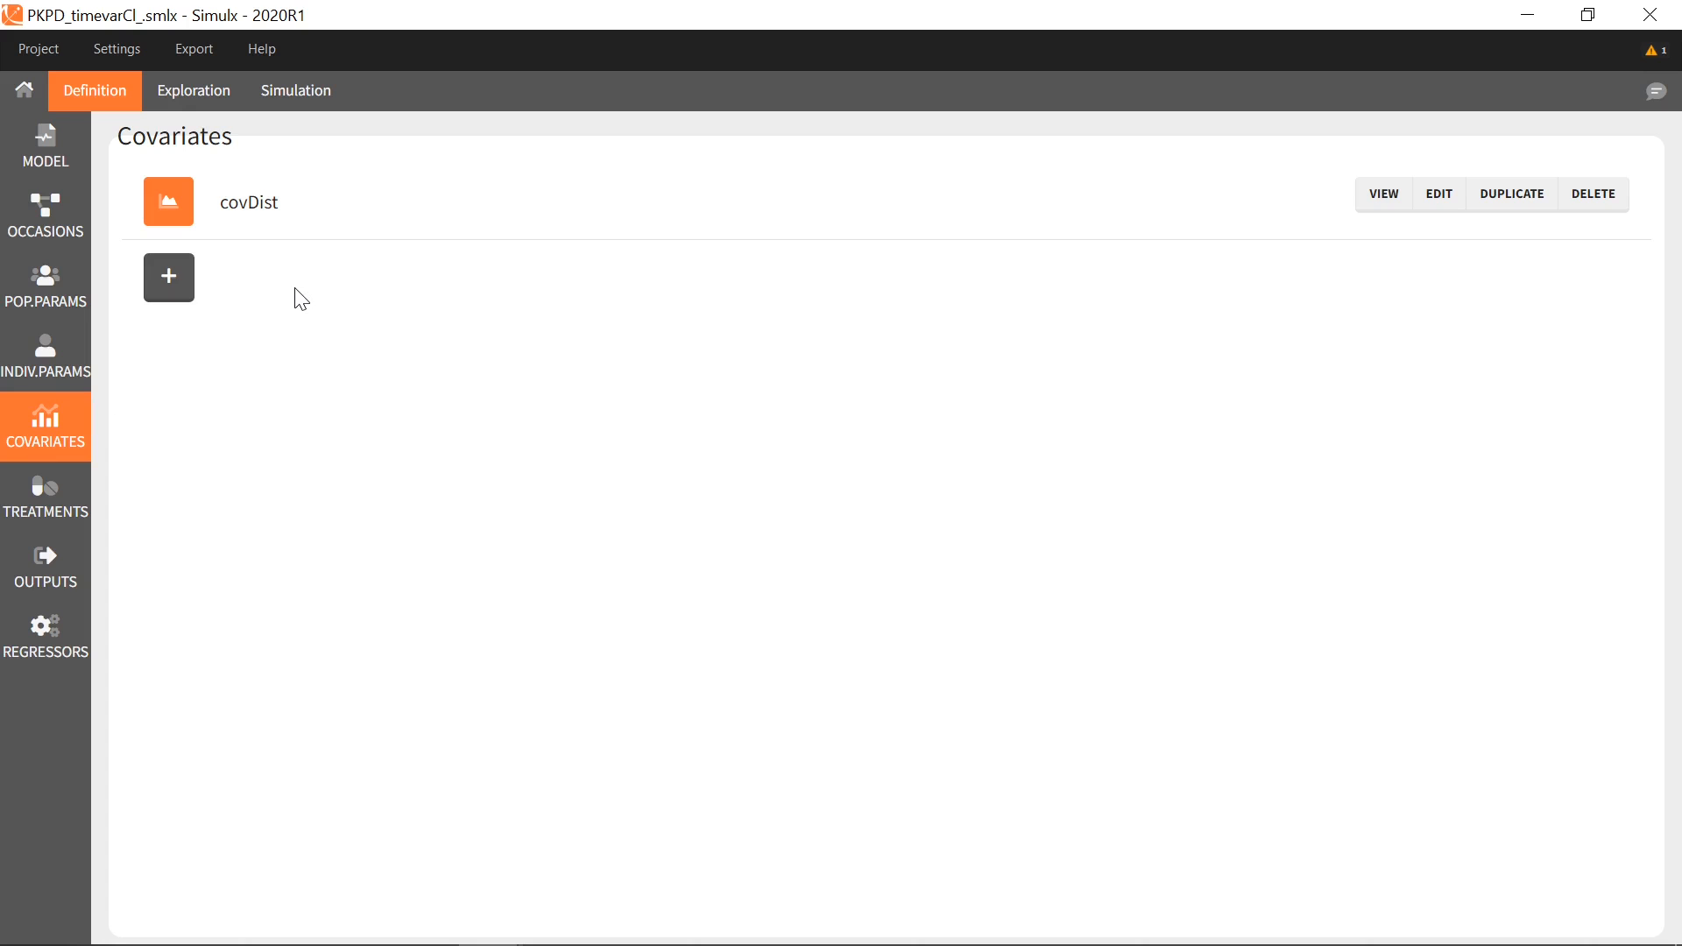
left_click(80, 503)
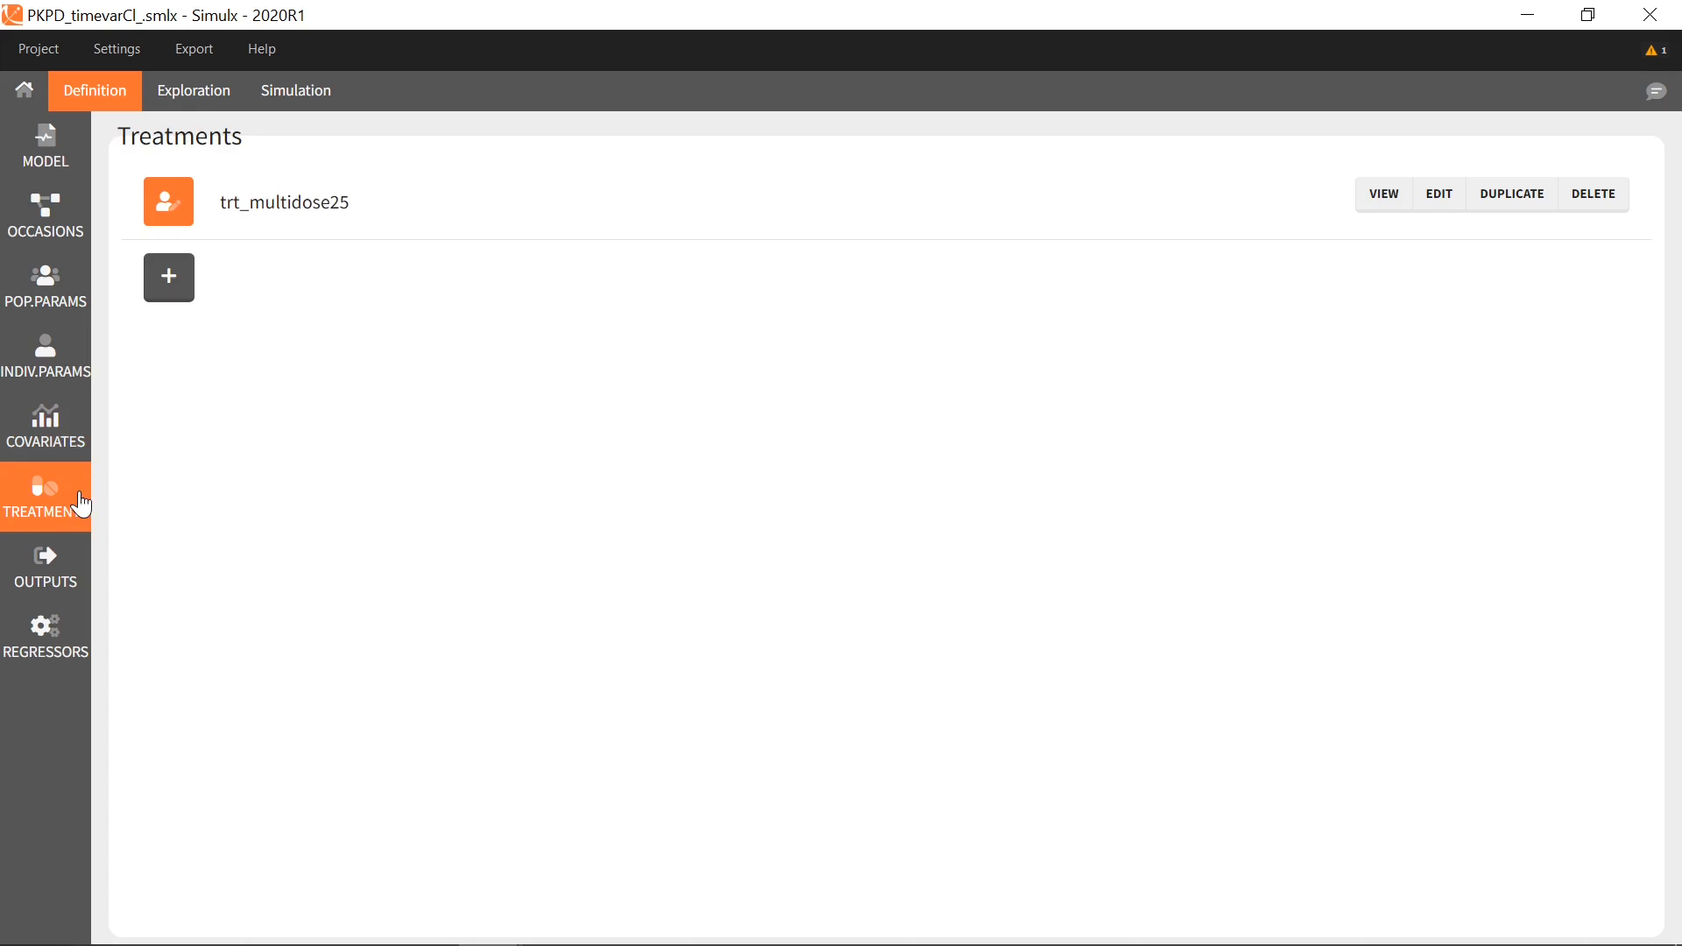
left_click(48, 632)
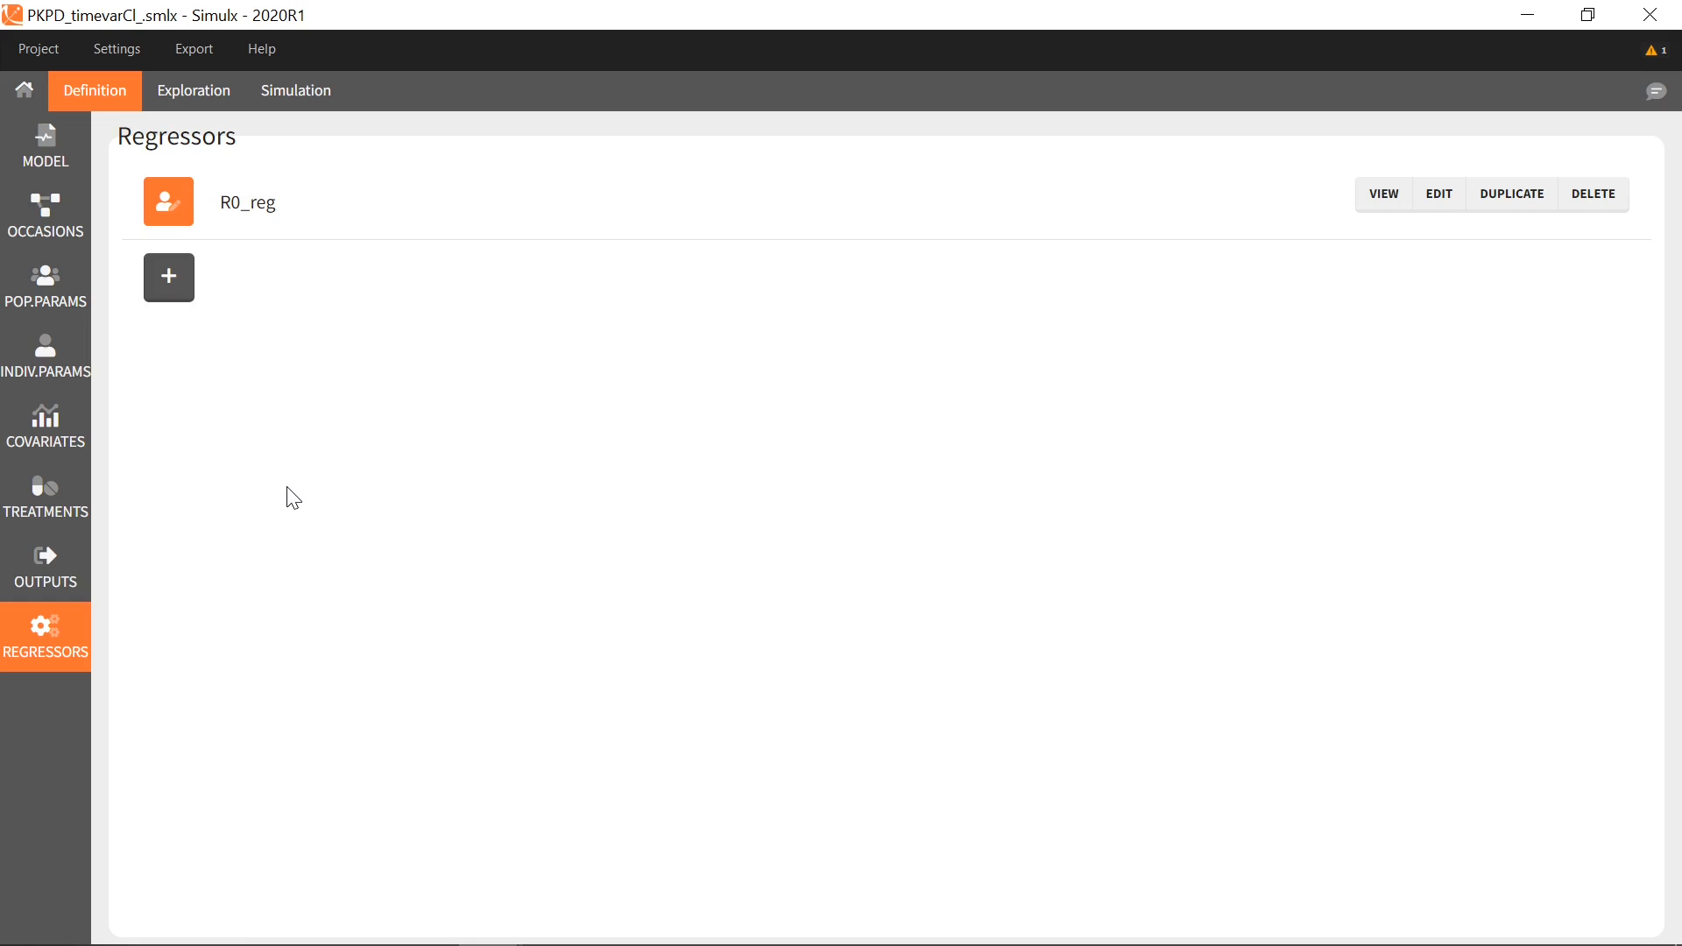
left_click(52, 571)
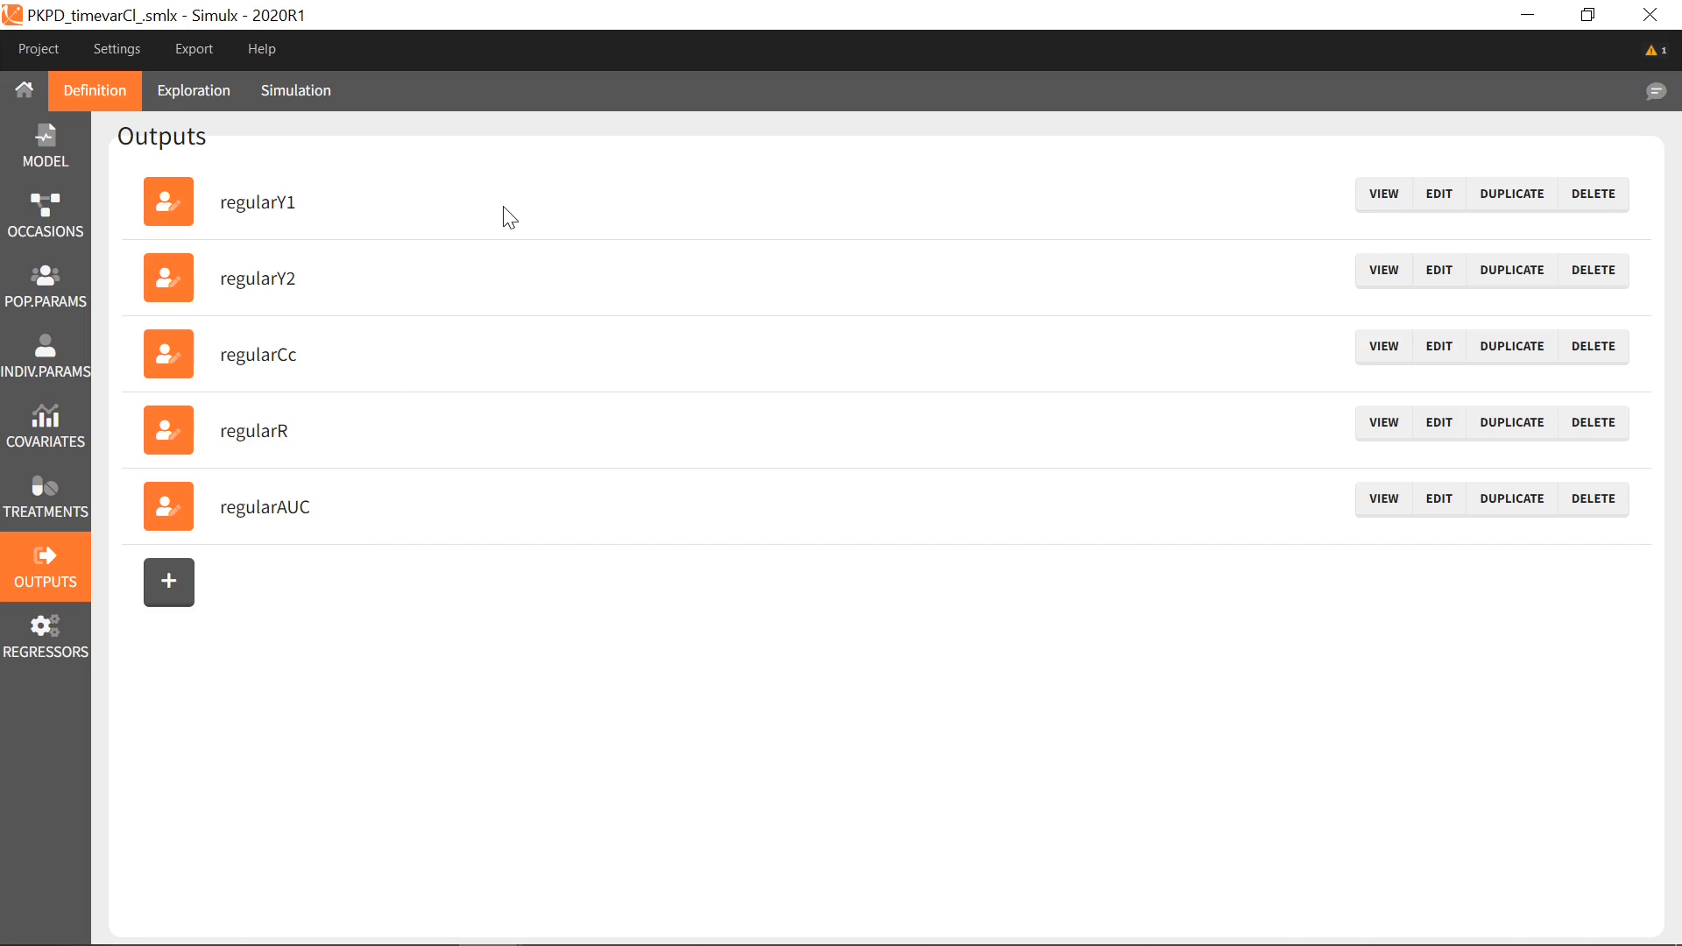
left_click(1381, 201)
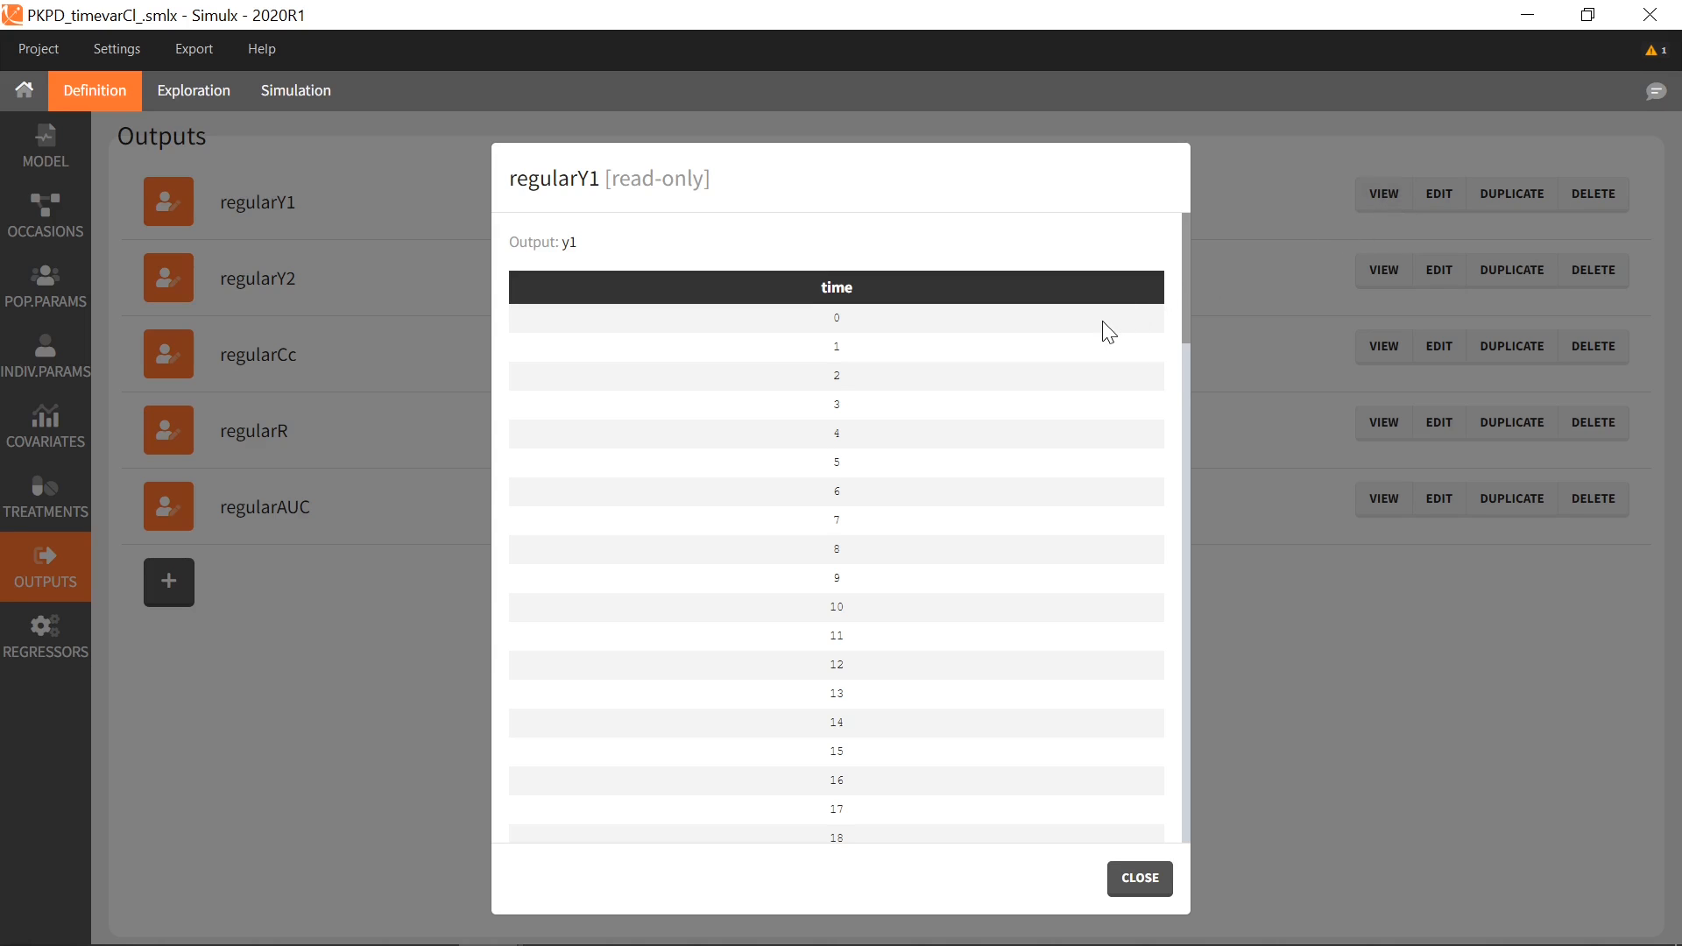
left_click_drag(1188, 302, 1188, 848)
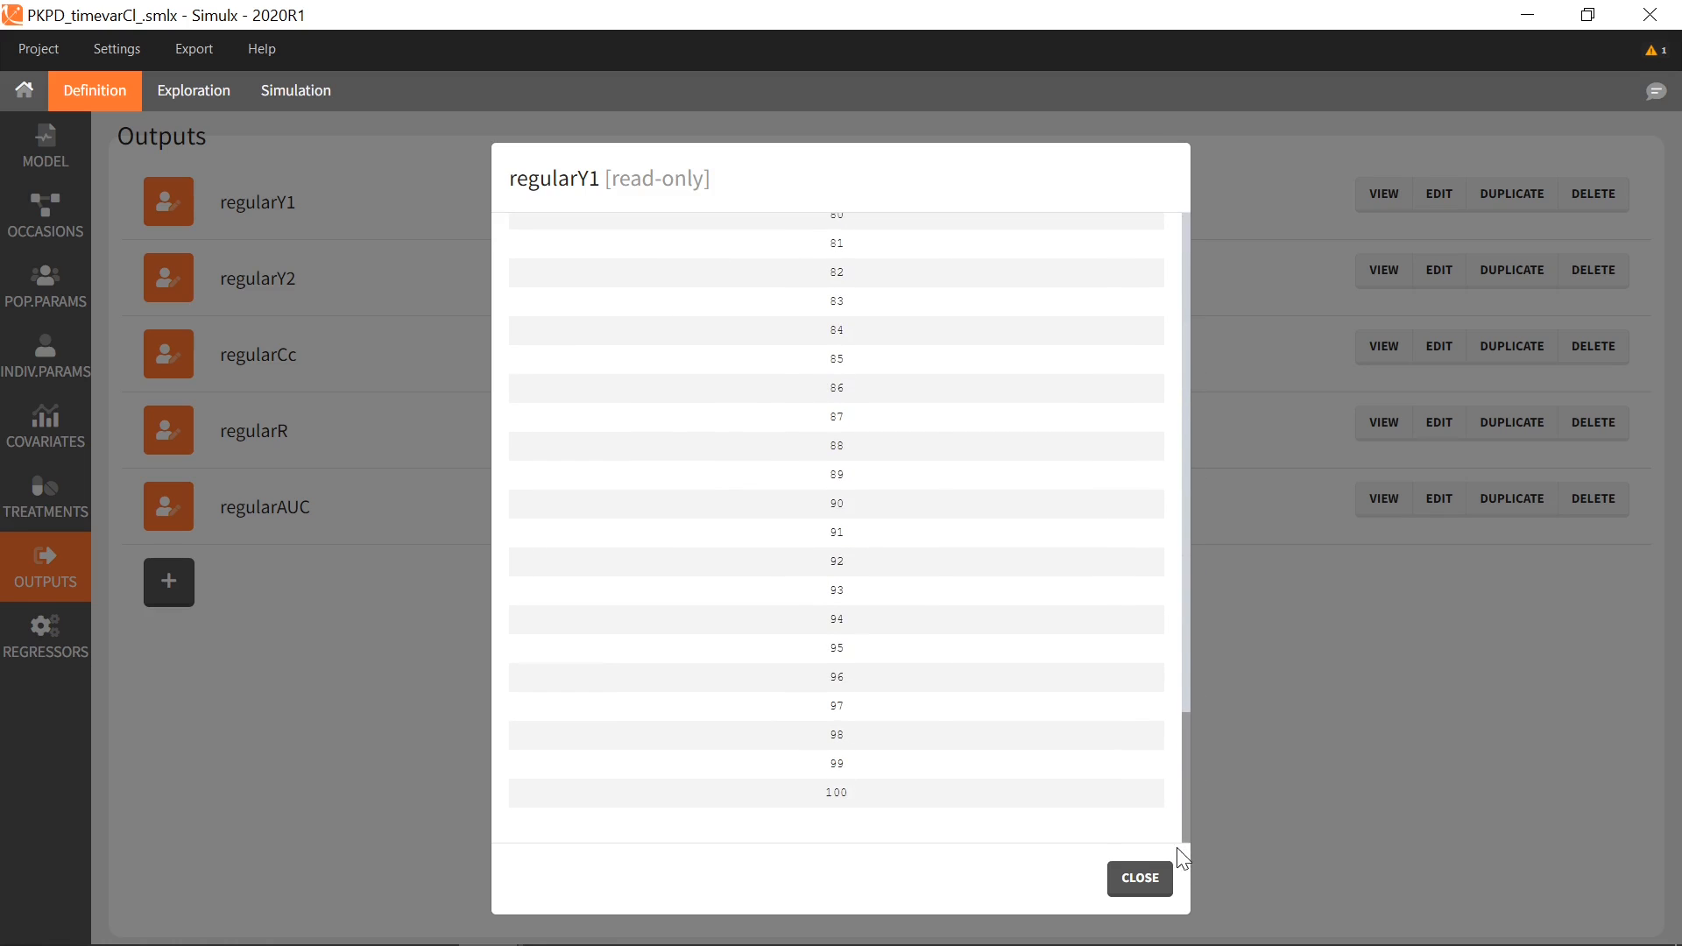
left_click(1140, 879)
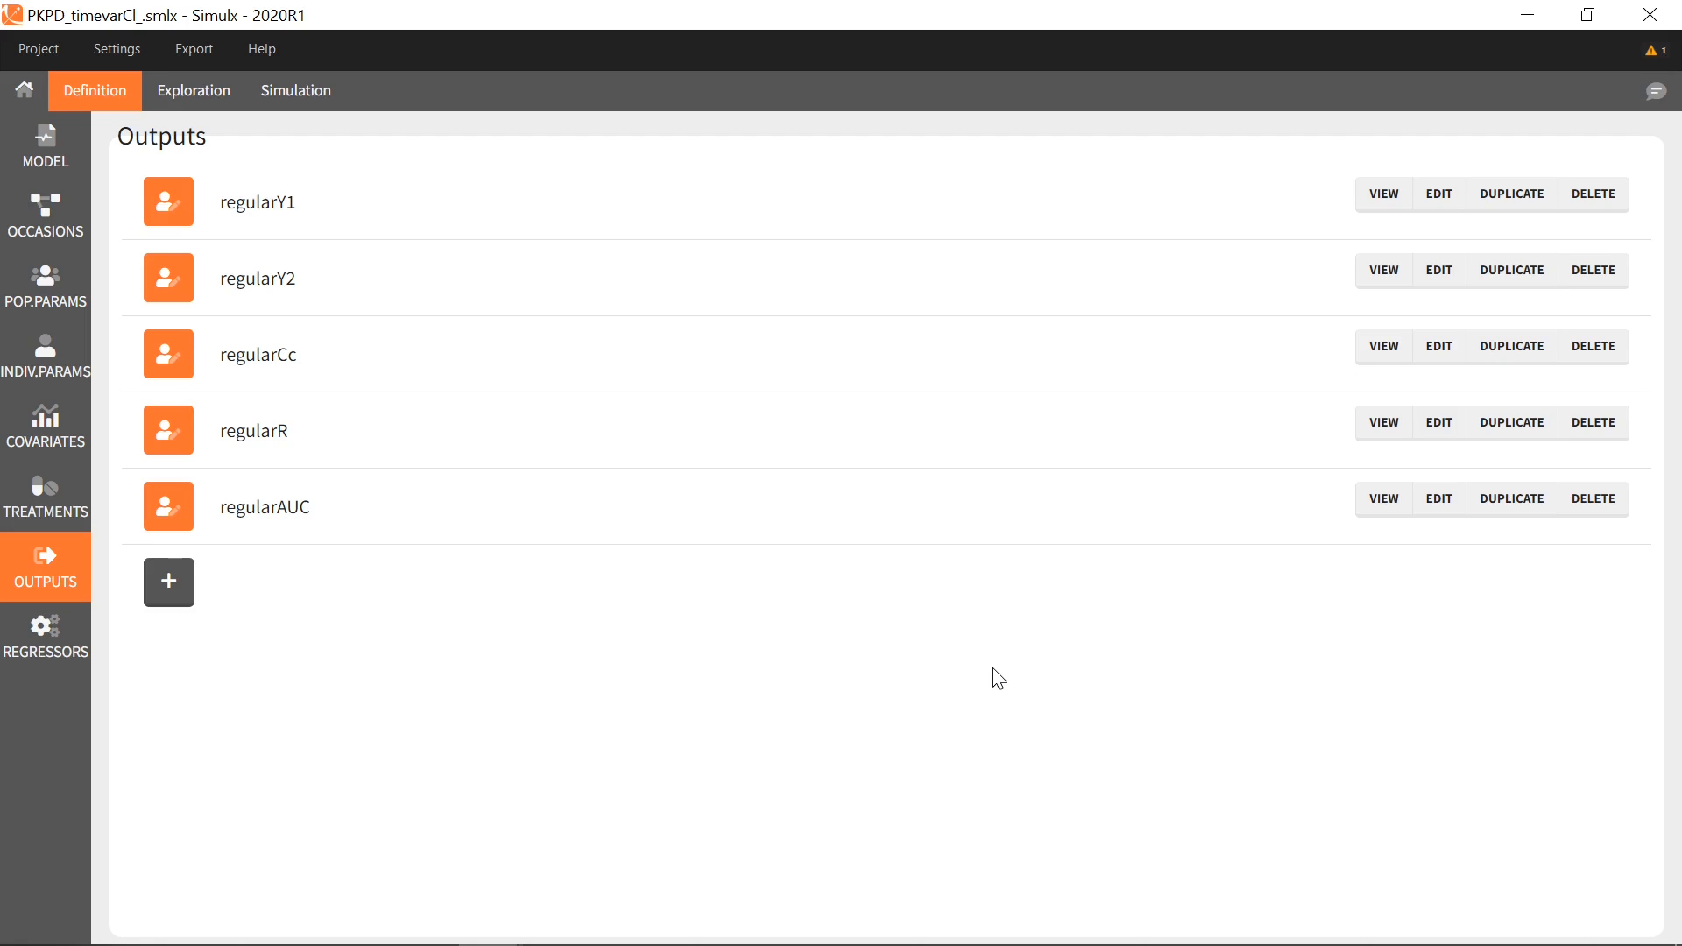
View the Exploration plots, then show the Simulation setup with PopParameters and trt_multidose25
left_click(216, 103)
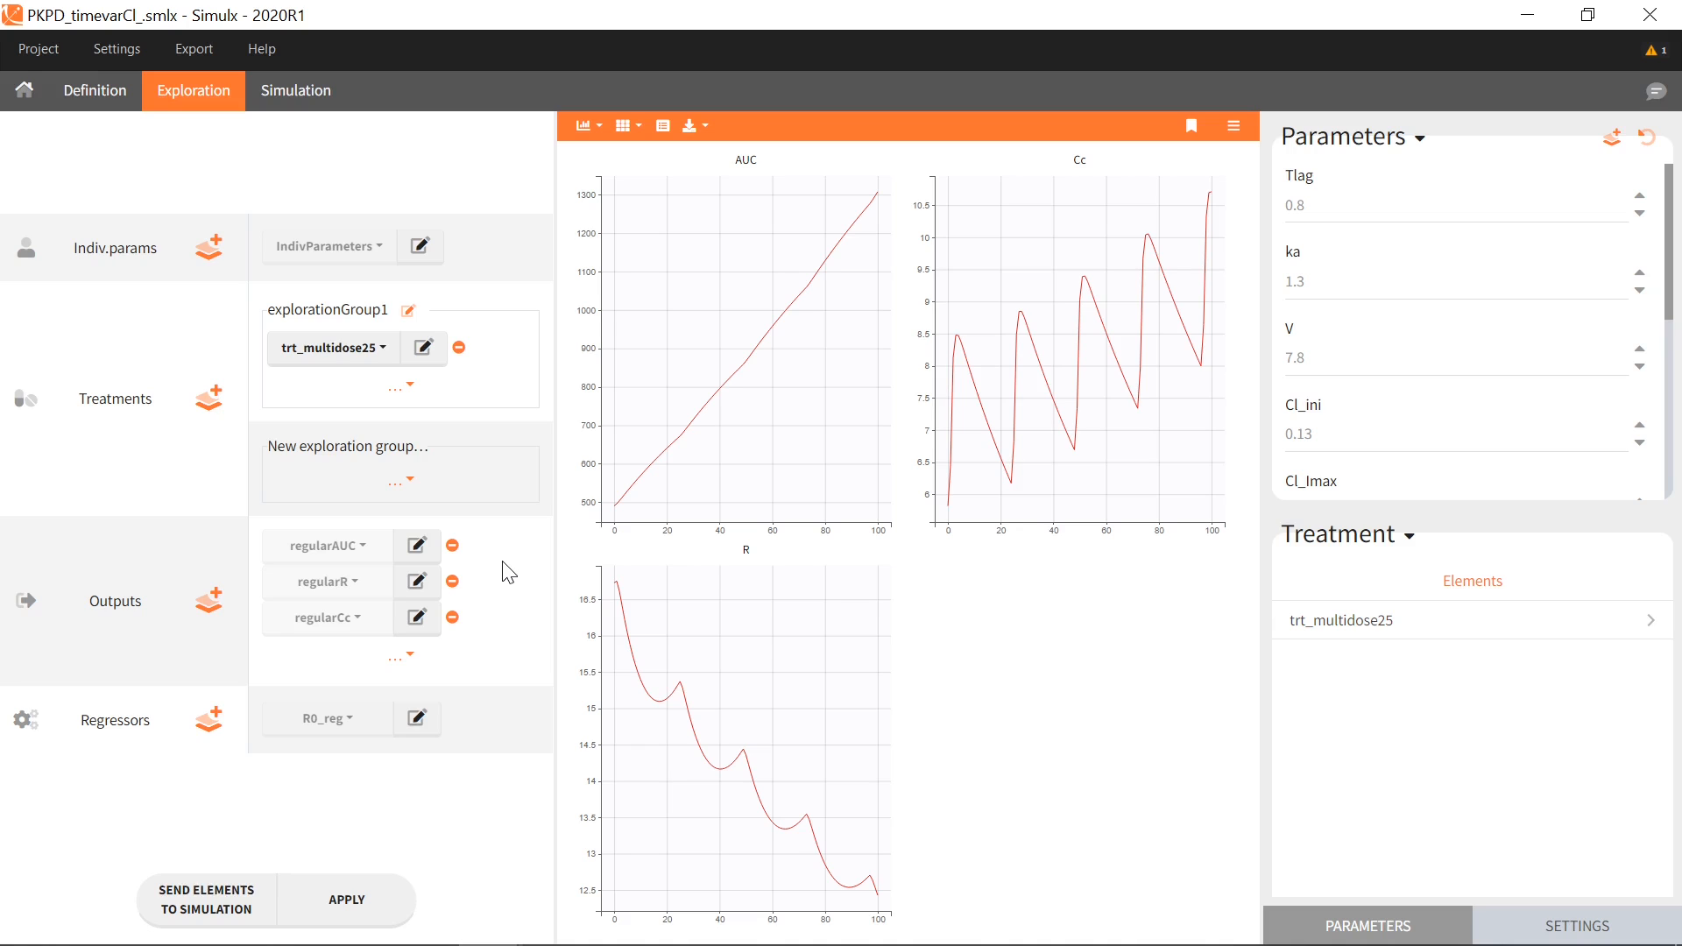
left_click(321, 100)
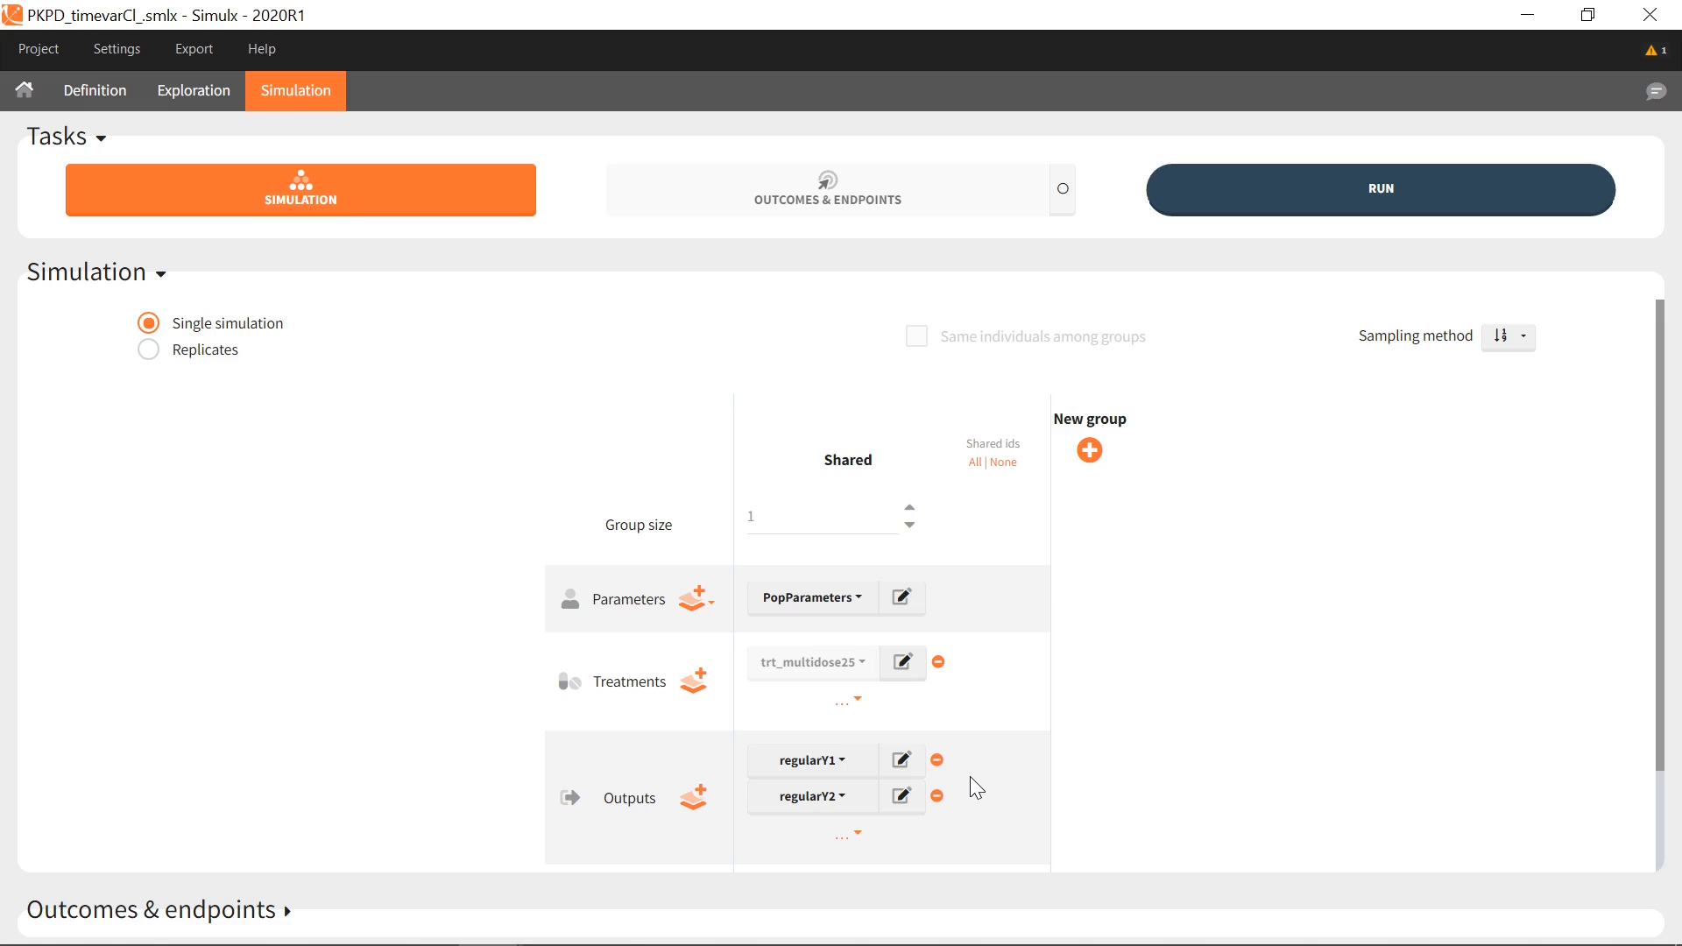
Simulate regularCc instead of regularY1 and drop regularY2 from the simulation outputs
left_click(845, 764)
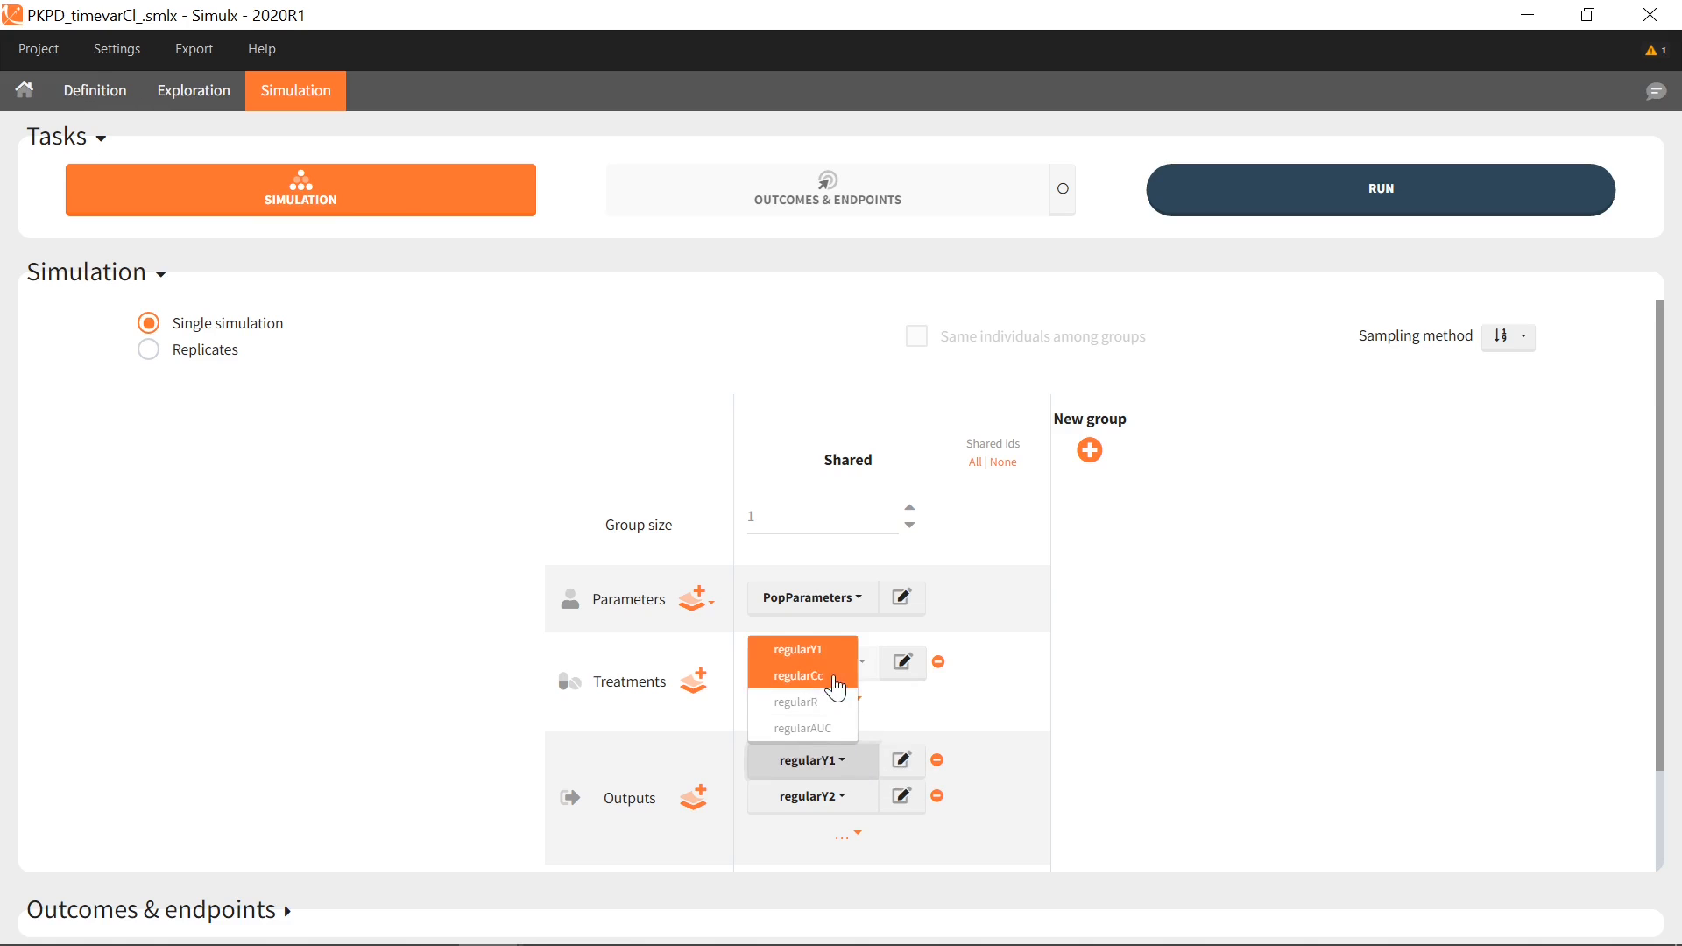
left_click(836, 670)
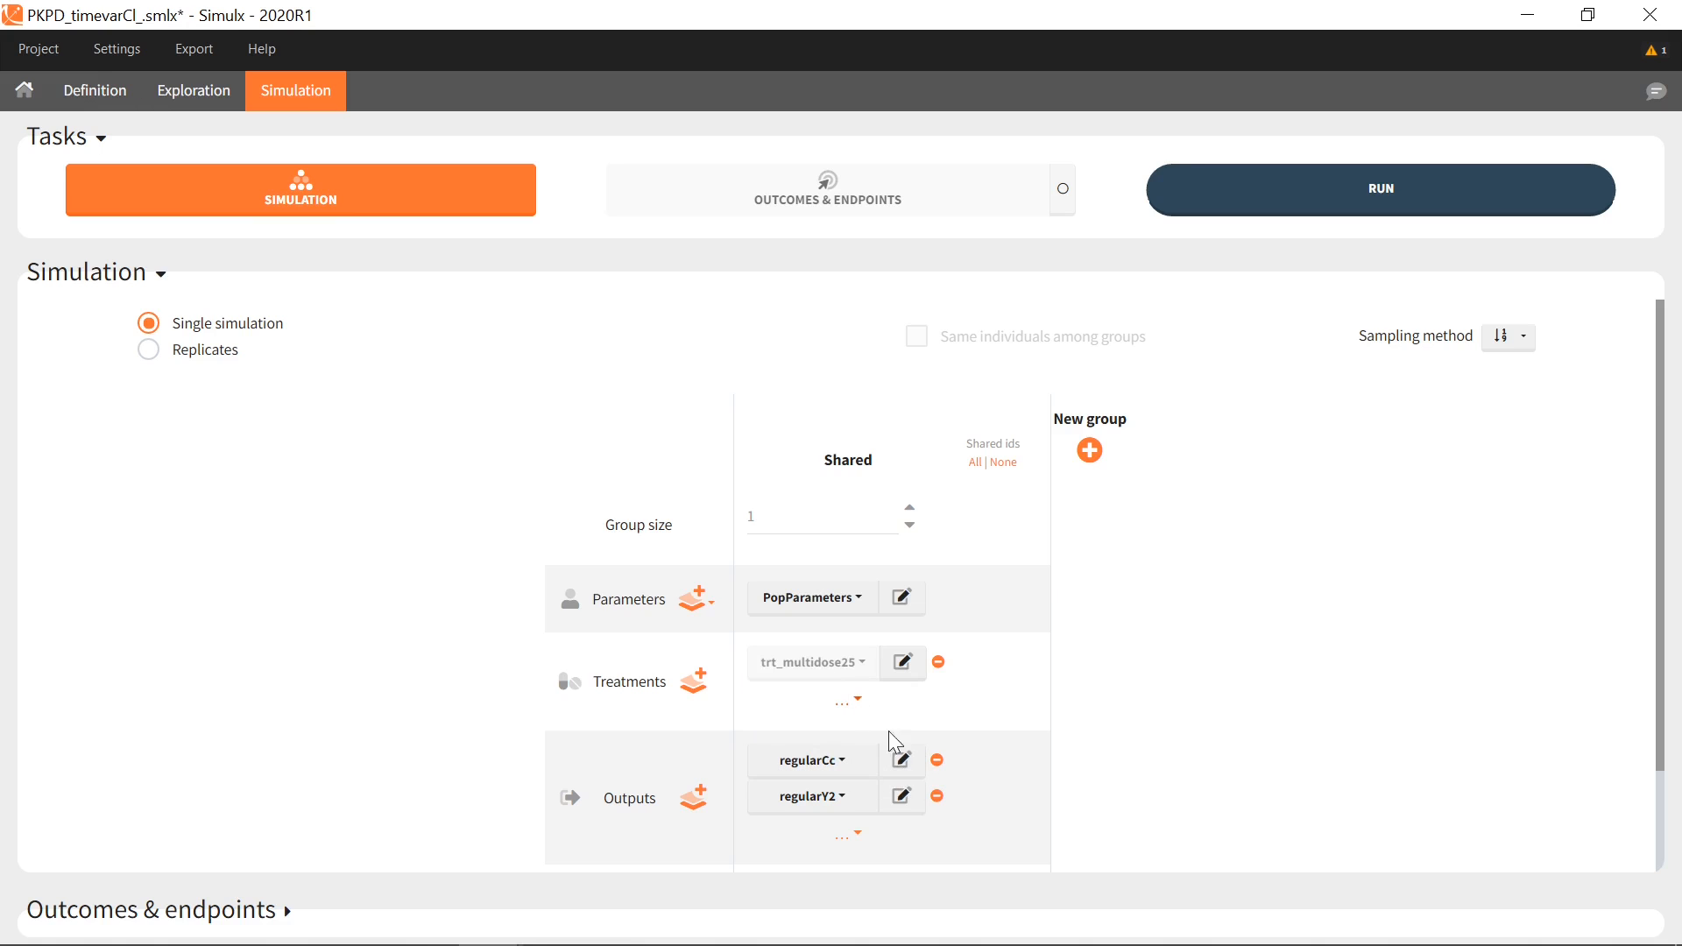
left_click(937, 796)
Delete the regularY1, regularY2, regularR and regularAUC output definitions
left_click(134, 102)
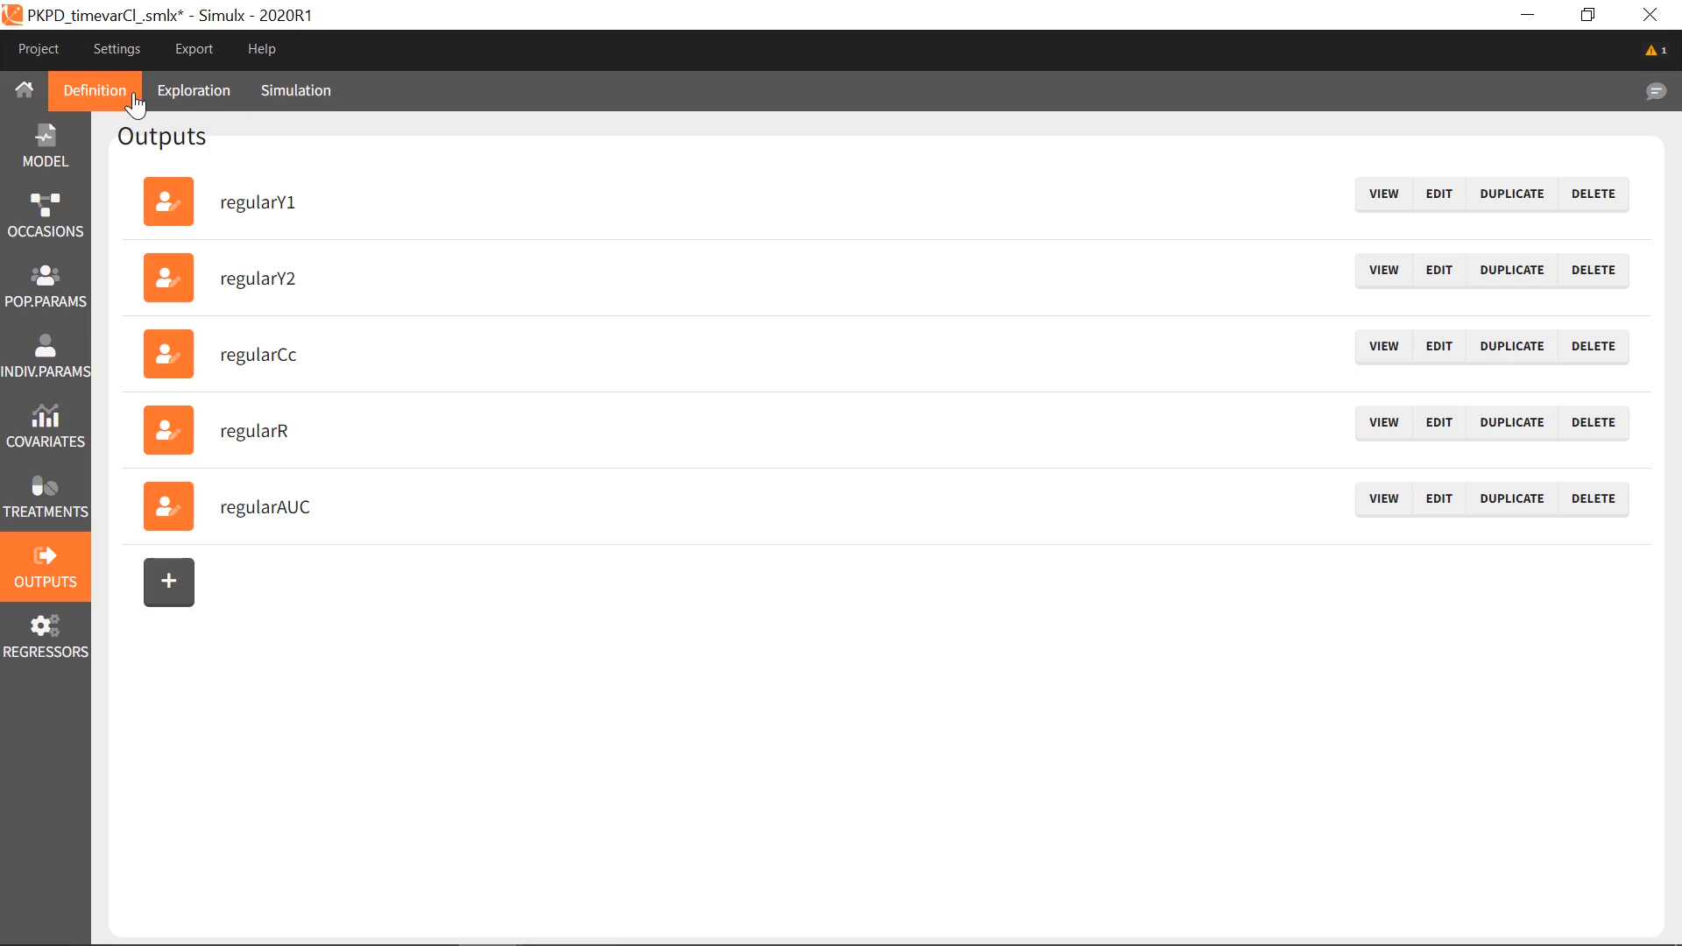
left_click(1570, 194)
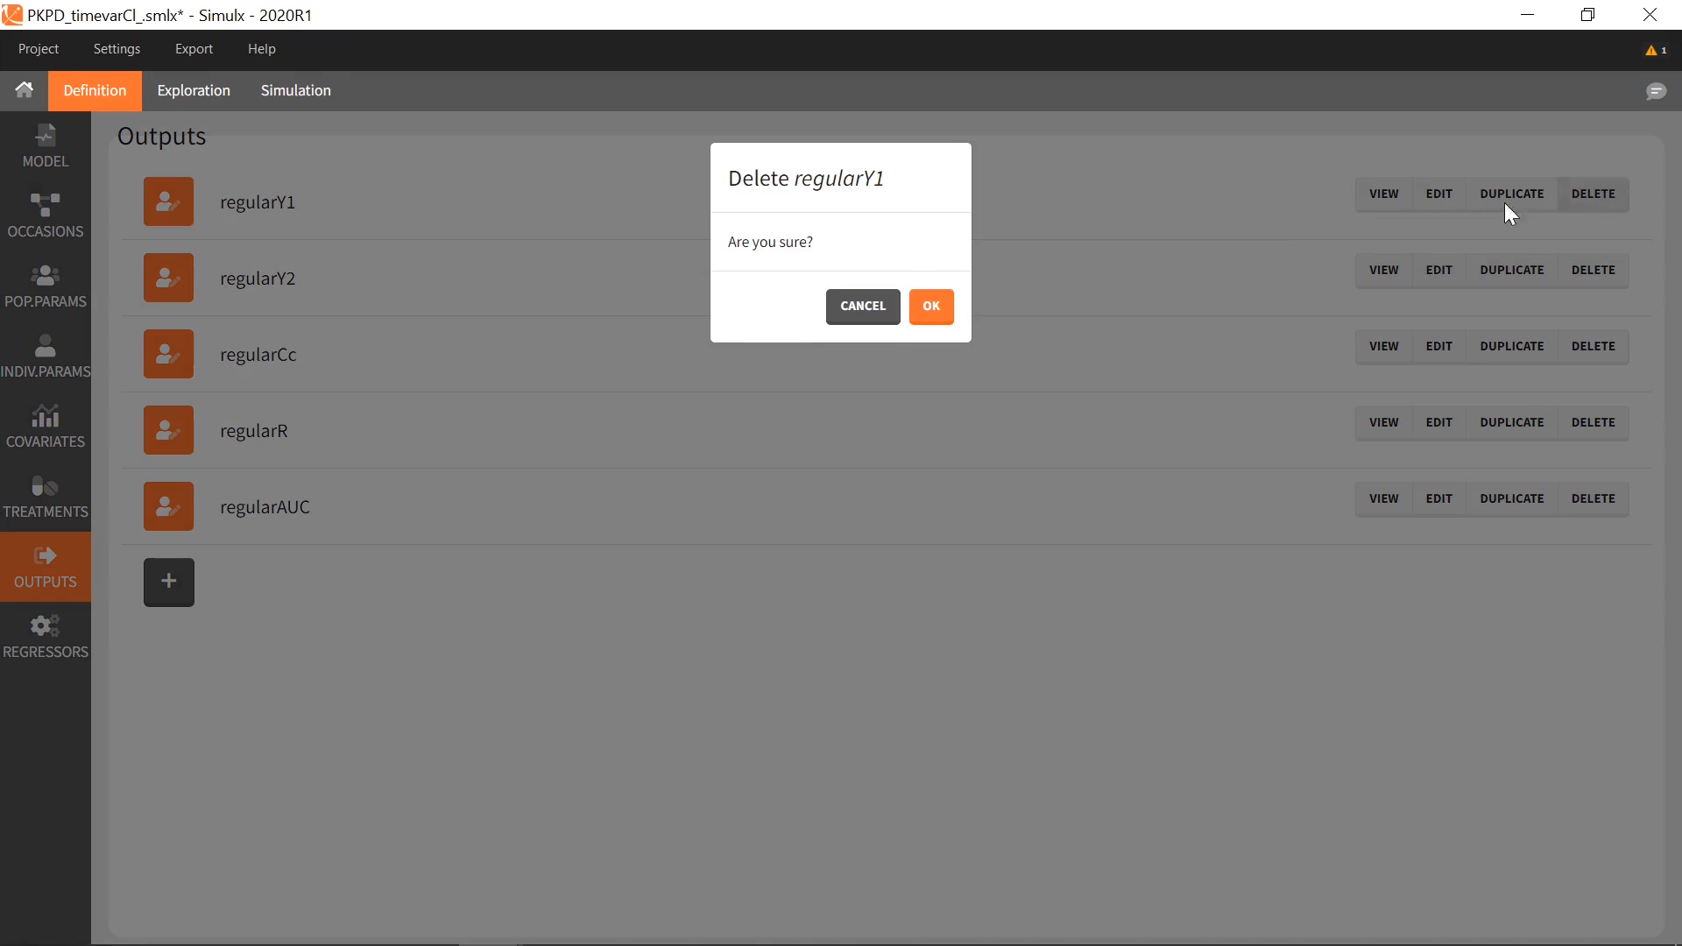
left_click(920, 308)
left_click(1594, 193)
left_click(930, 308)
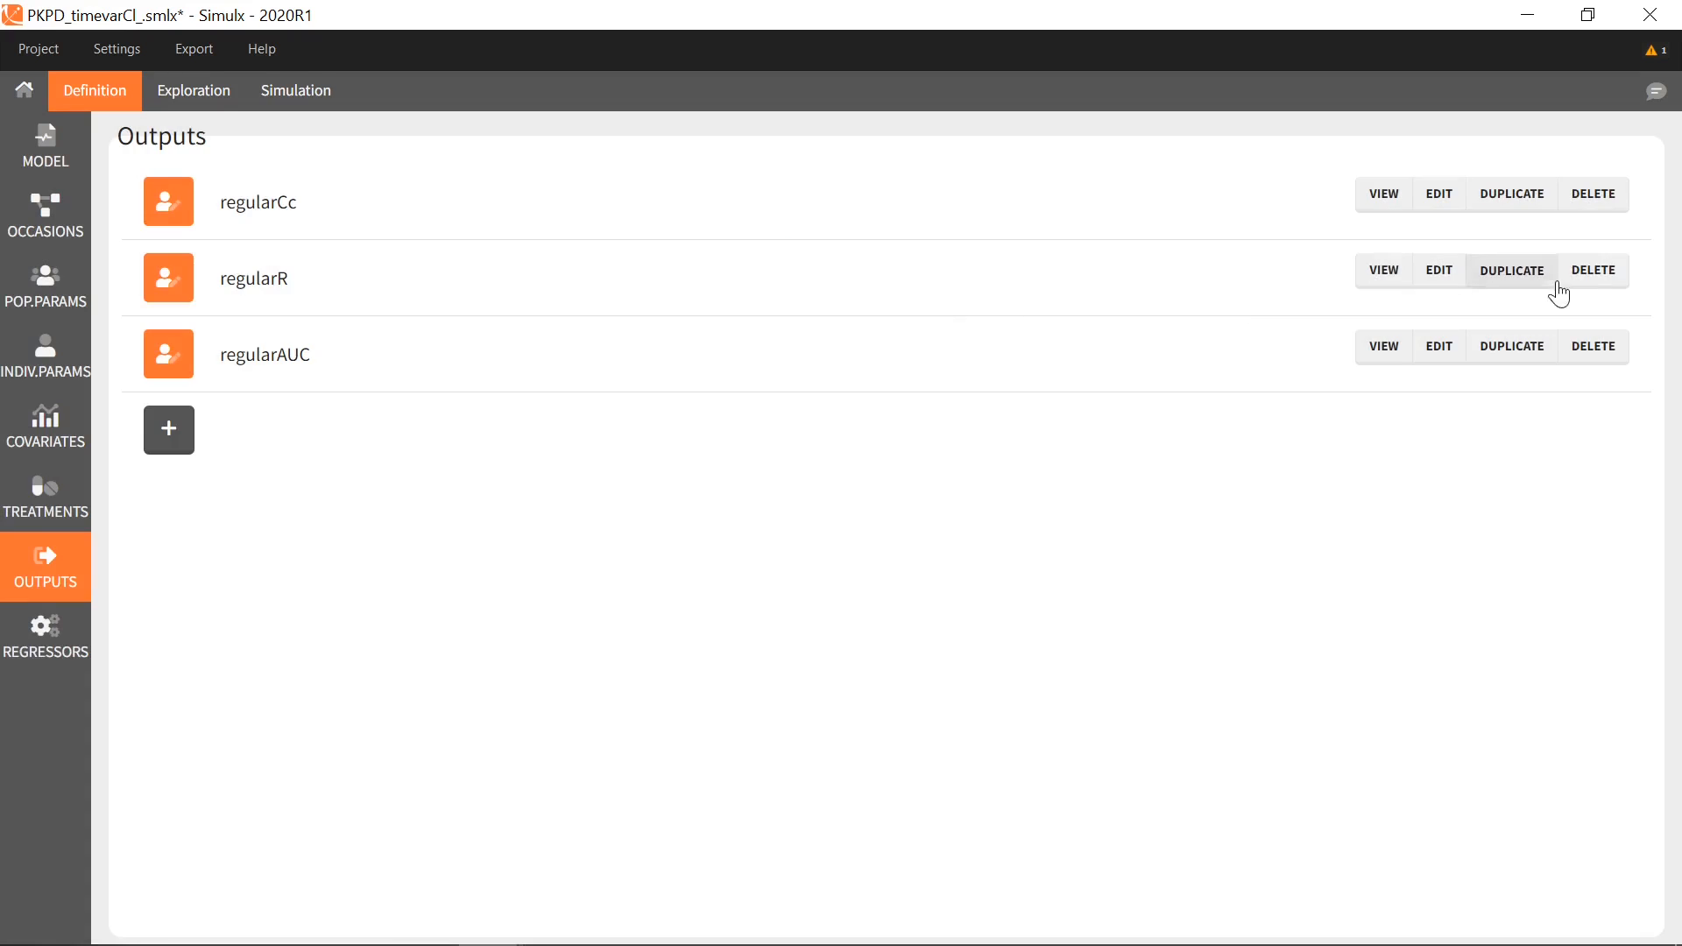
left_click(1594, 271)
left_click(928, 306)
left_click(1594, 270)
left_click(928, 307)
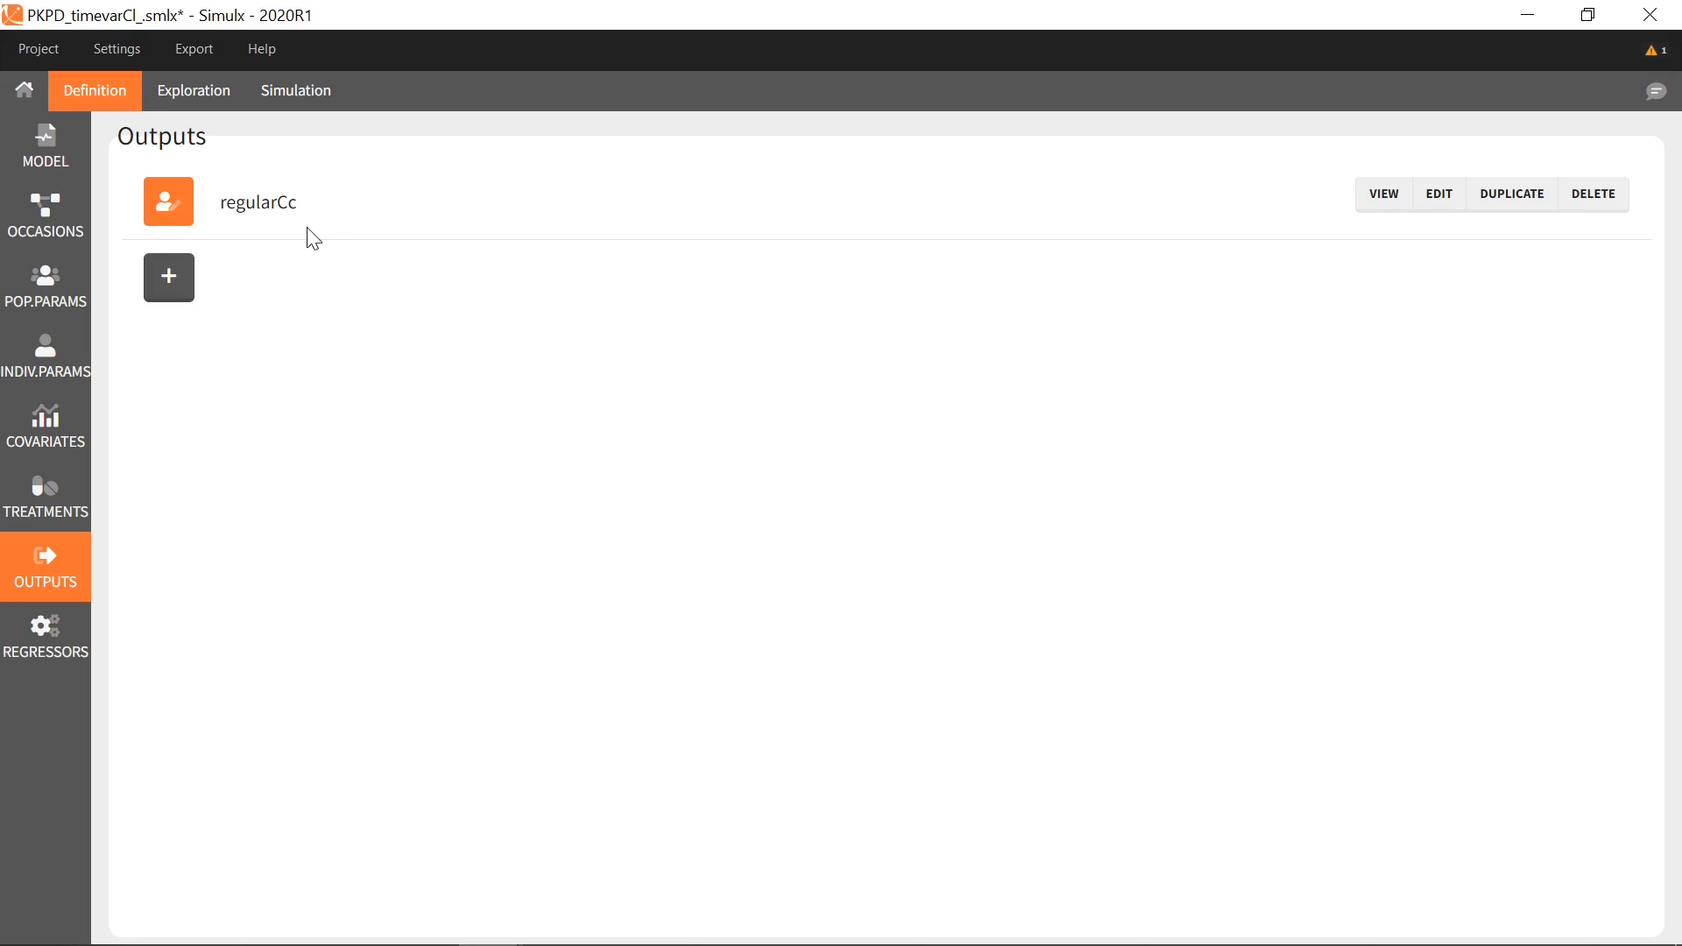
left_click(1432, 207)
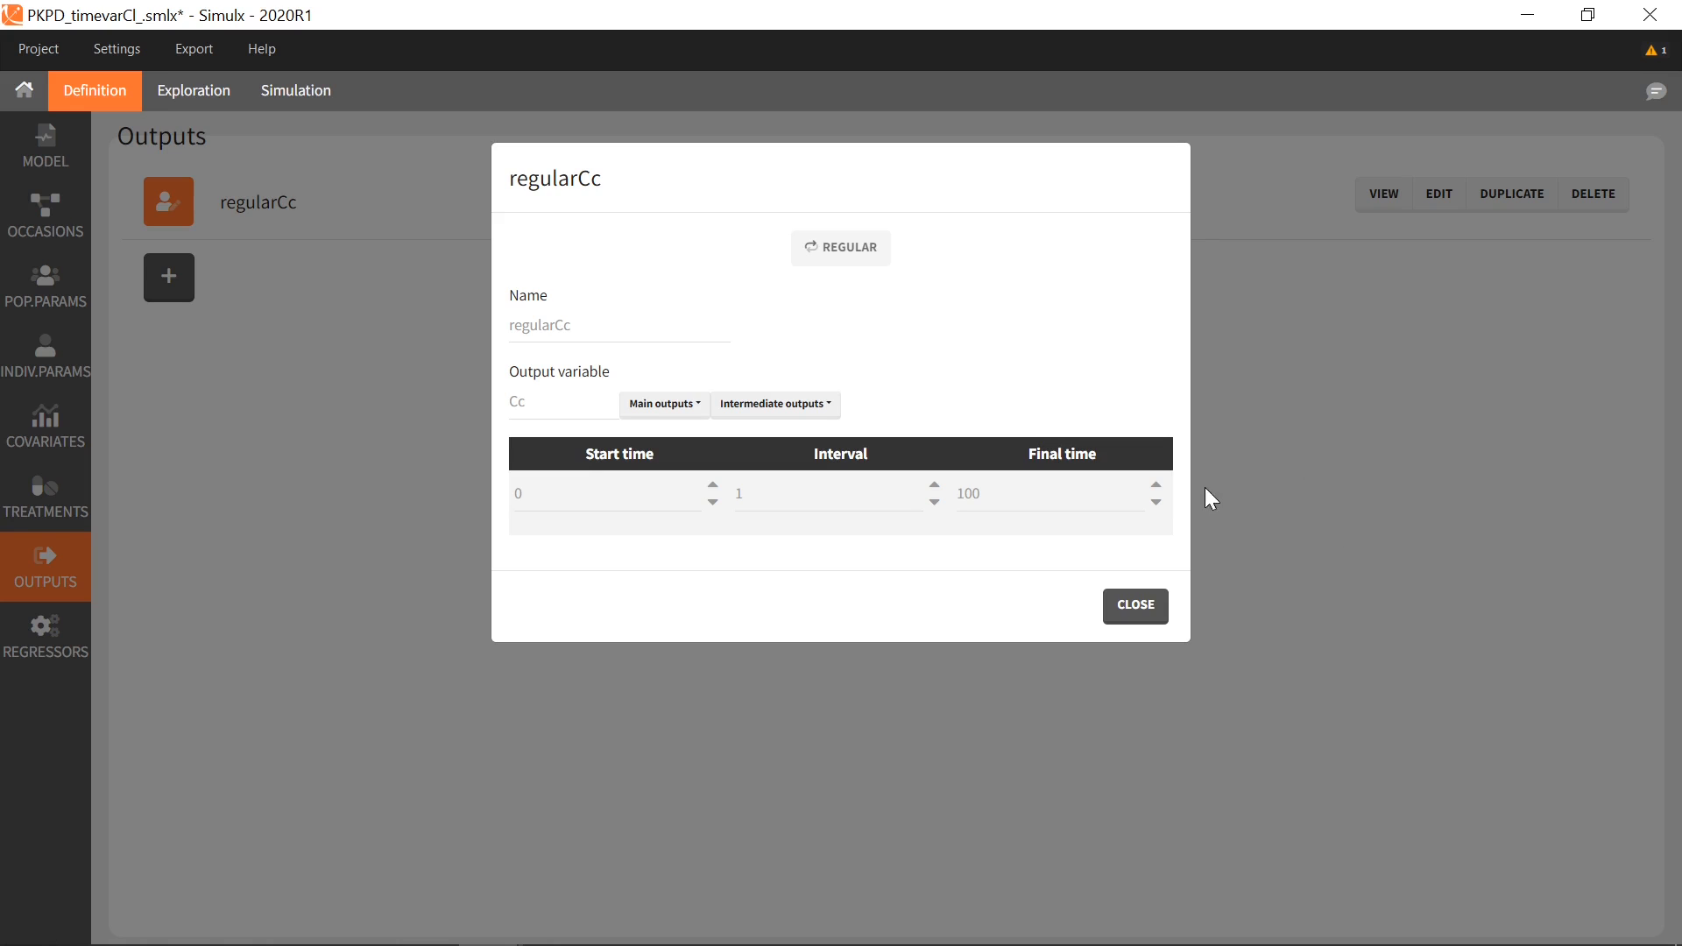
Change regularCc's final time from 100 to 200 and append _until200 to its name
left_click(1159, 487)
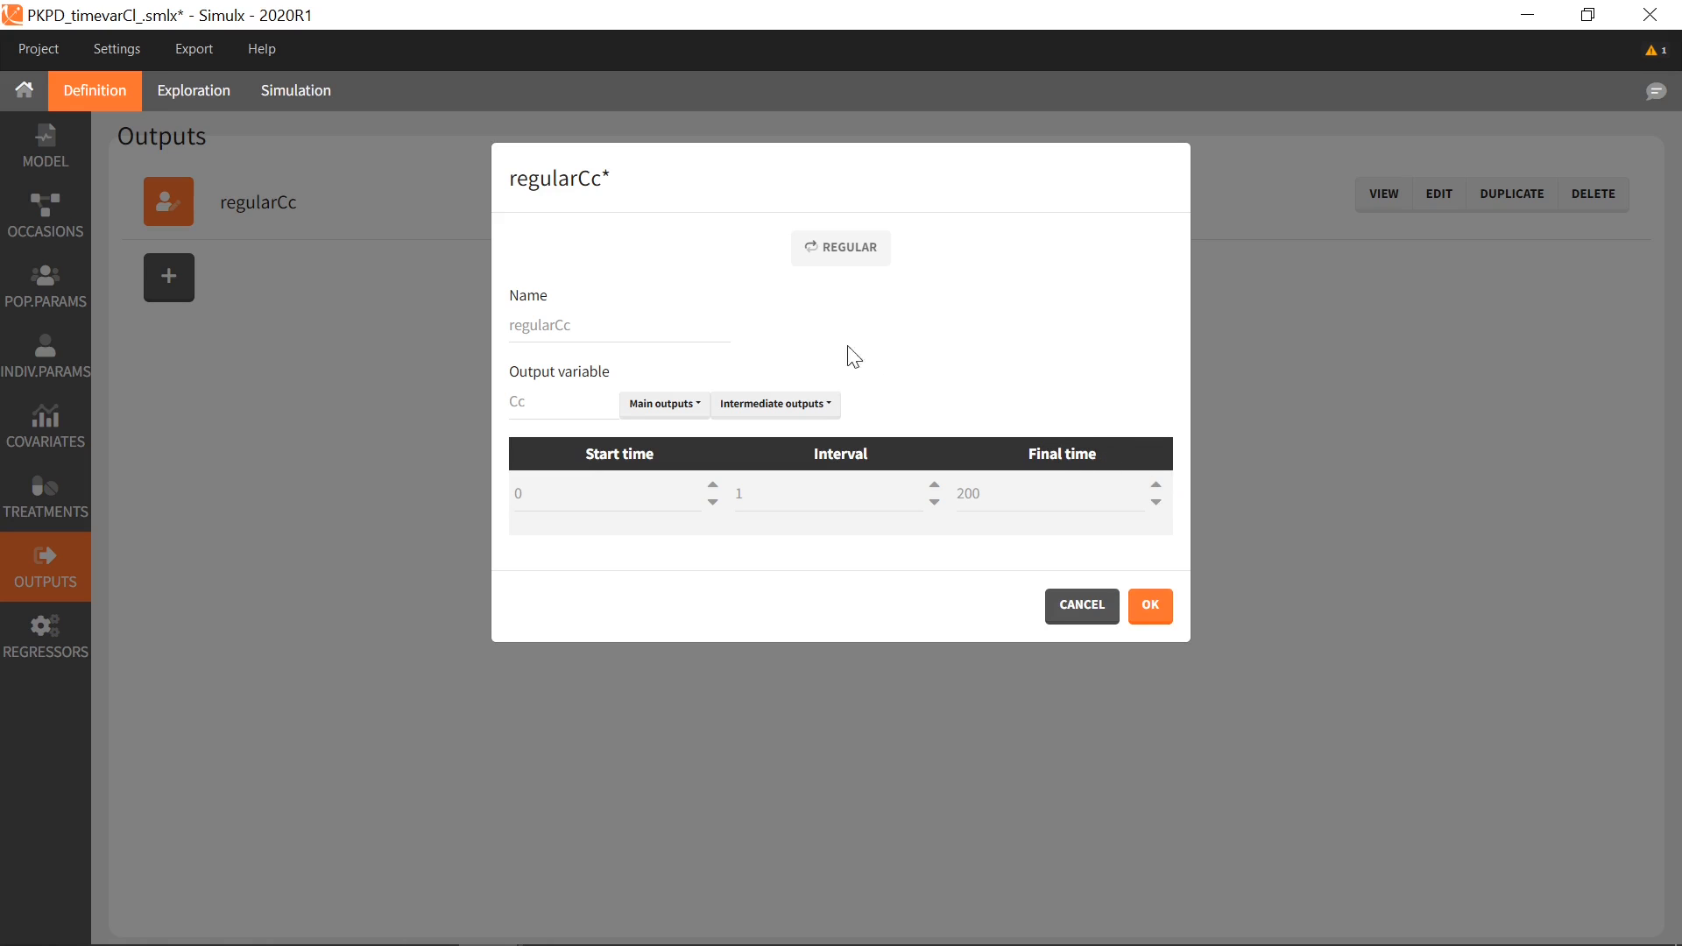
double_click(561, 325)
key("End")
type("_until200")
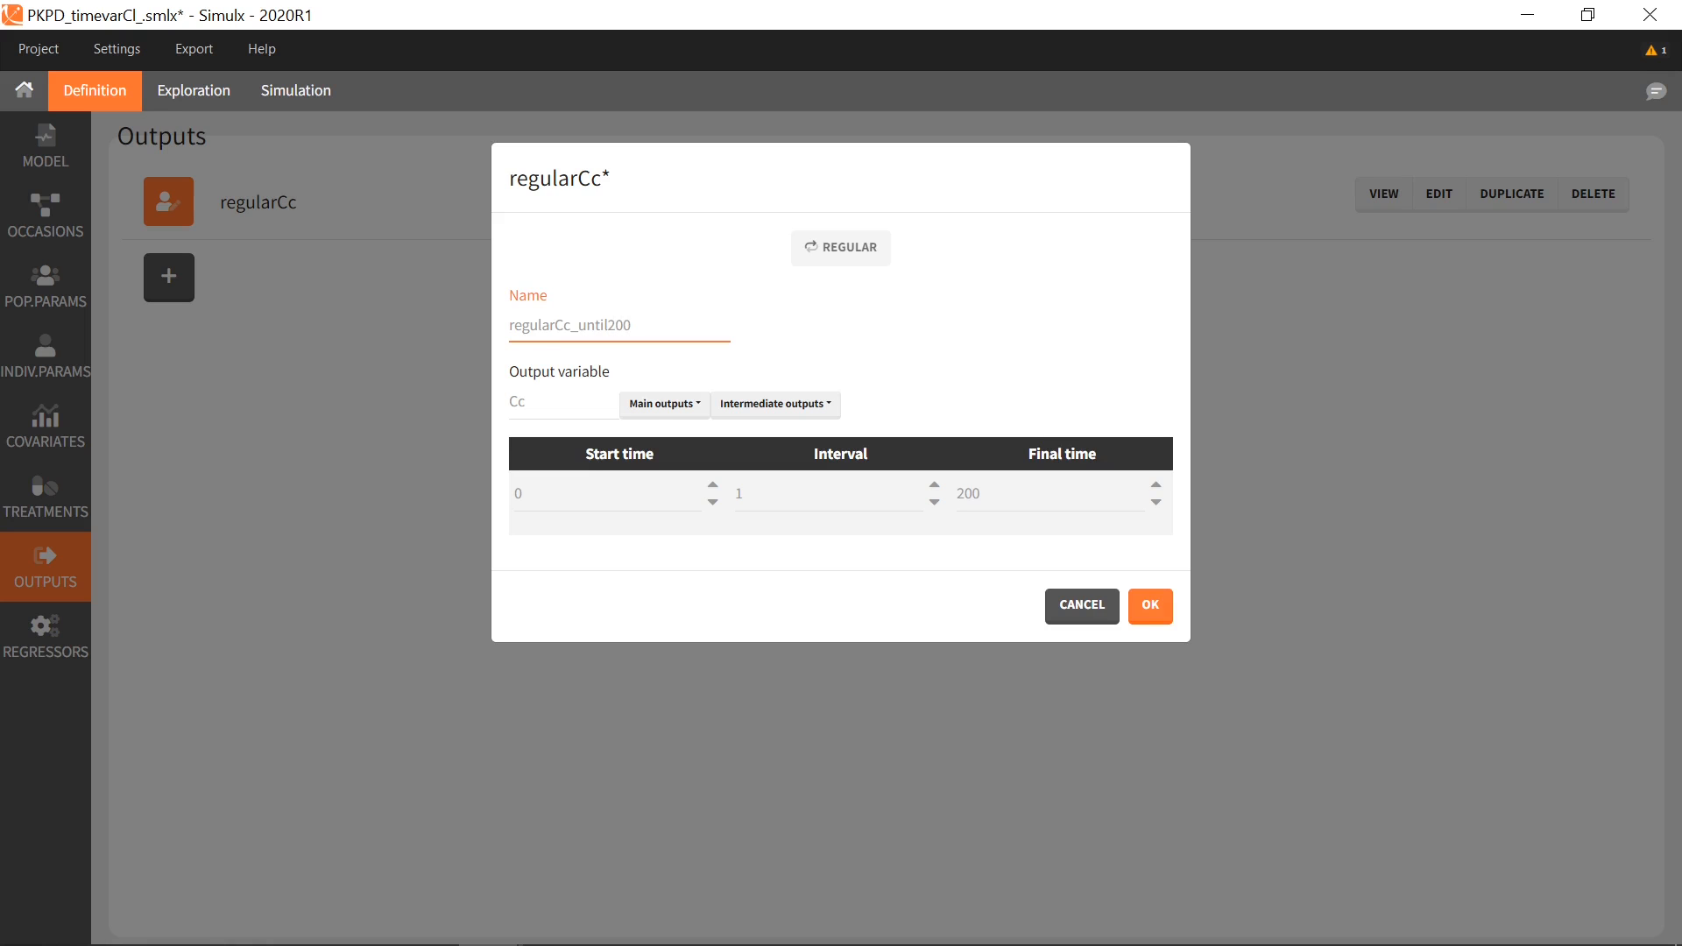
left_click(1135, 612)
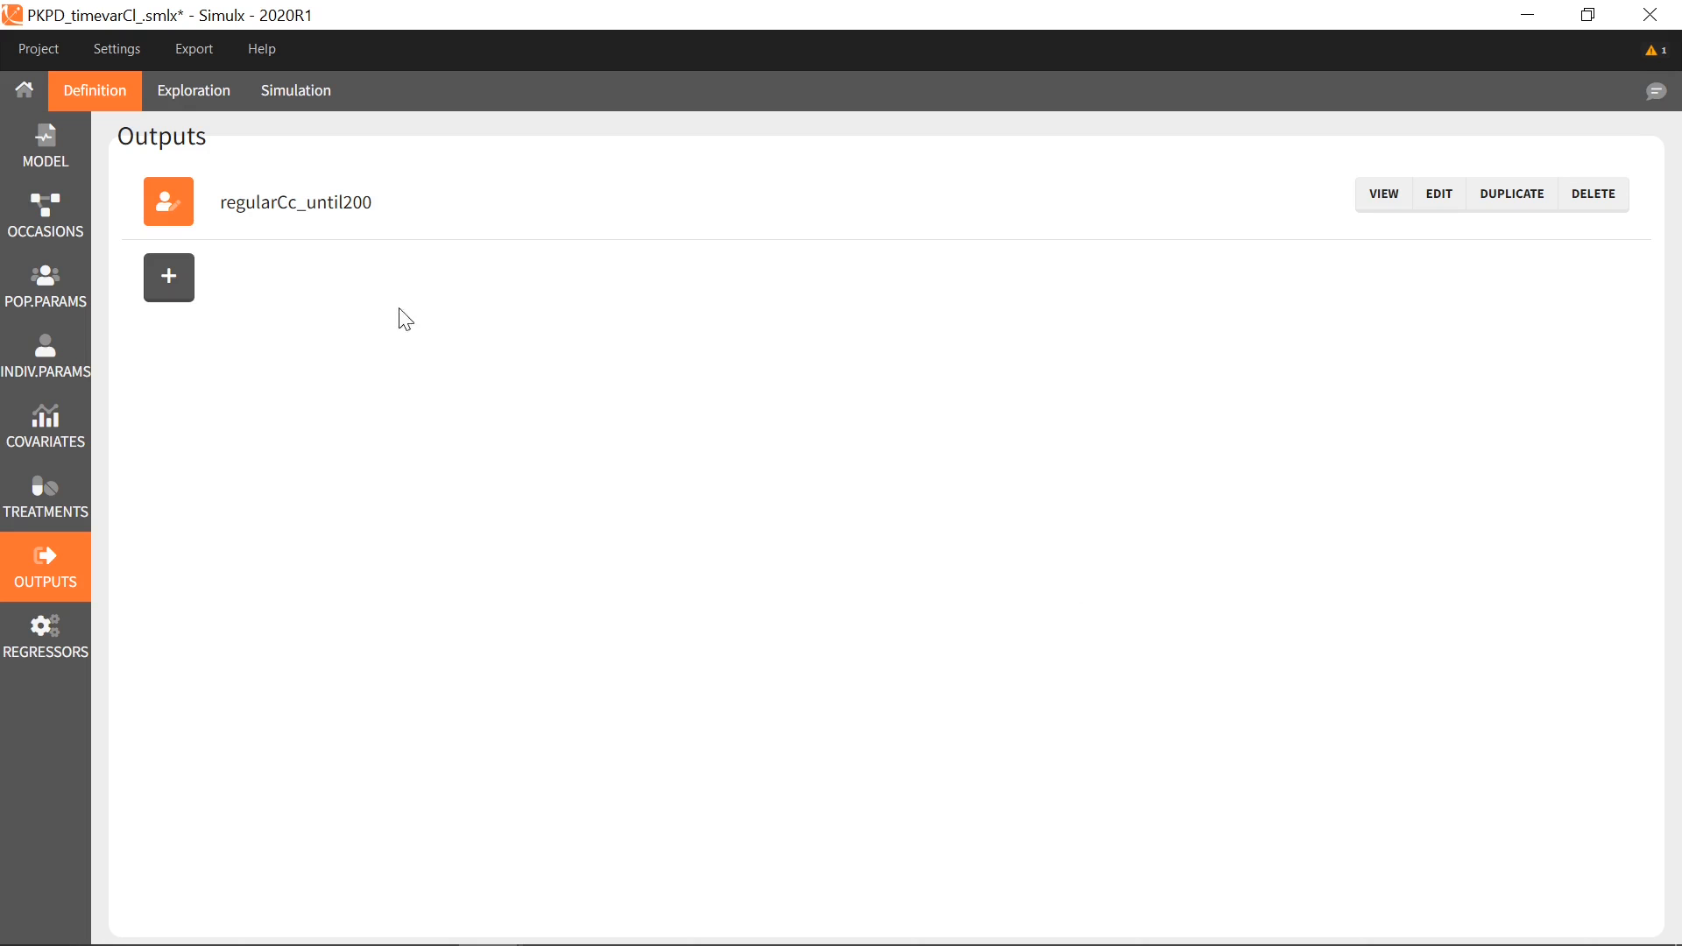
left_click(294, 95)
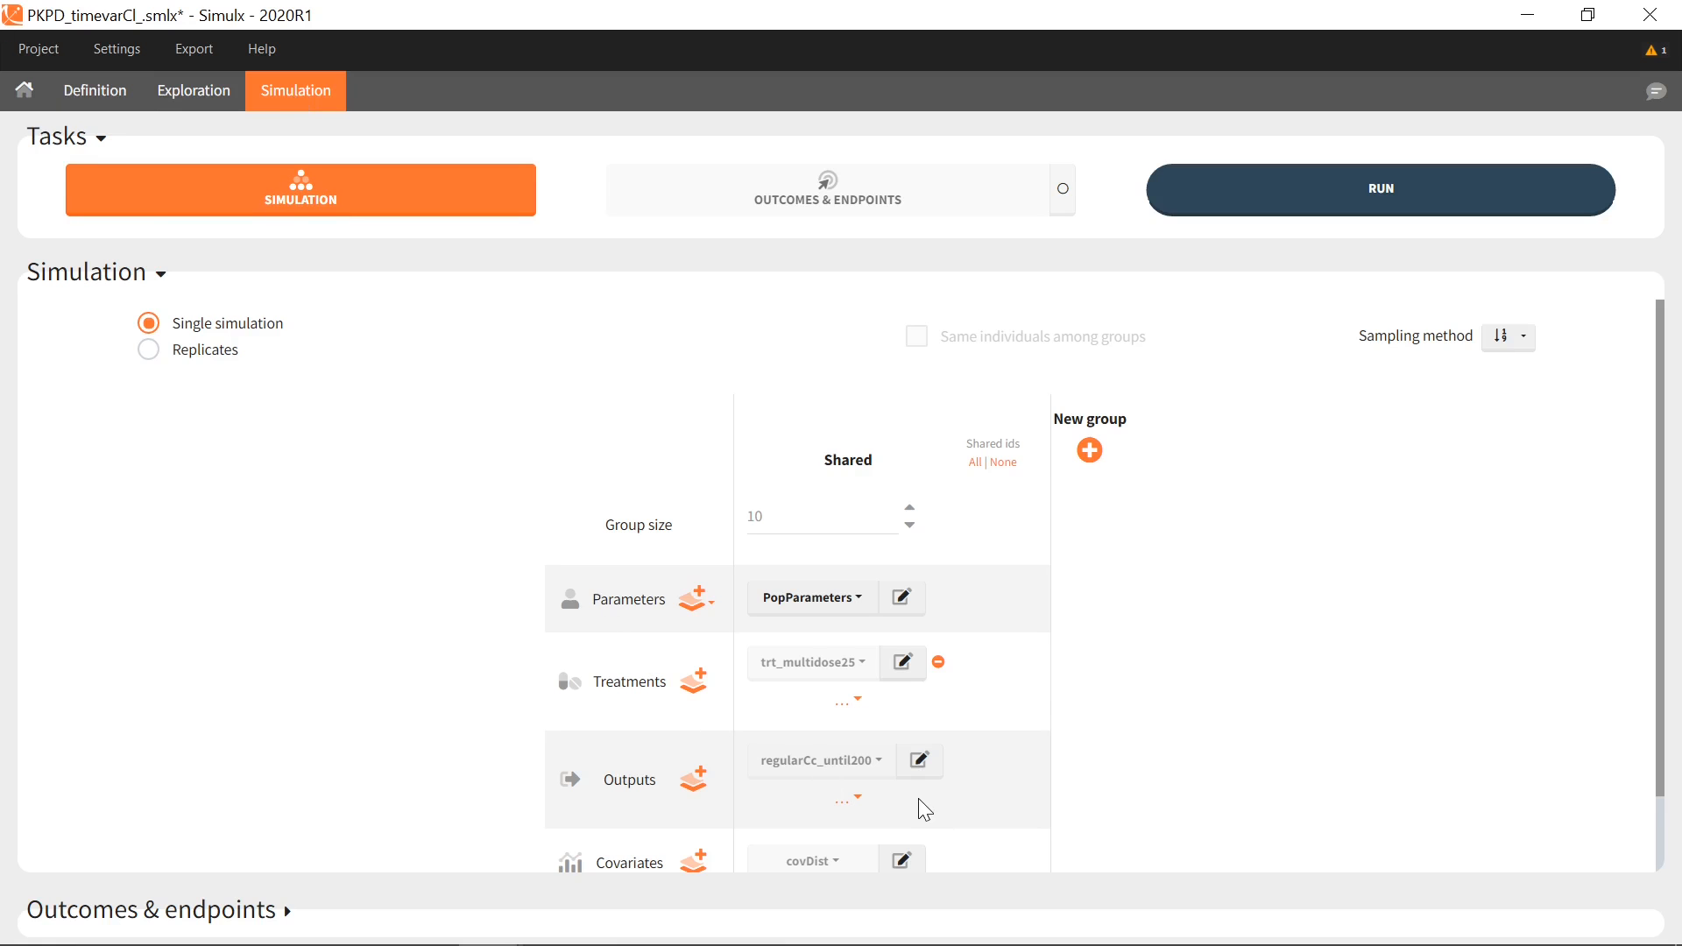
Run the simulation and plot the Cc profiles up to time 200 with Dots on
left_click(231, 182)
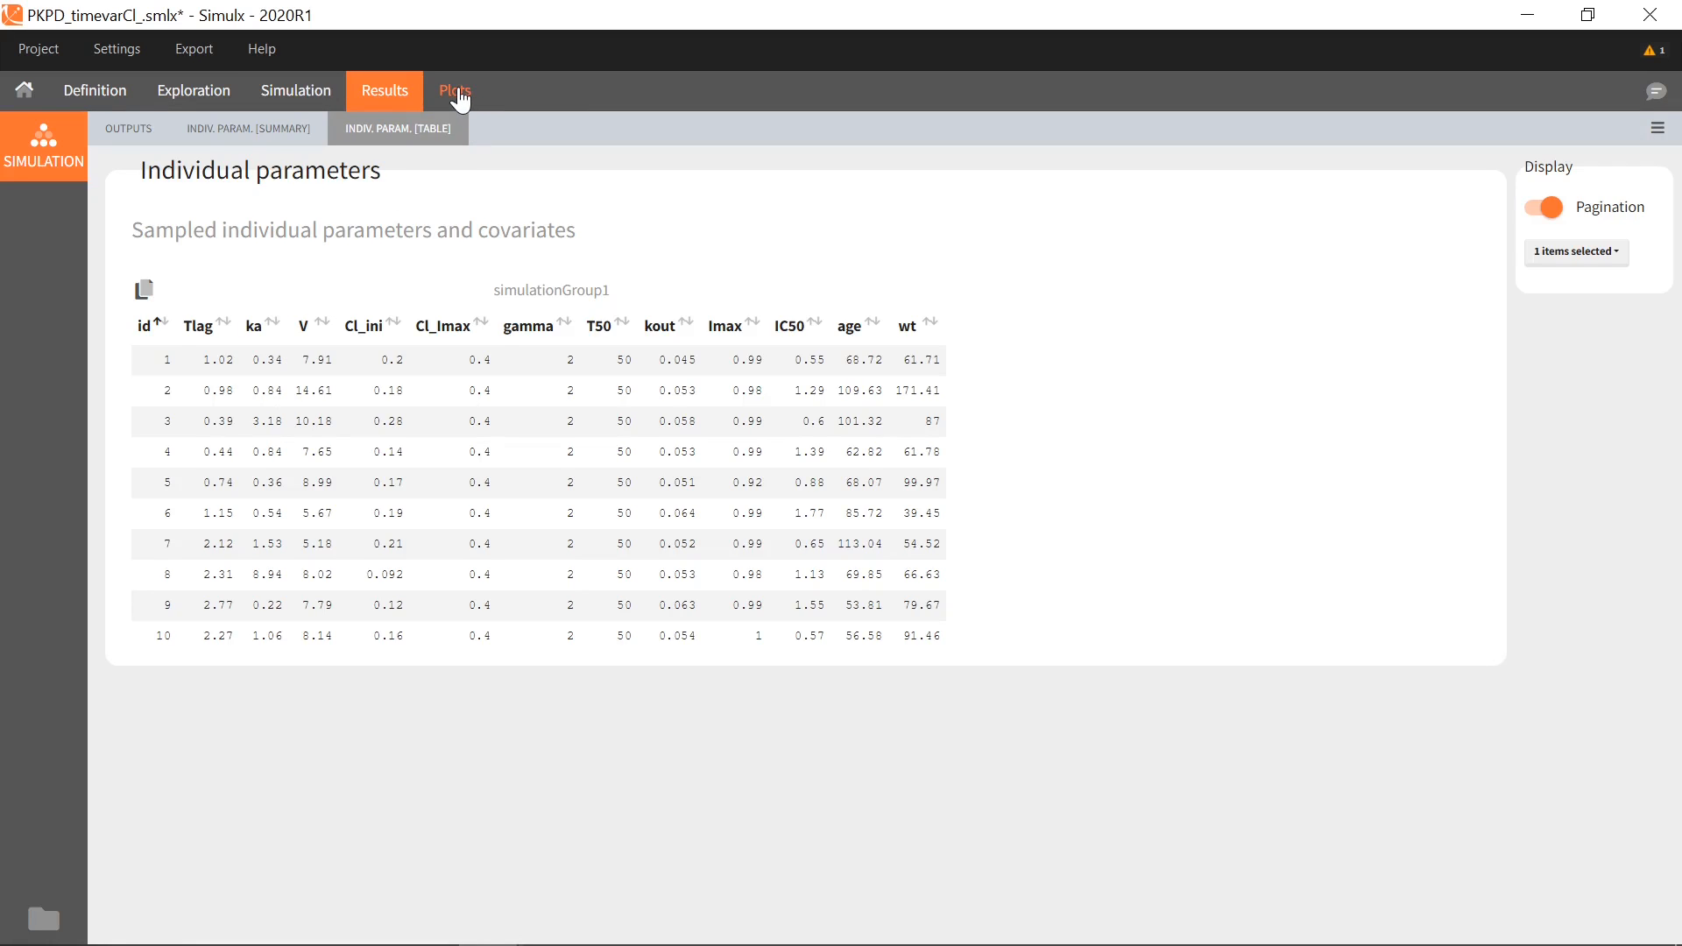
left_click(457, 93)
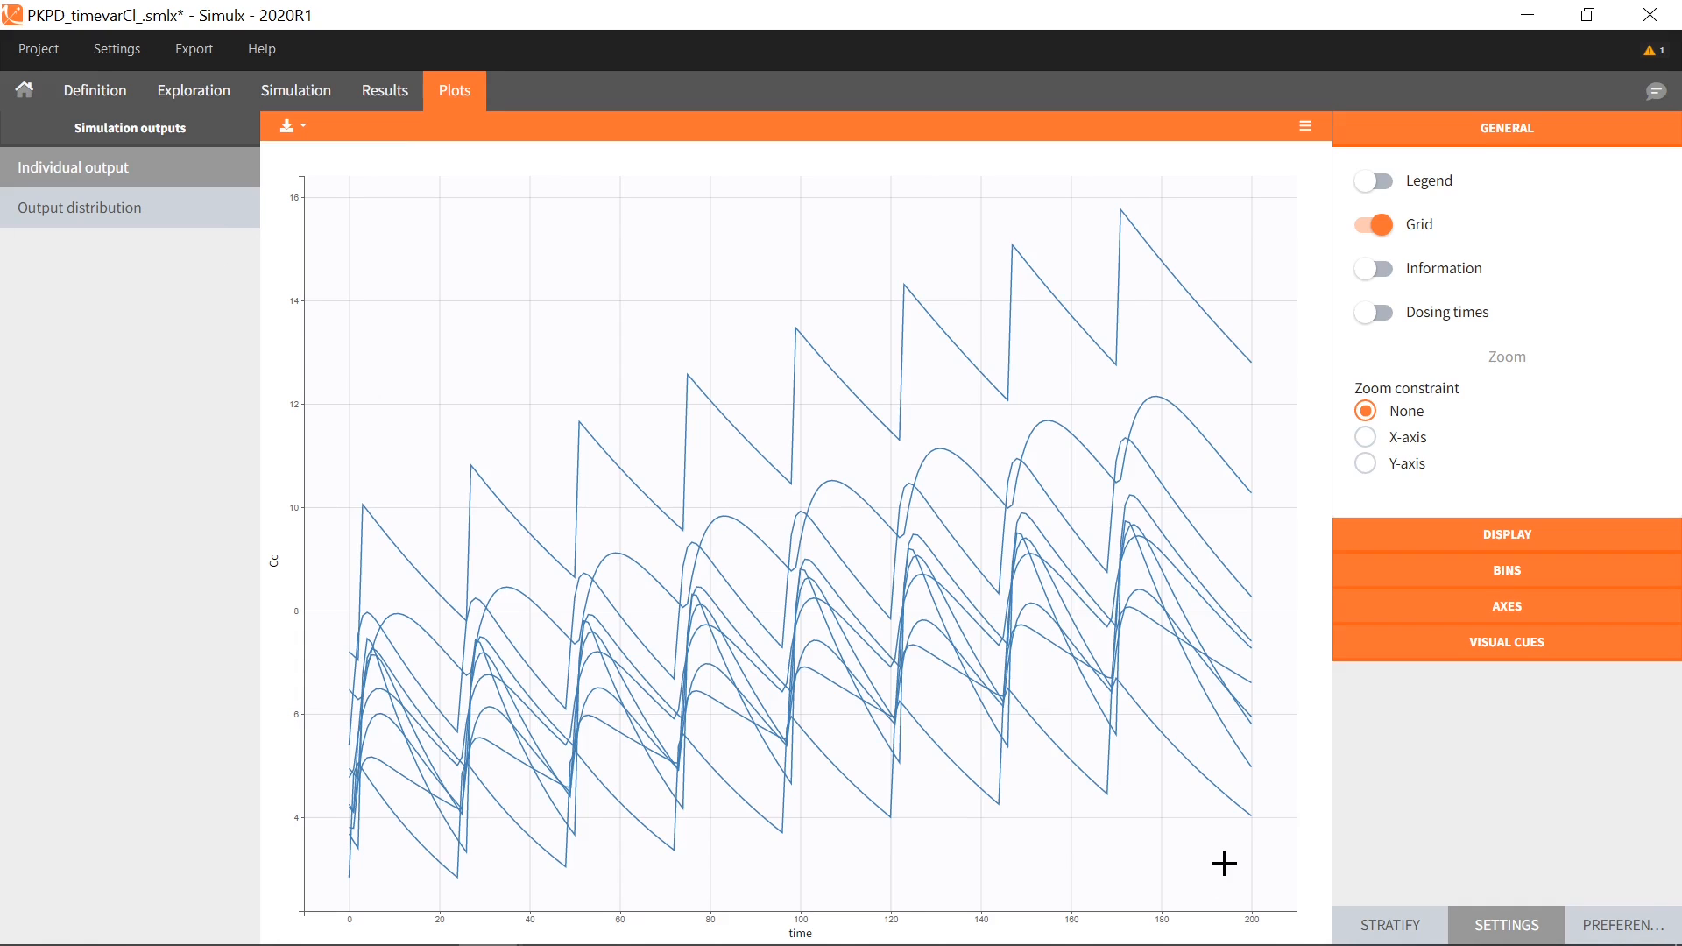
left_click(1542, 536)
left_click(1376, 587)
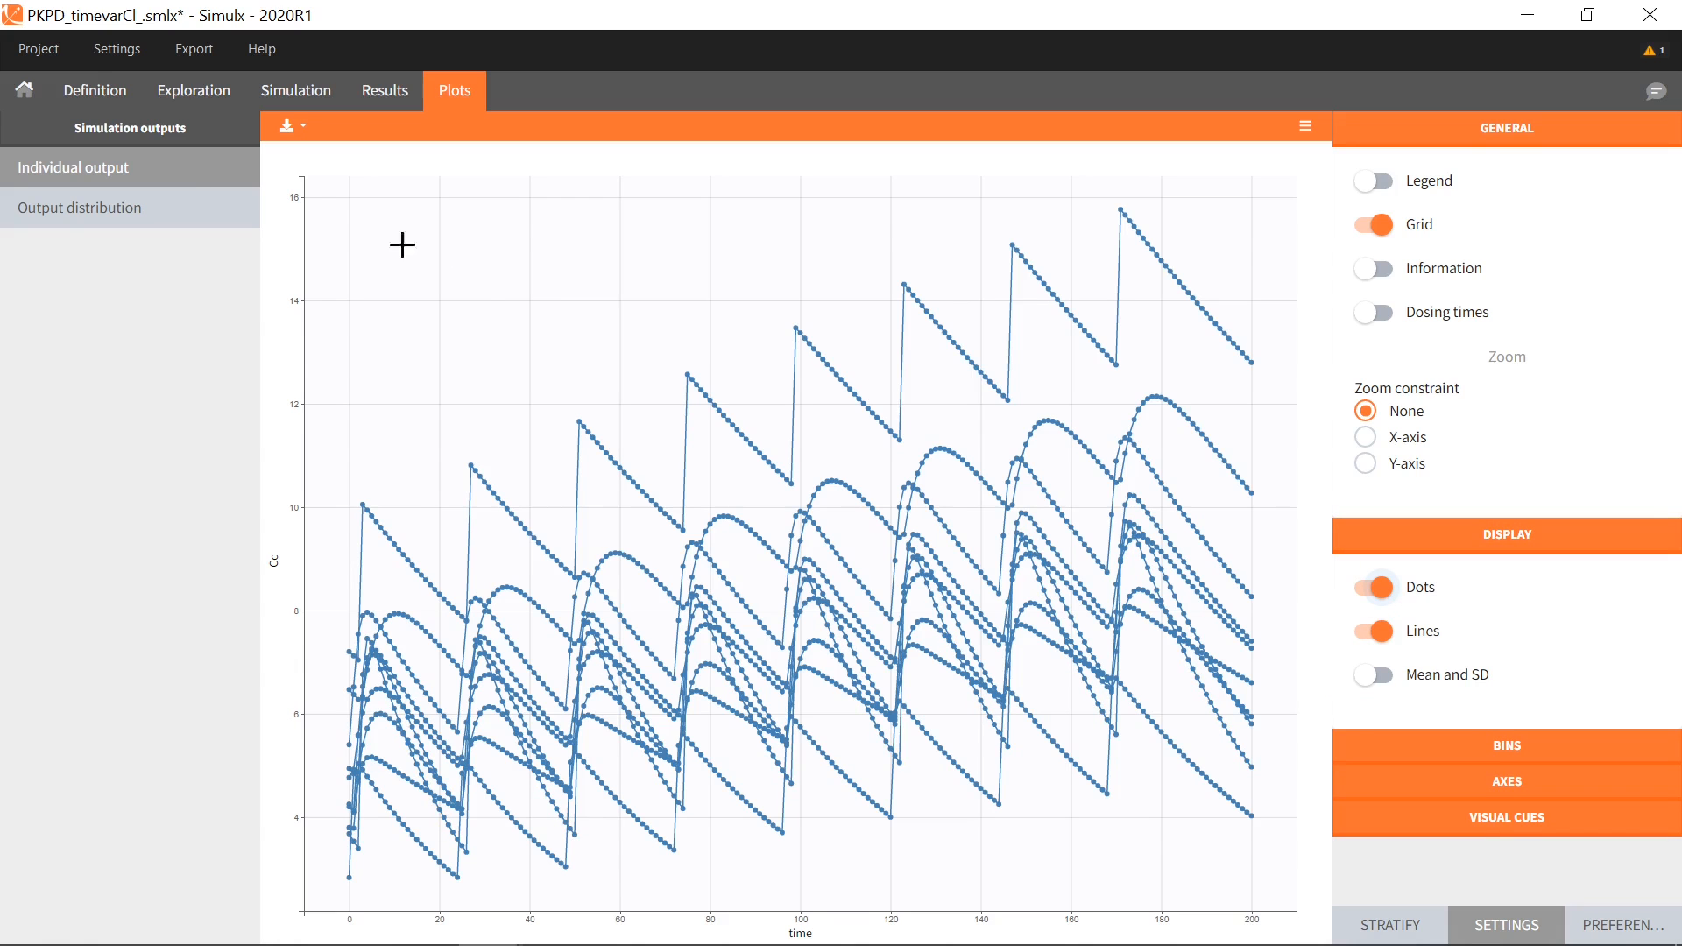
left_click(114, 97)
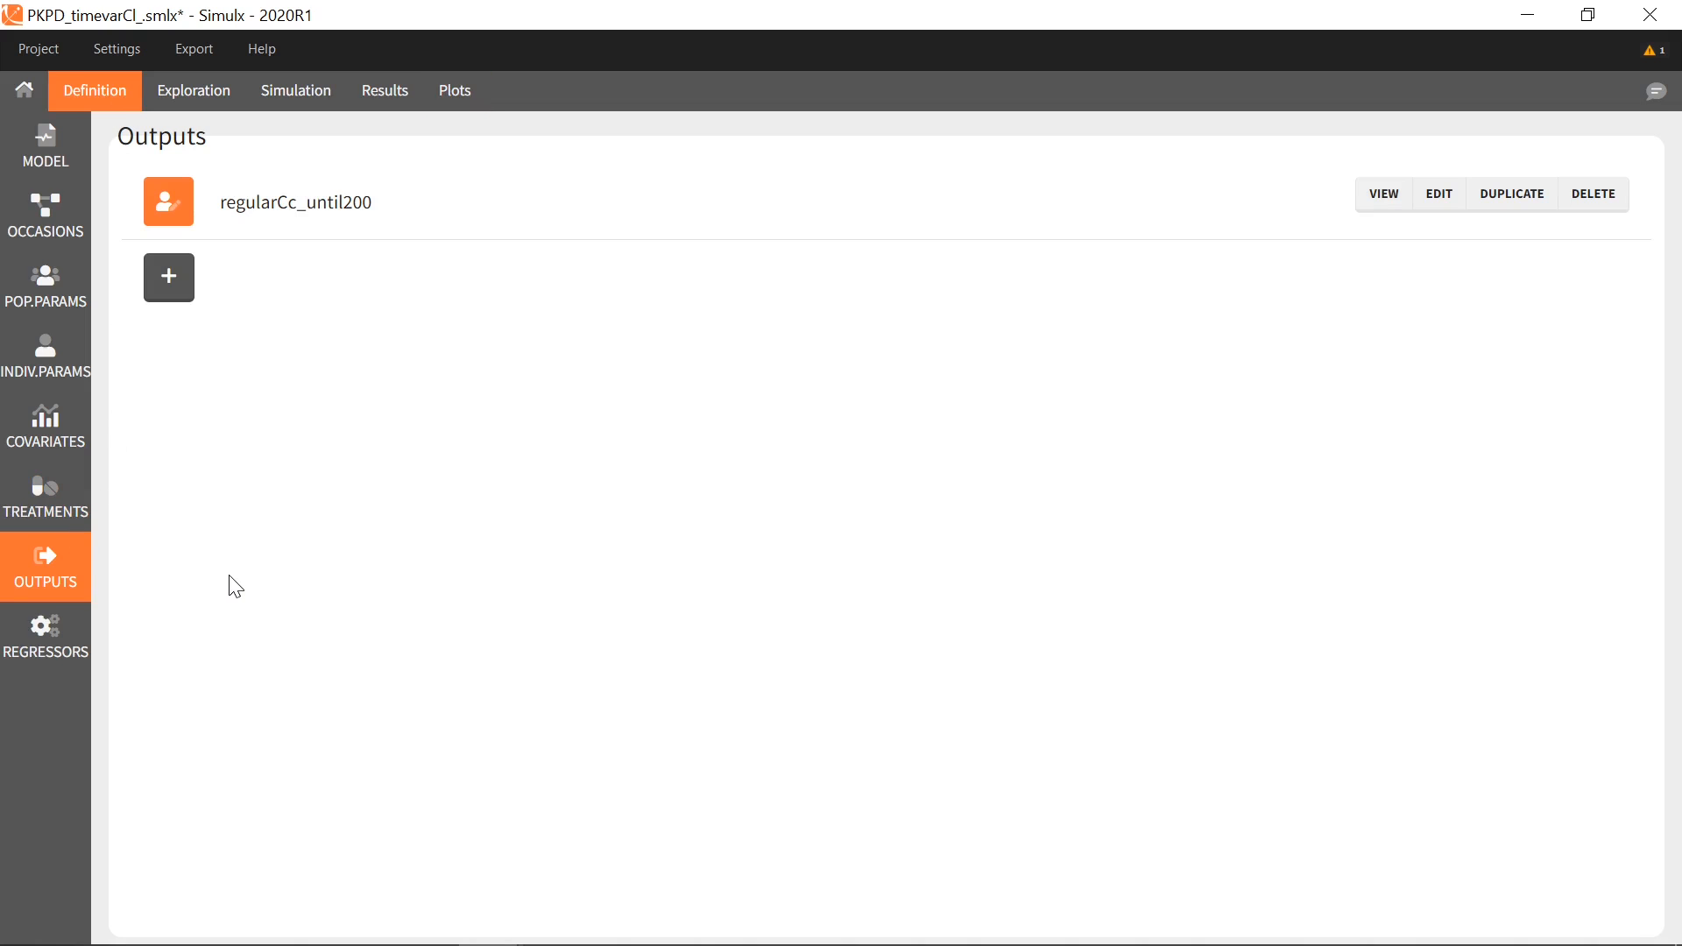
Define a regular Clapp output, interval 50, final time 200, named outputRegular_Clapp
left_click(175, 282)
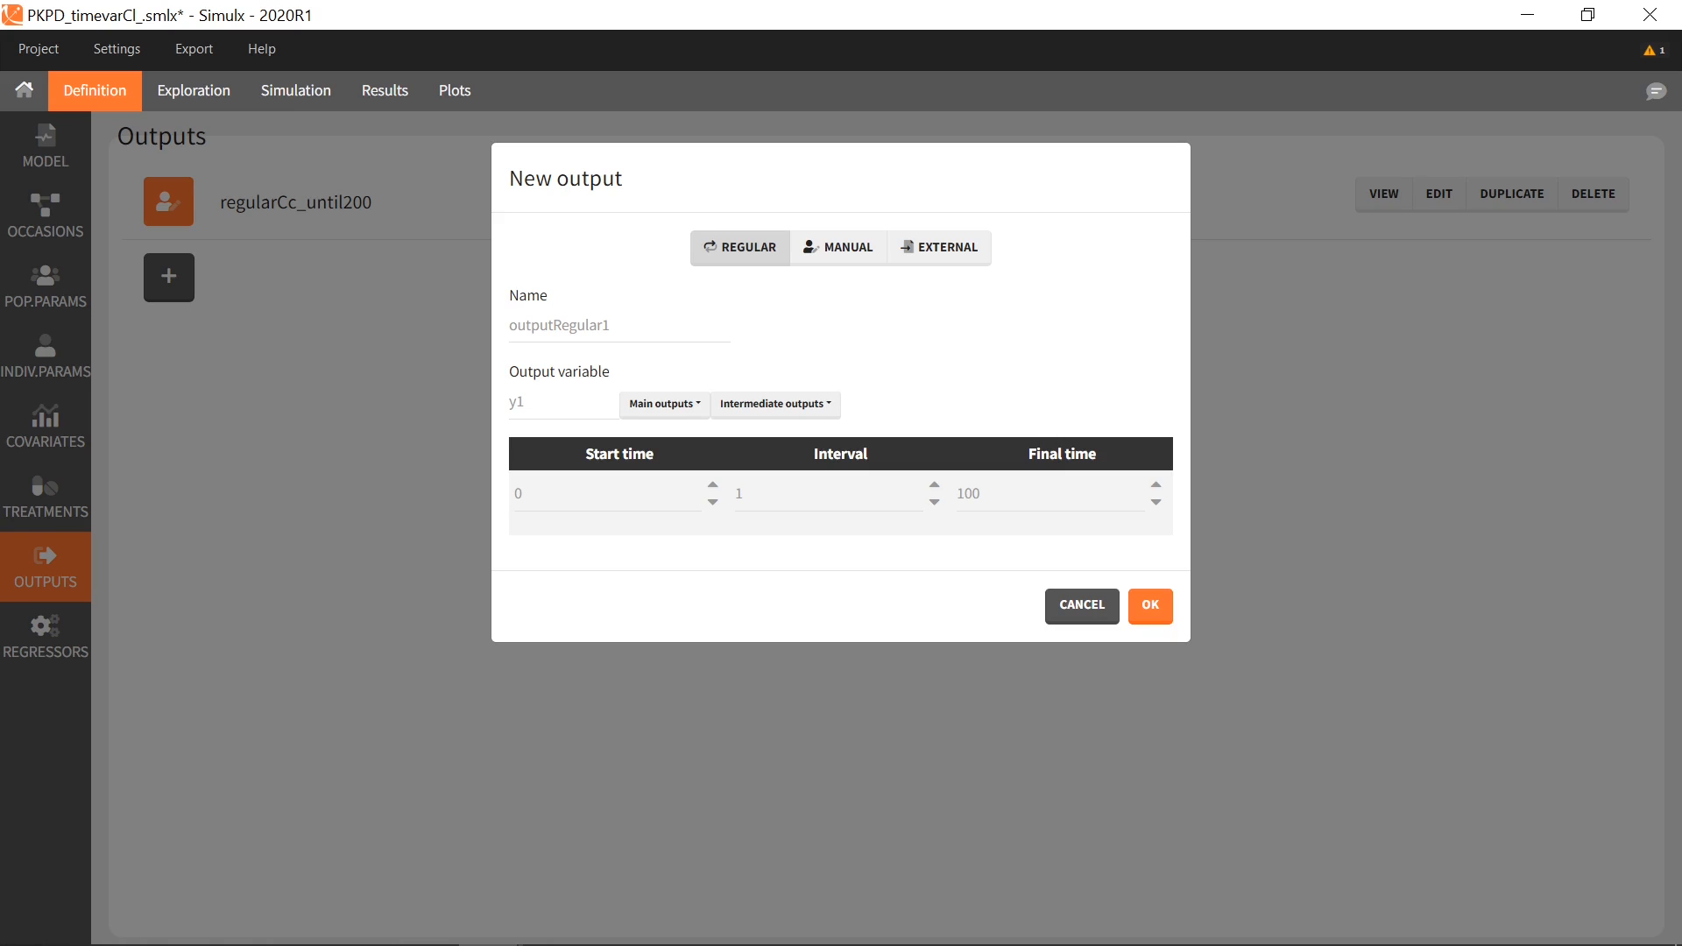
left_click(696, 408)
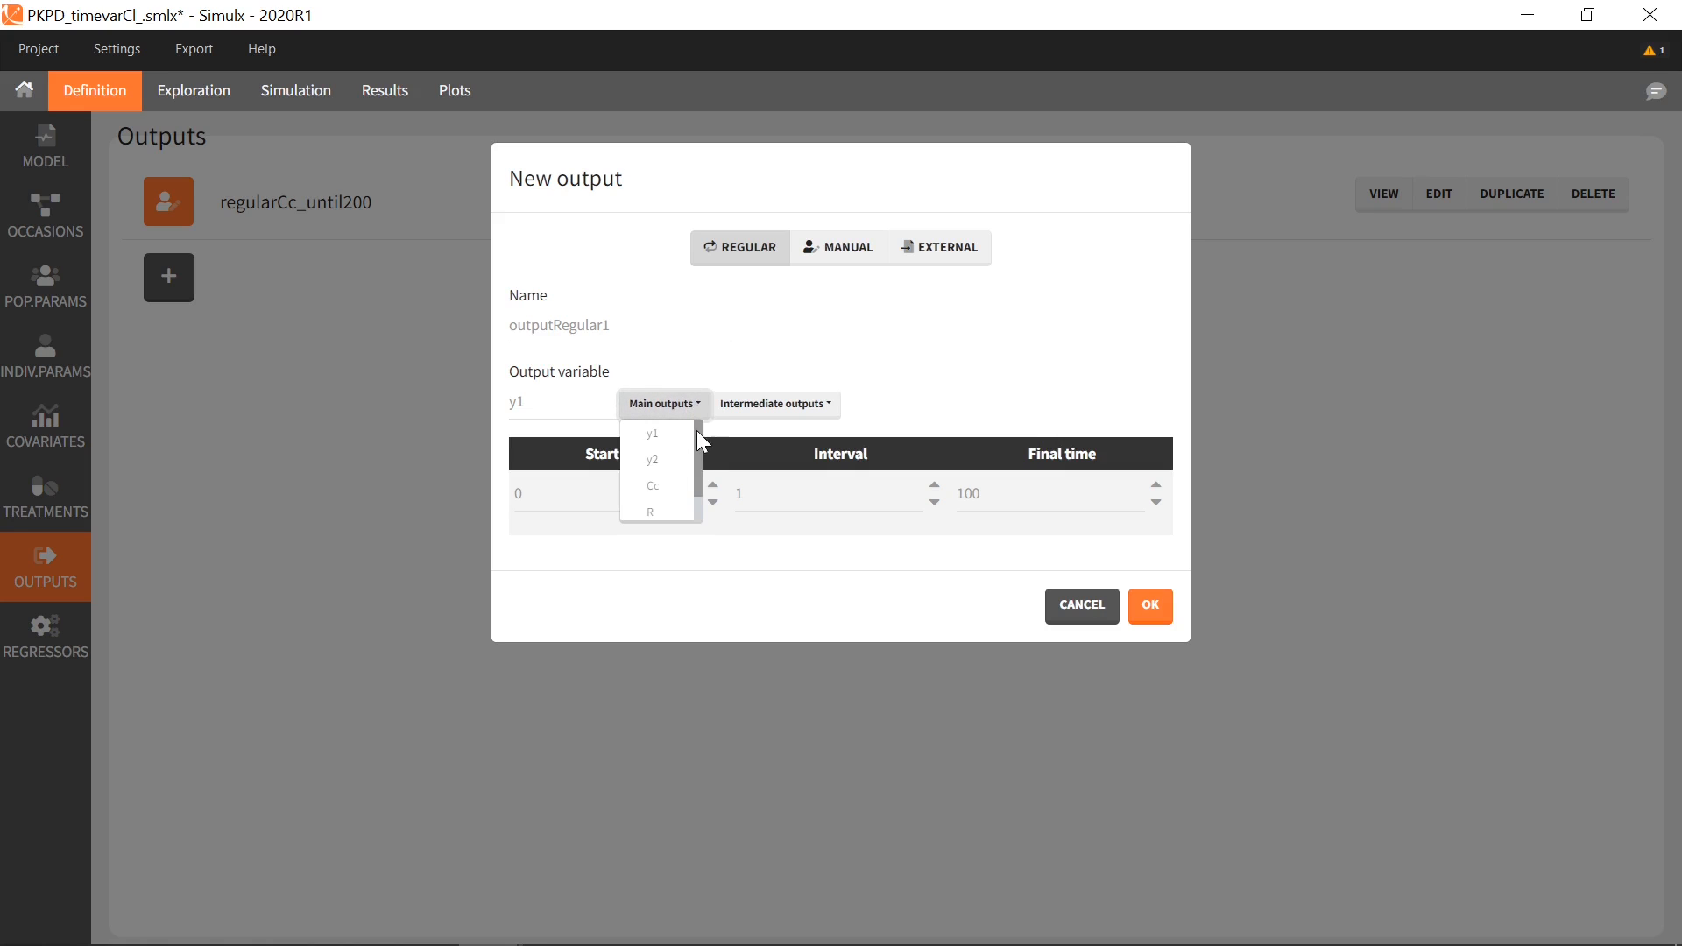
mouse_move(701, 434)
left_mouse_down()
mouse_move(698, 487)
mouse_move(704, 426)
left_mouse_up()
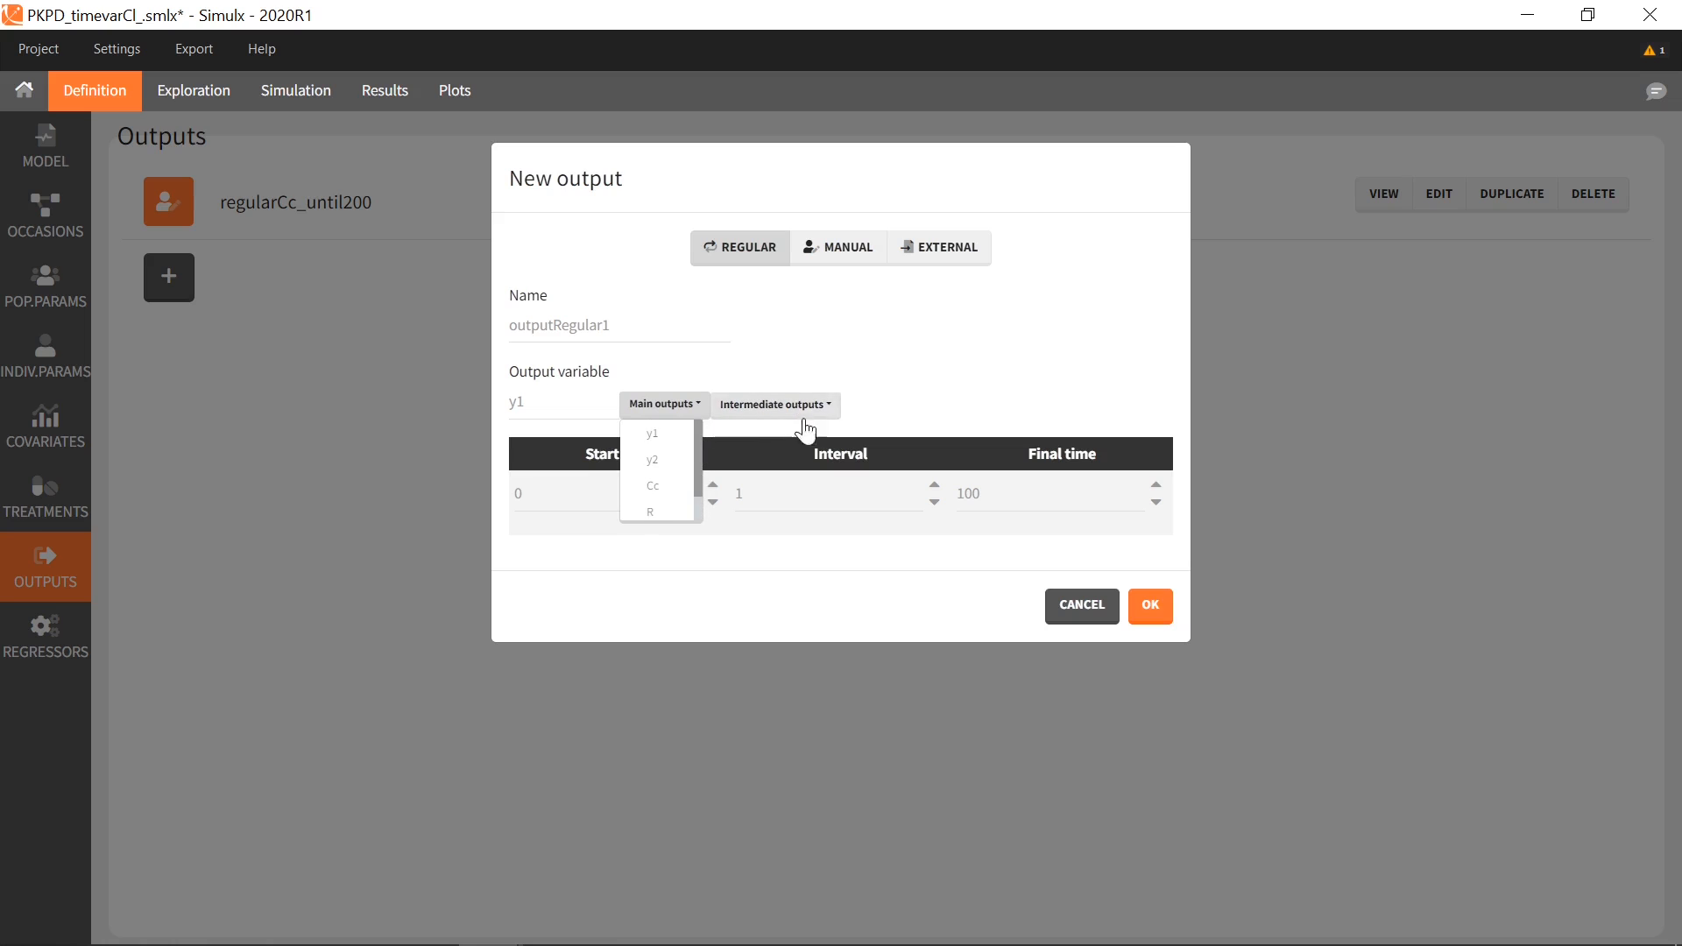
left_click(832, 406)
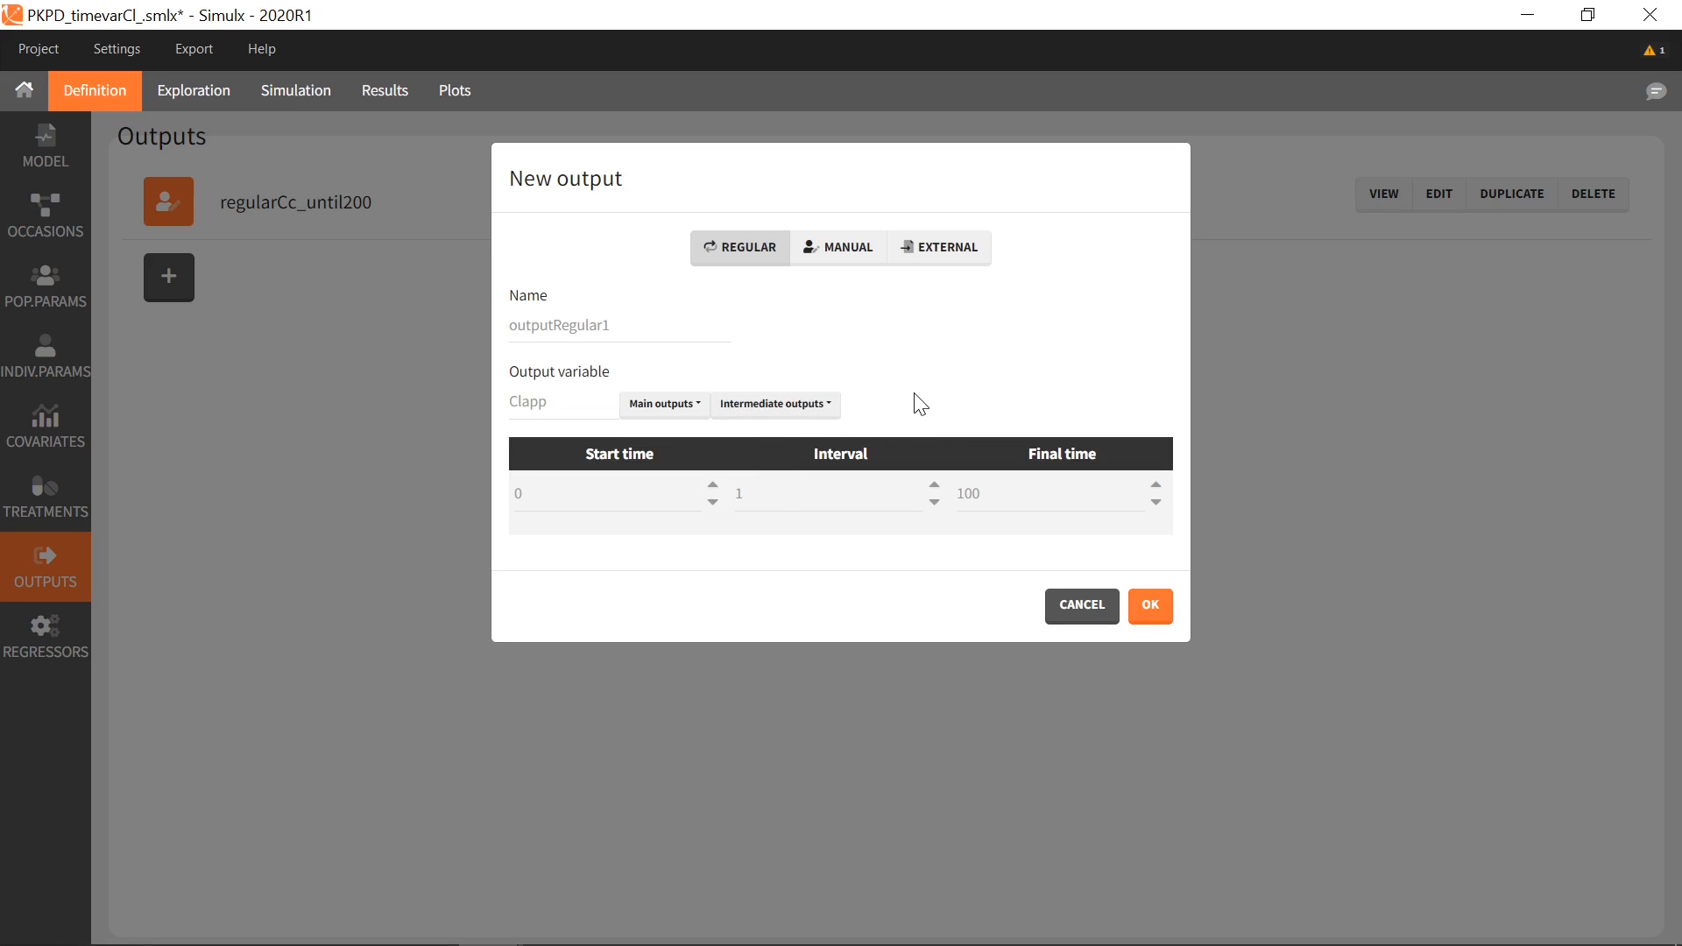
left_click(812, 495)
type("50")
key("Tab")
type("200")
left_click(613, 327)
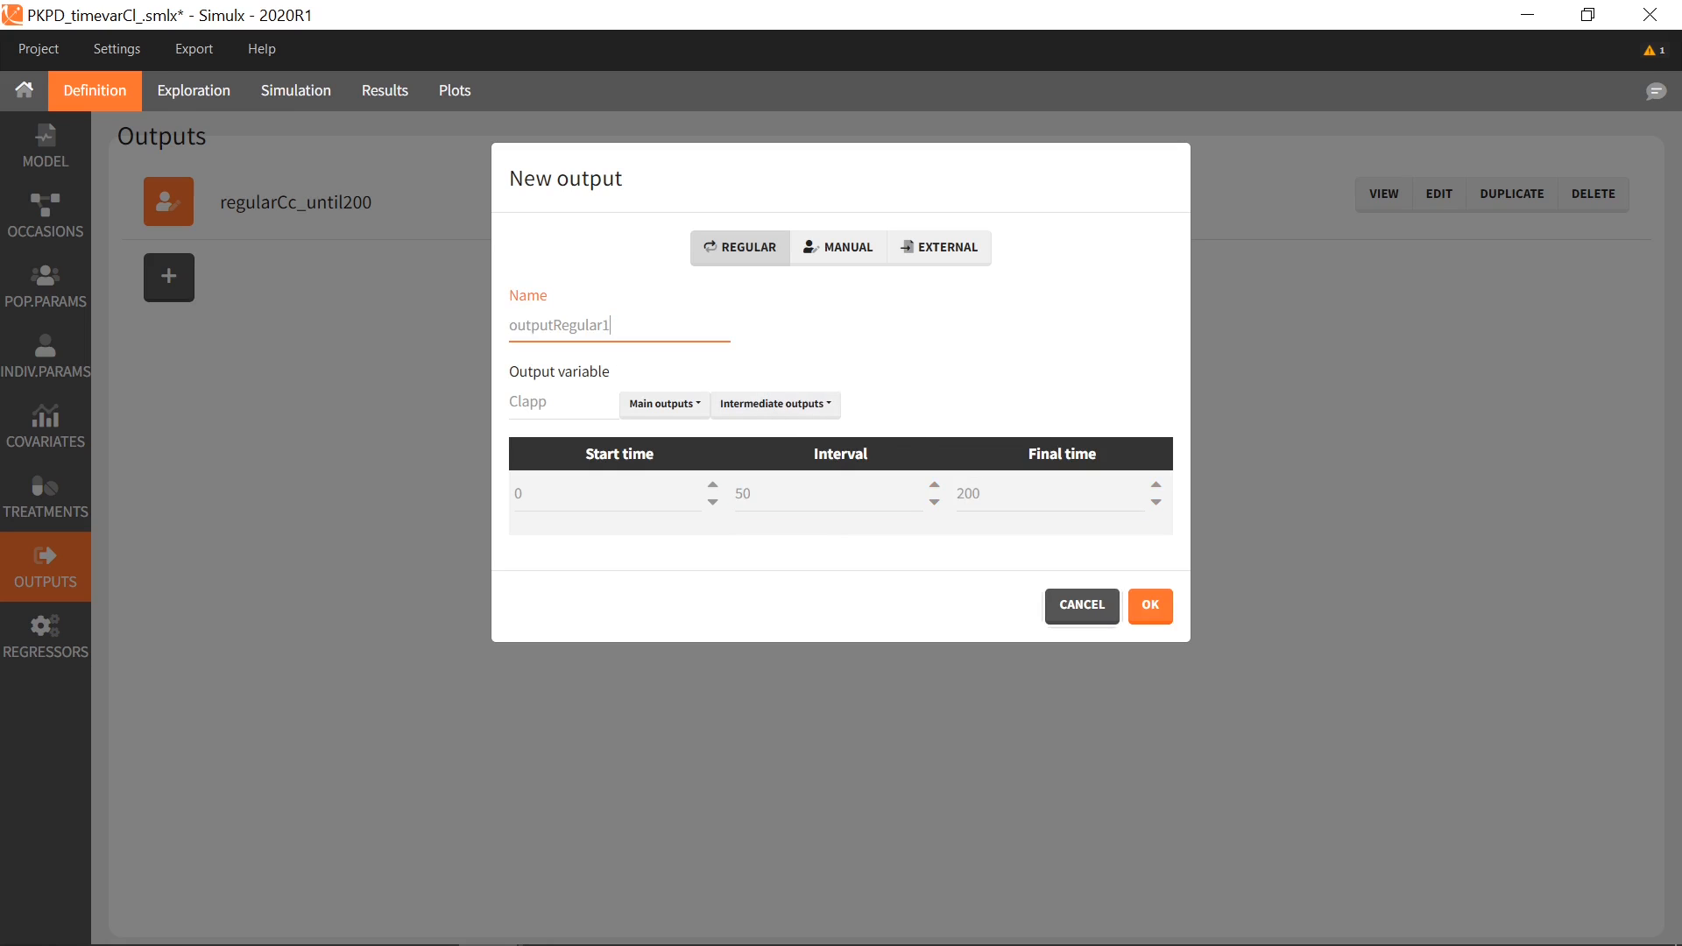
key("BackSpace")
type("_Clapp")
left_click(1132, 611)
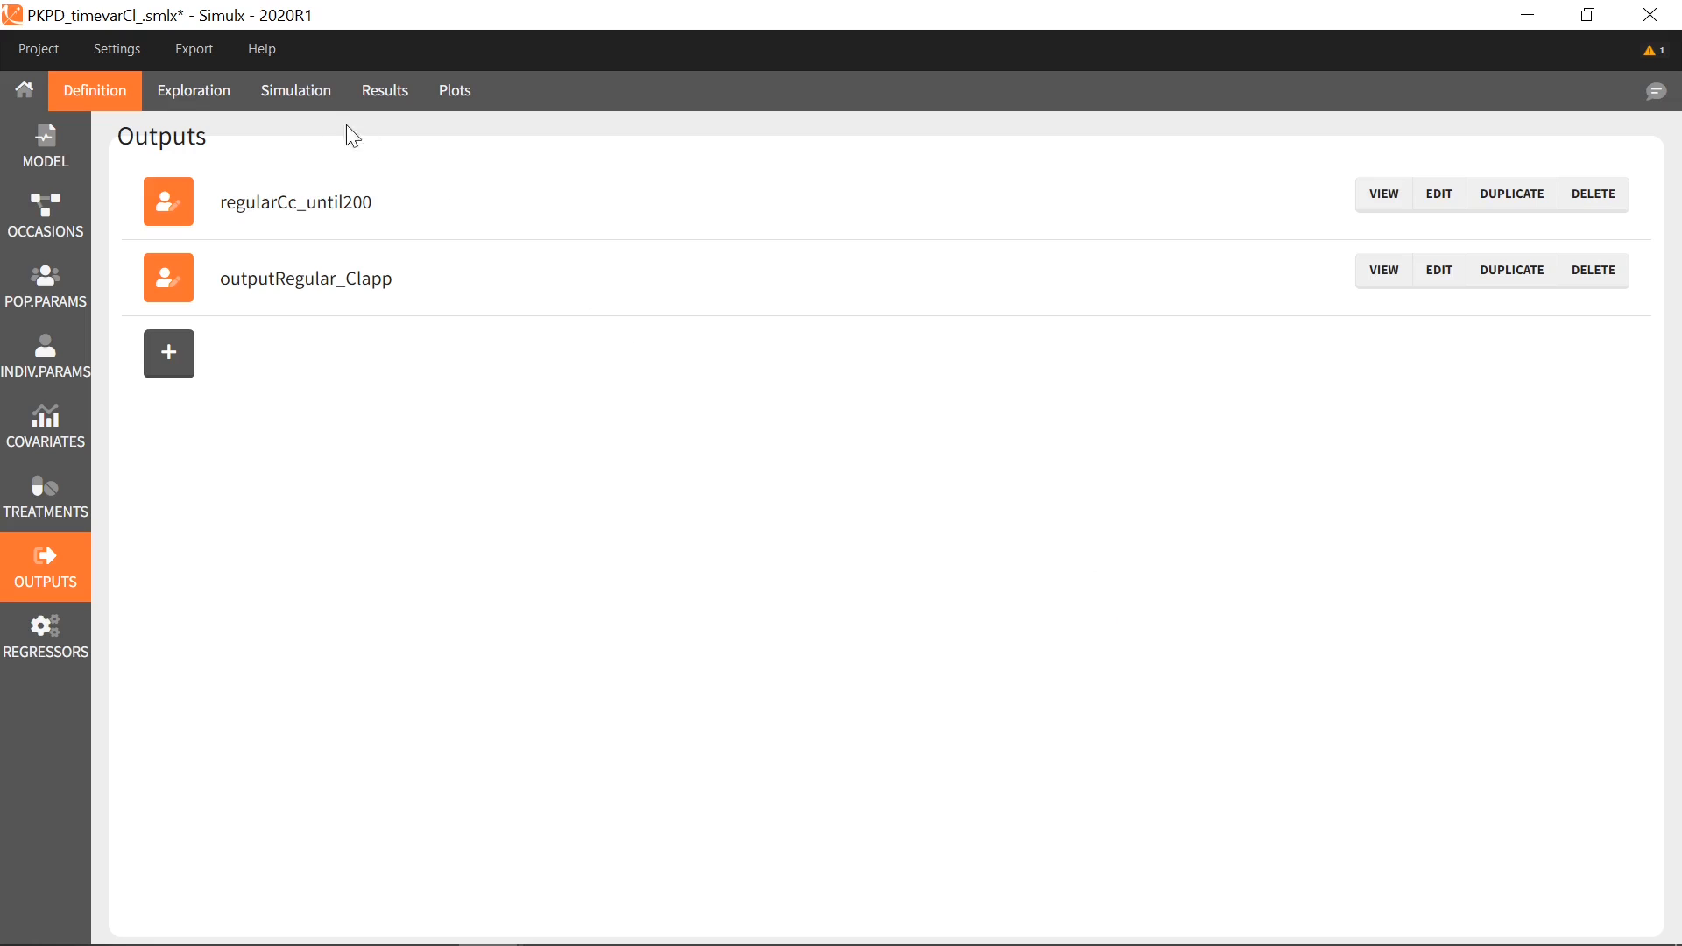
Add outputRegular_Clapp to the shared group's simulation outputs
left_click(303, 93)
left_click(846, 801)
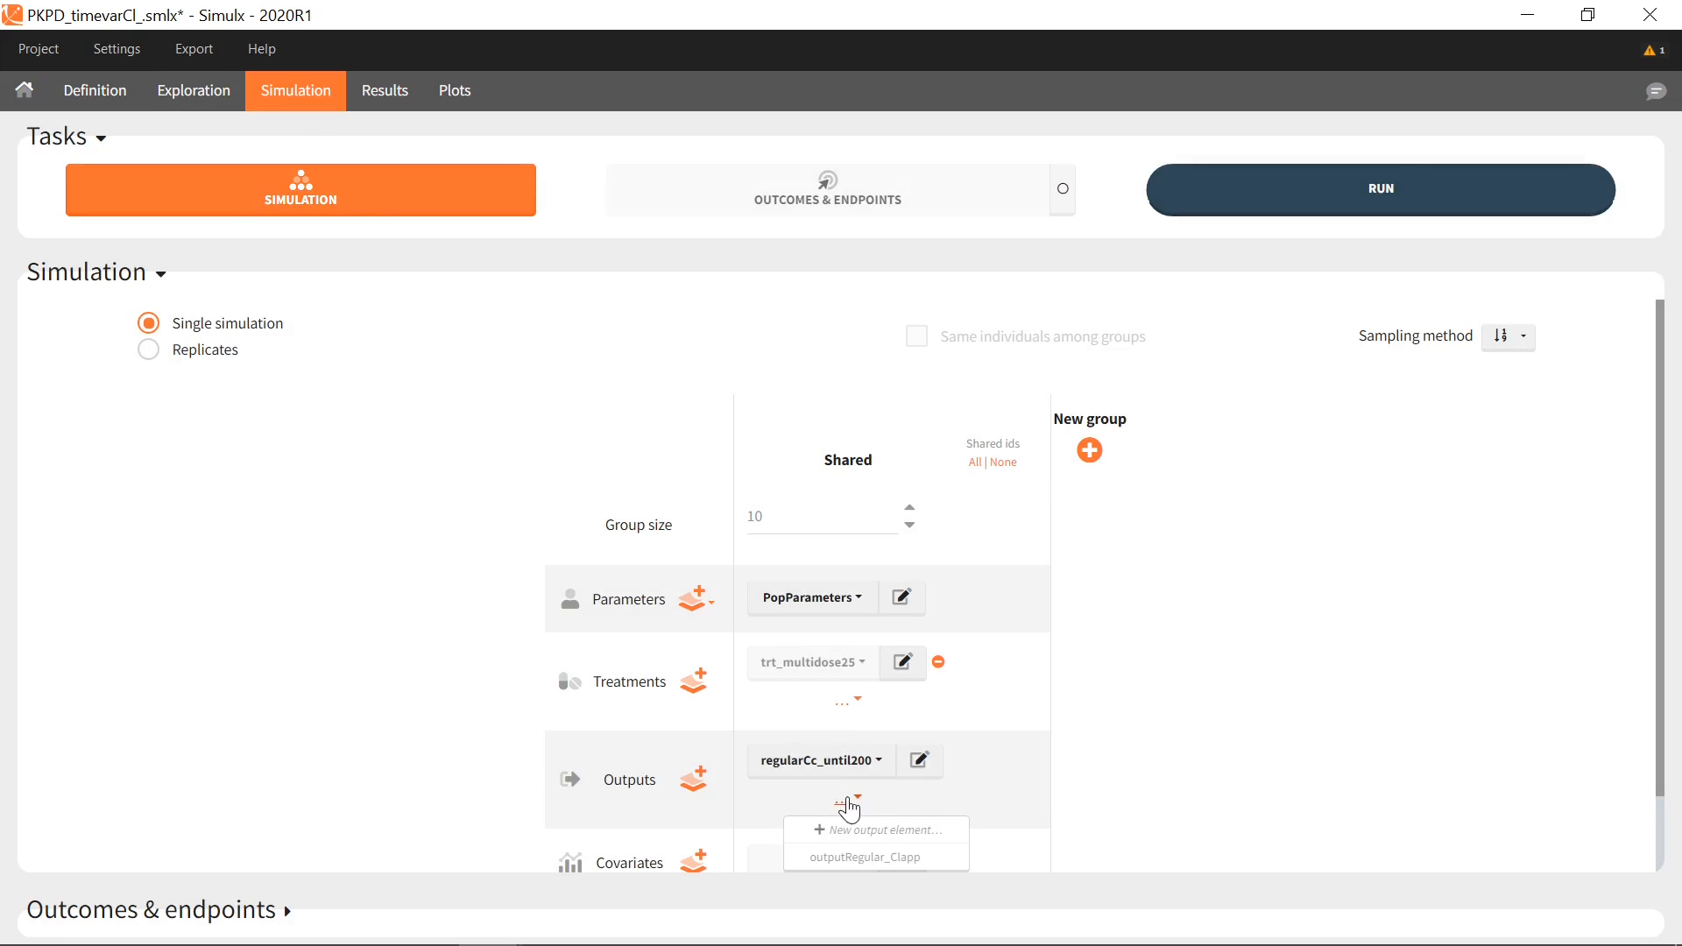
left_click(893, 858)
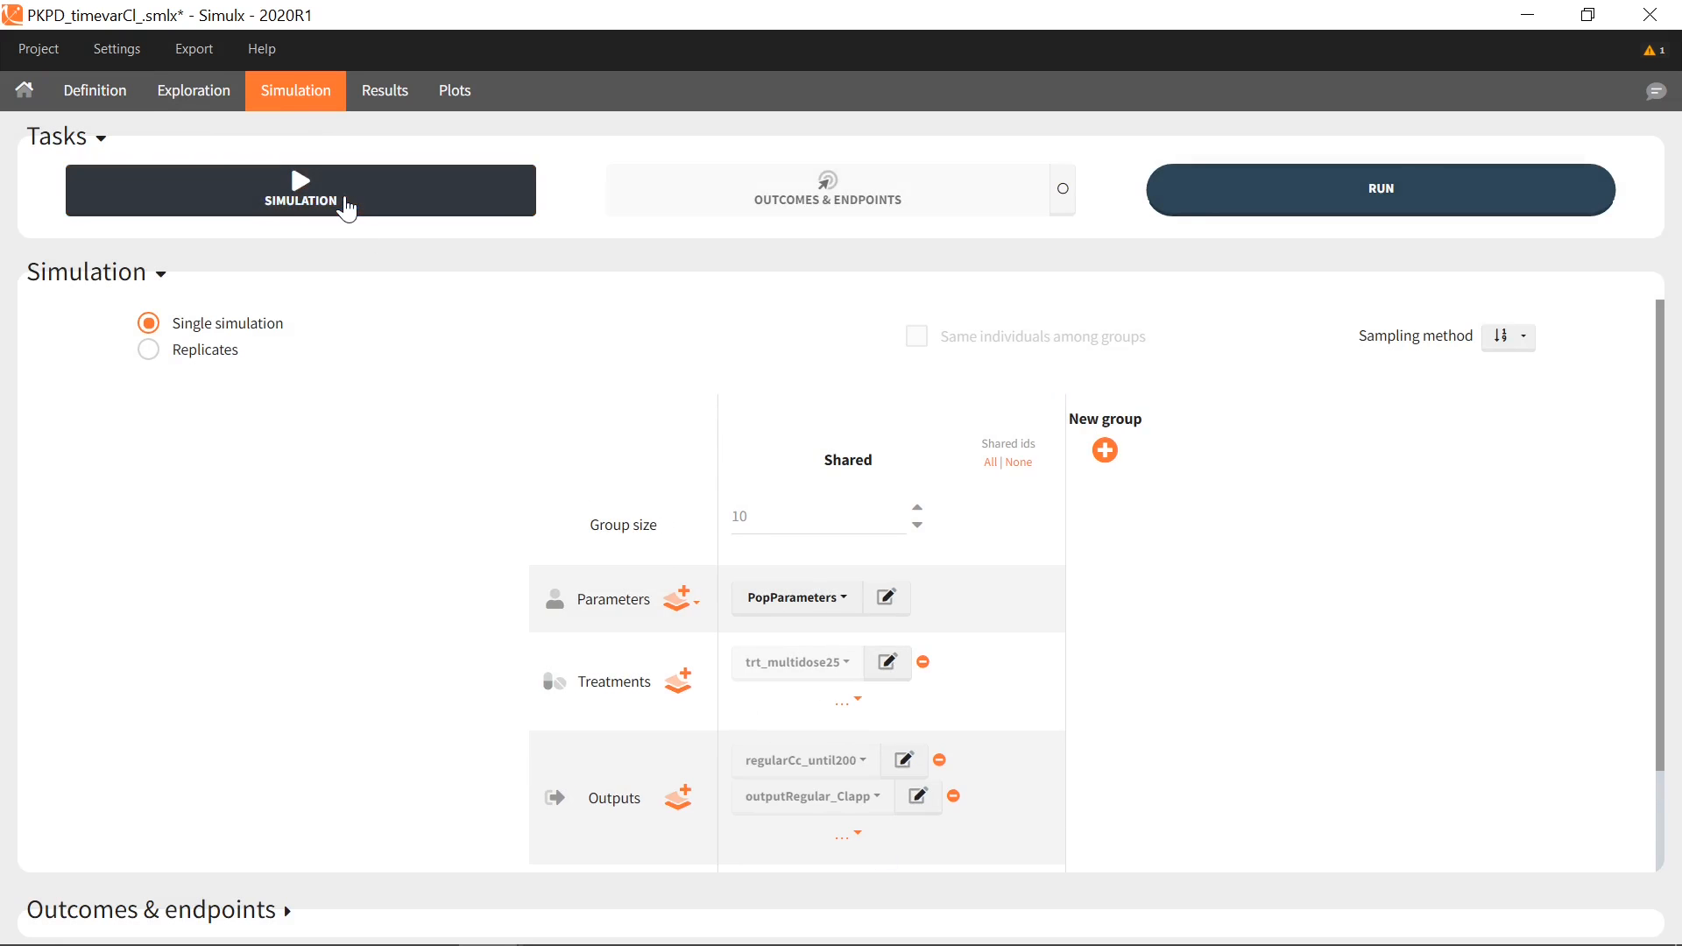
Run the simulation and plot Clapp individual outputs with dots at each sampled time
left_click(347, 209)
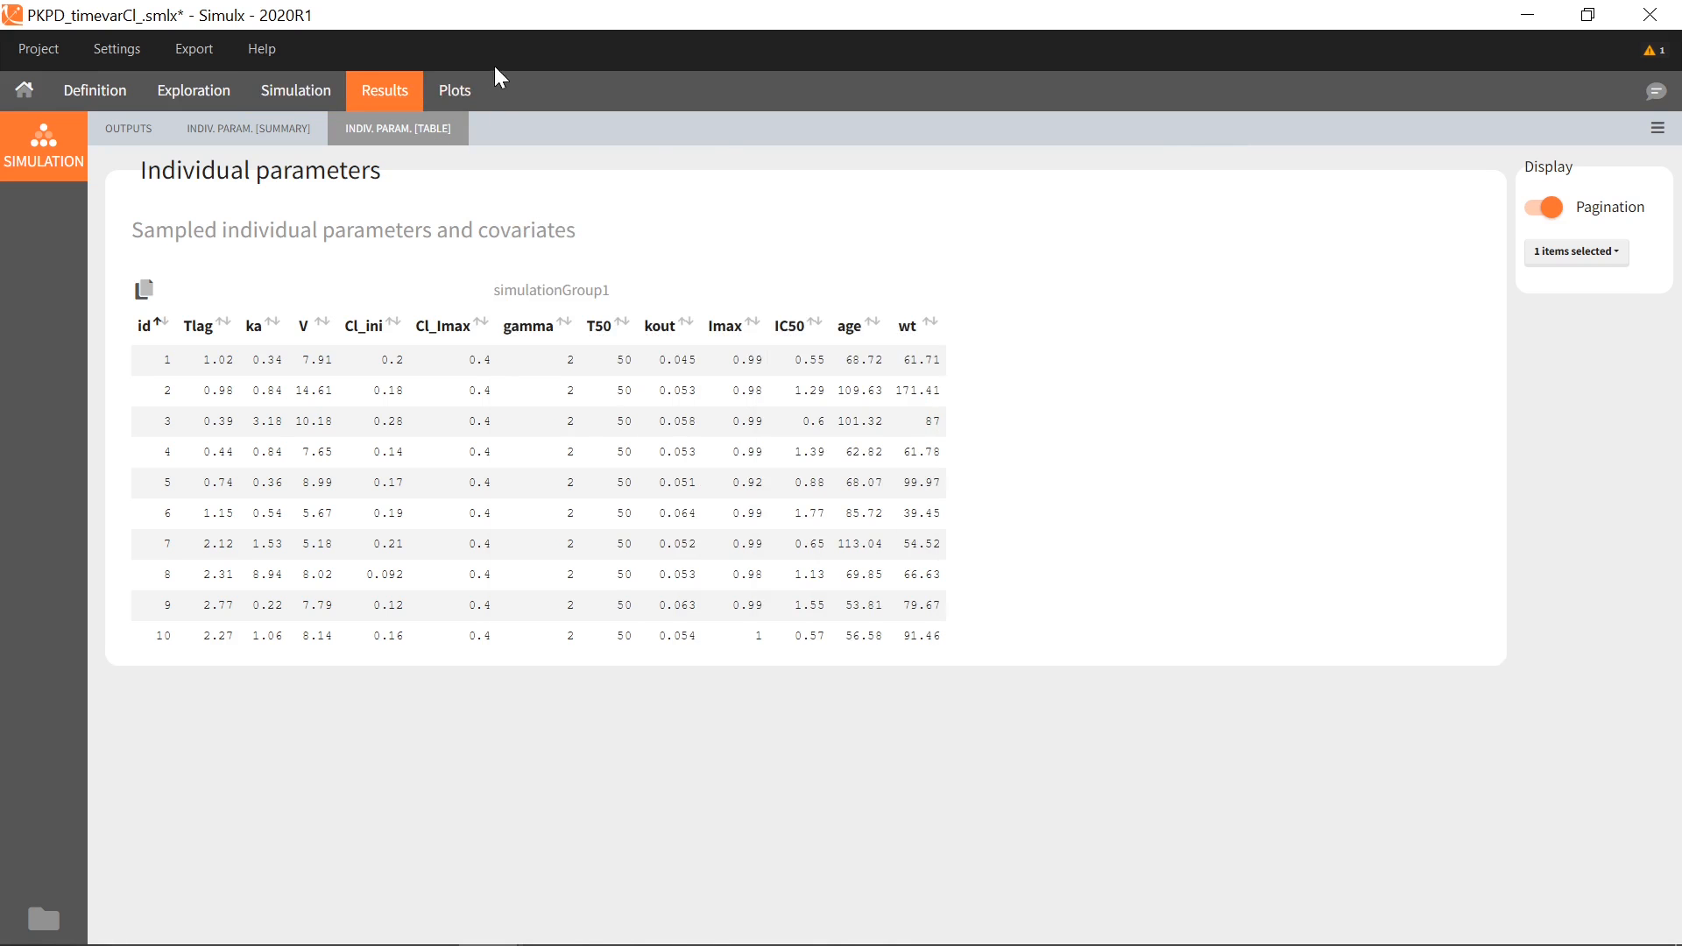
left_click(458, 92)
left_click(140, 396)
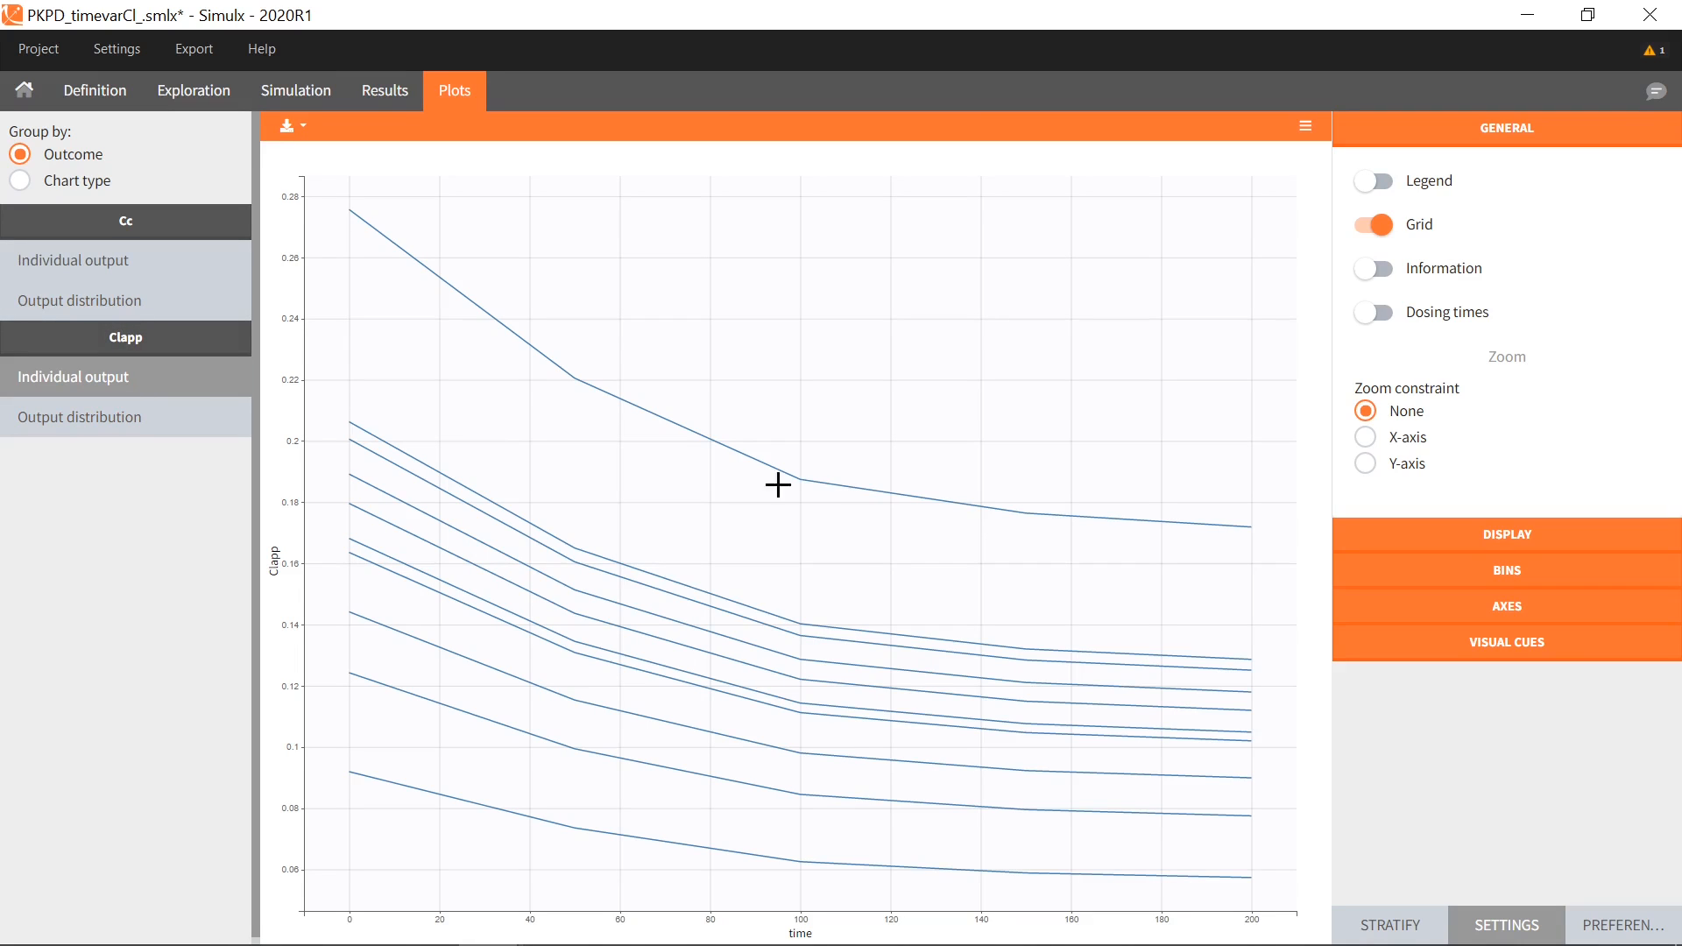
left_click(1465, 540)
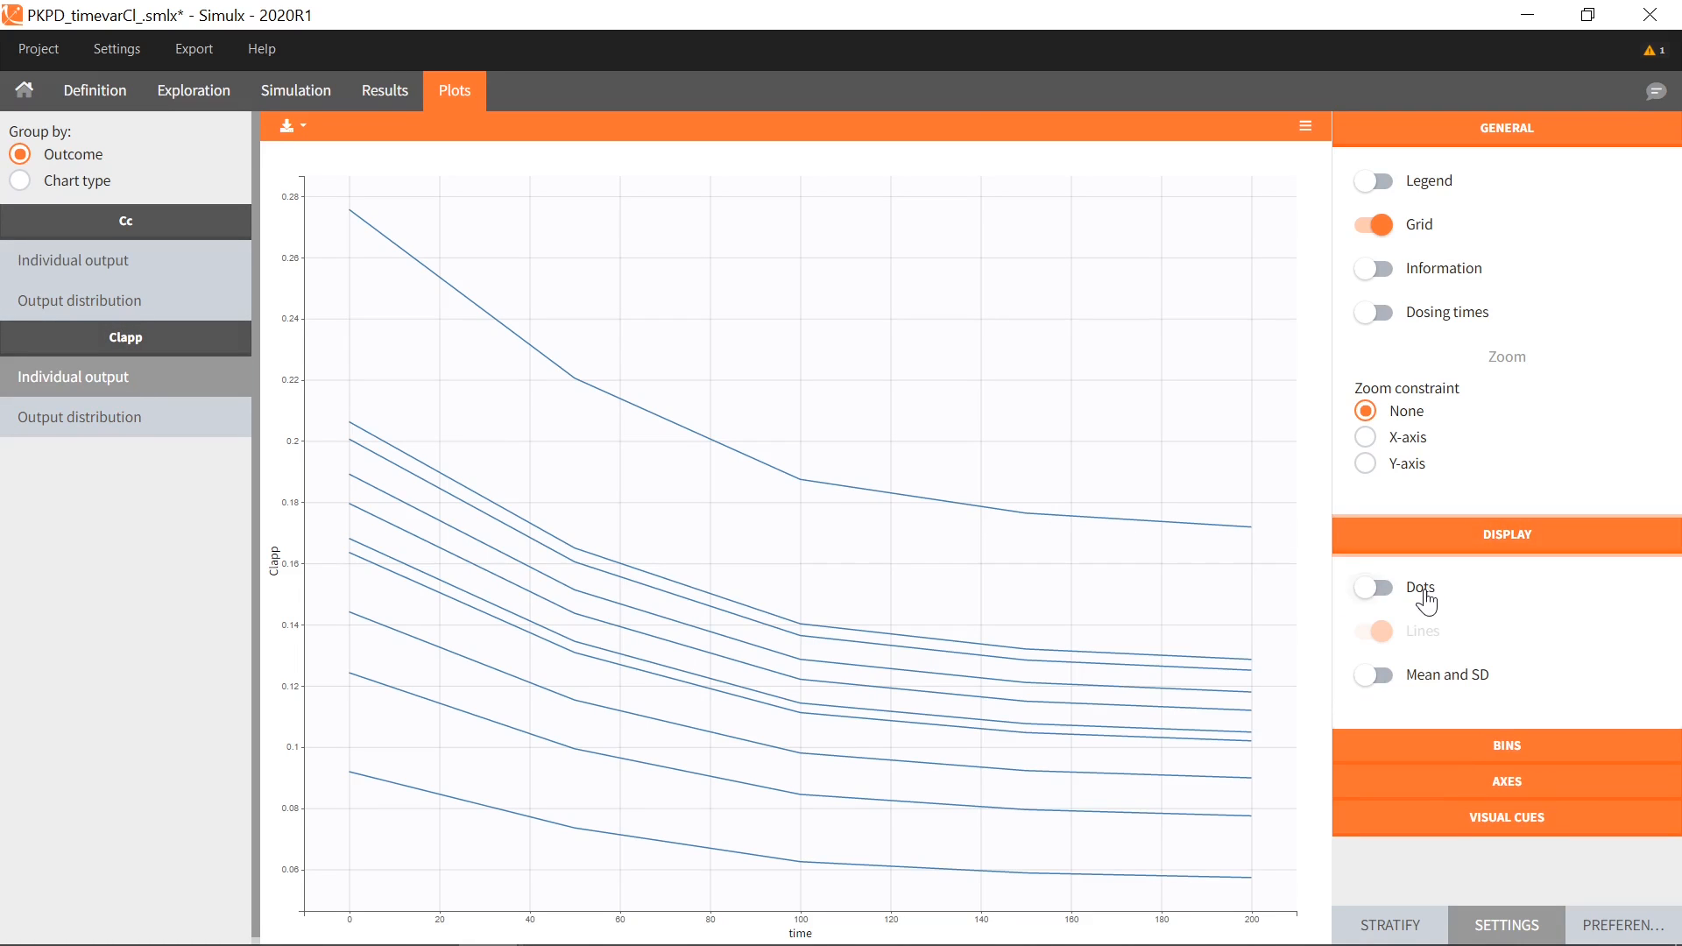
left_click(1373, 587)
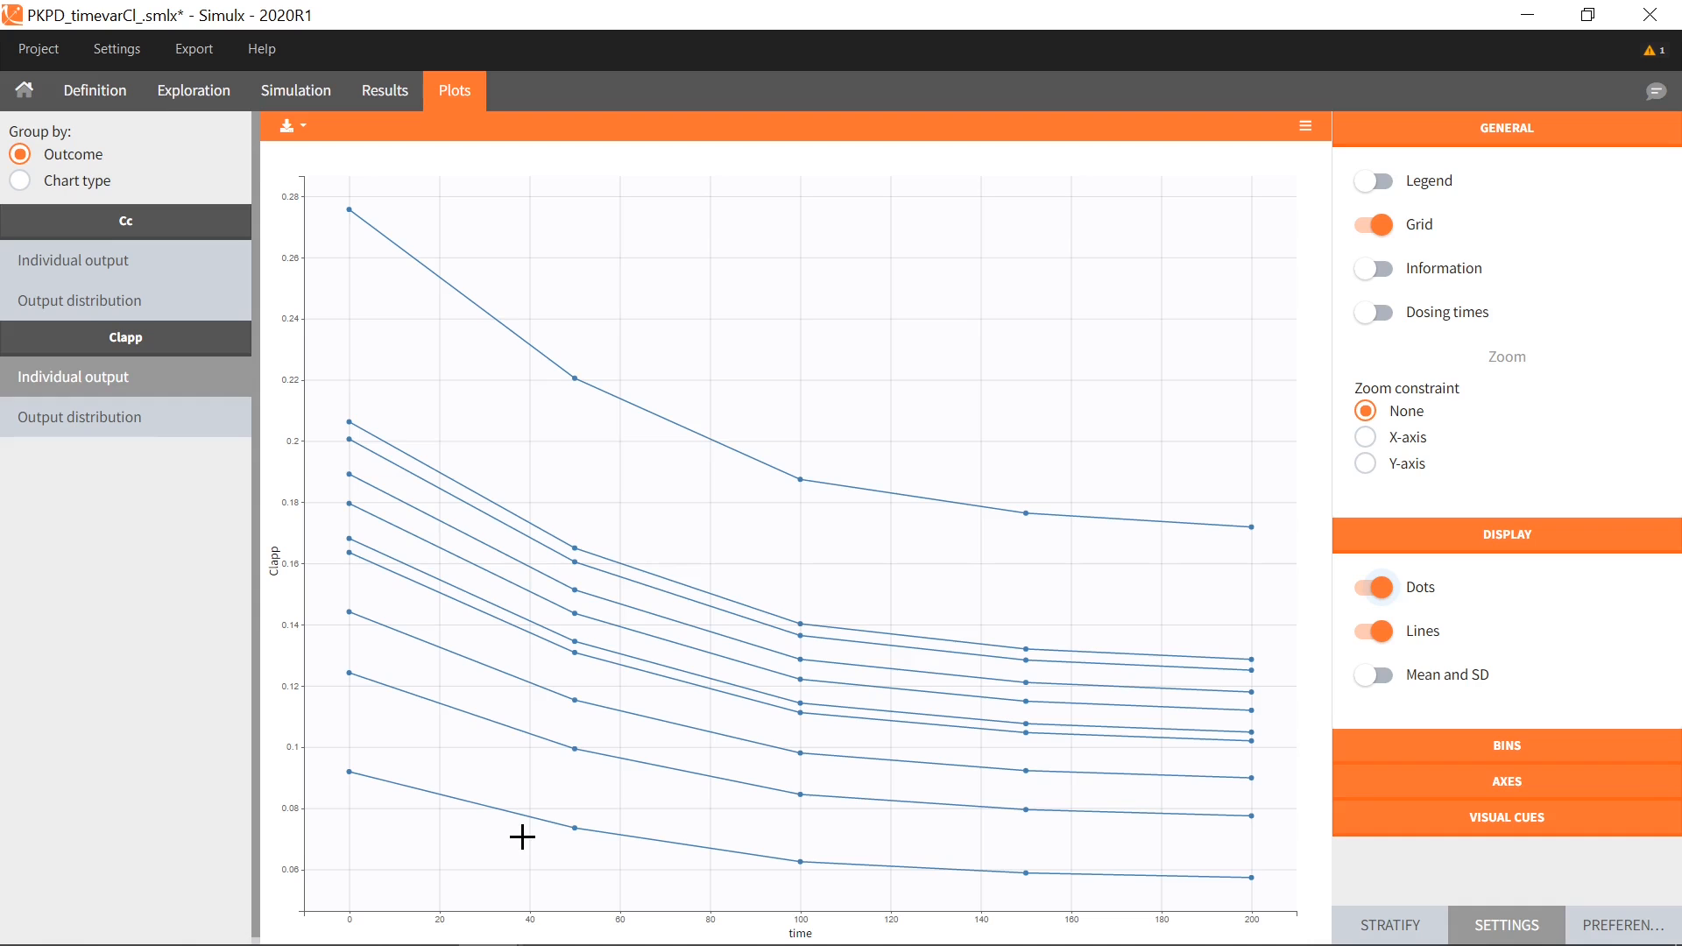
left_click(88, 92)
Start a new manual output on Clapp with output times 2, 4, 10 and 20
left_click(160, 349)
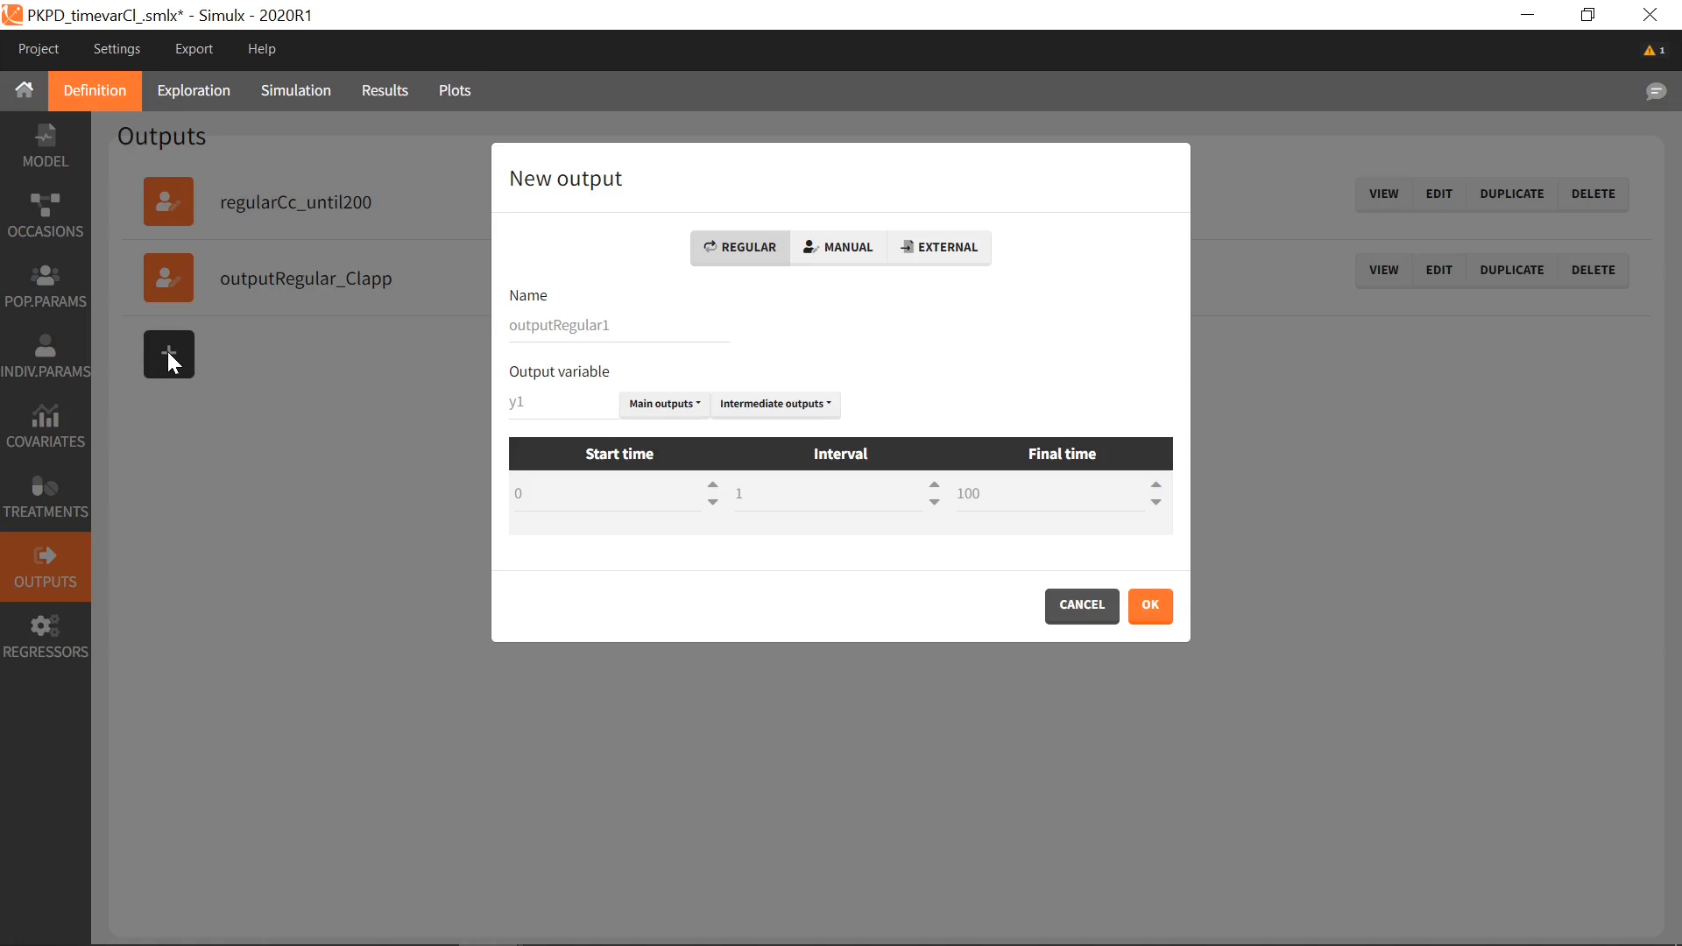
left_click(846, 249)
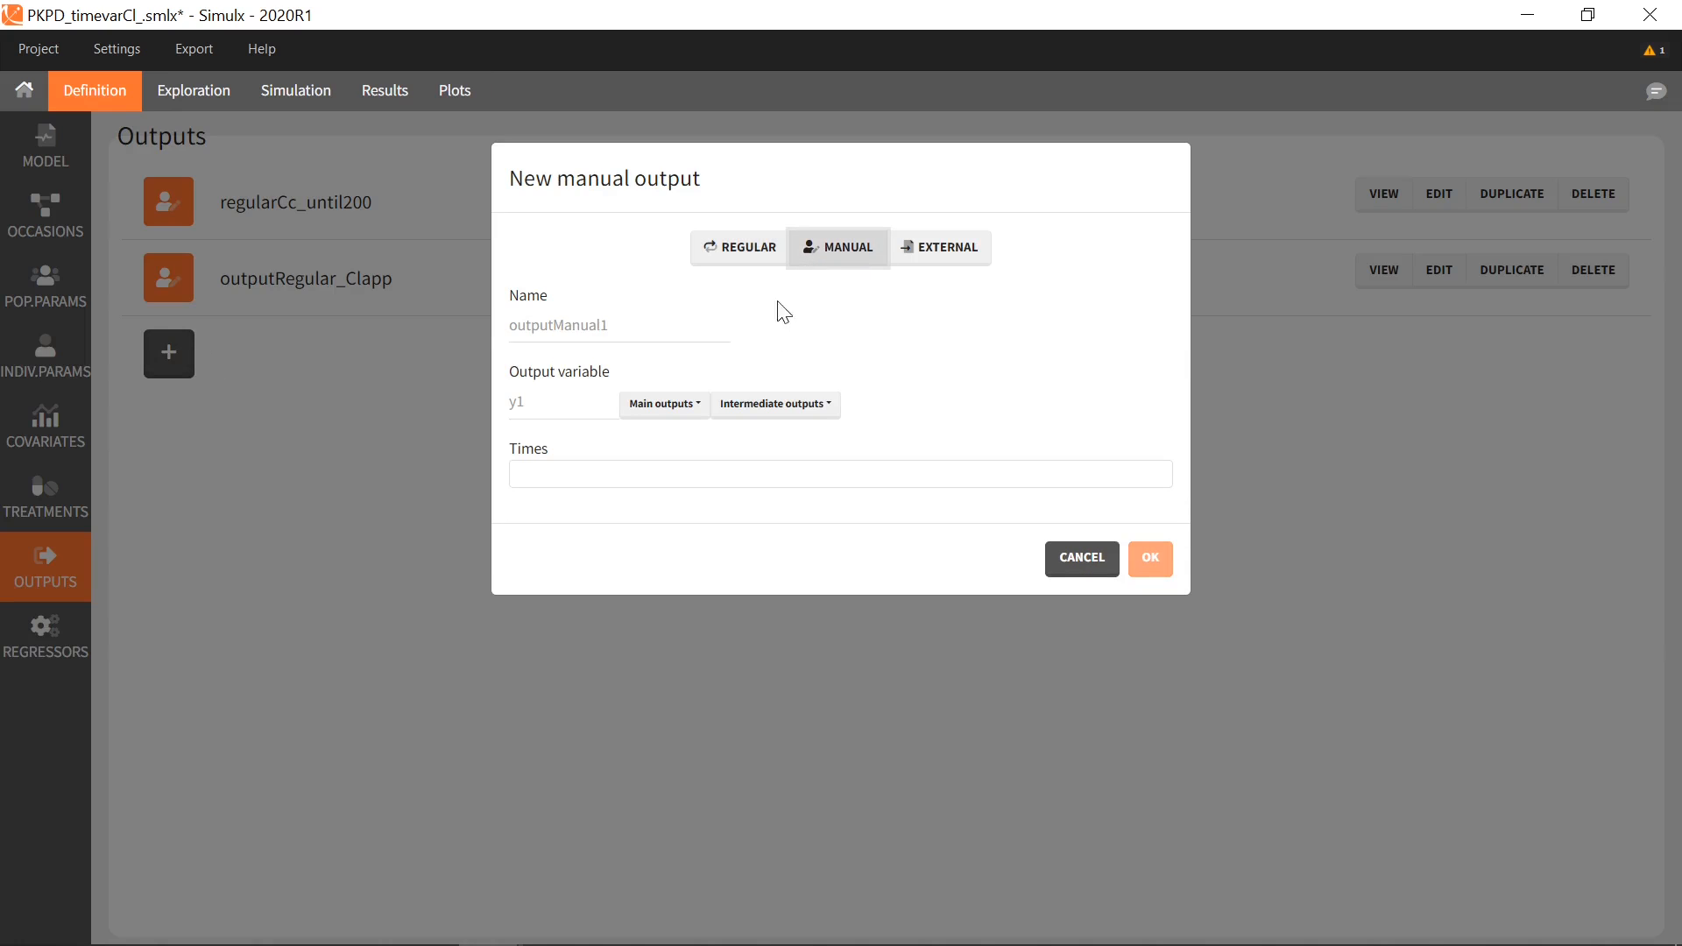
left_click(817, 414)
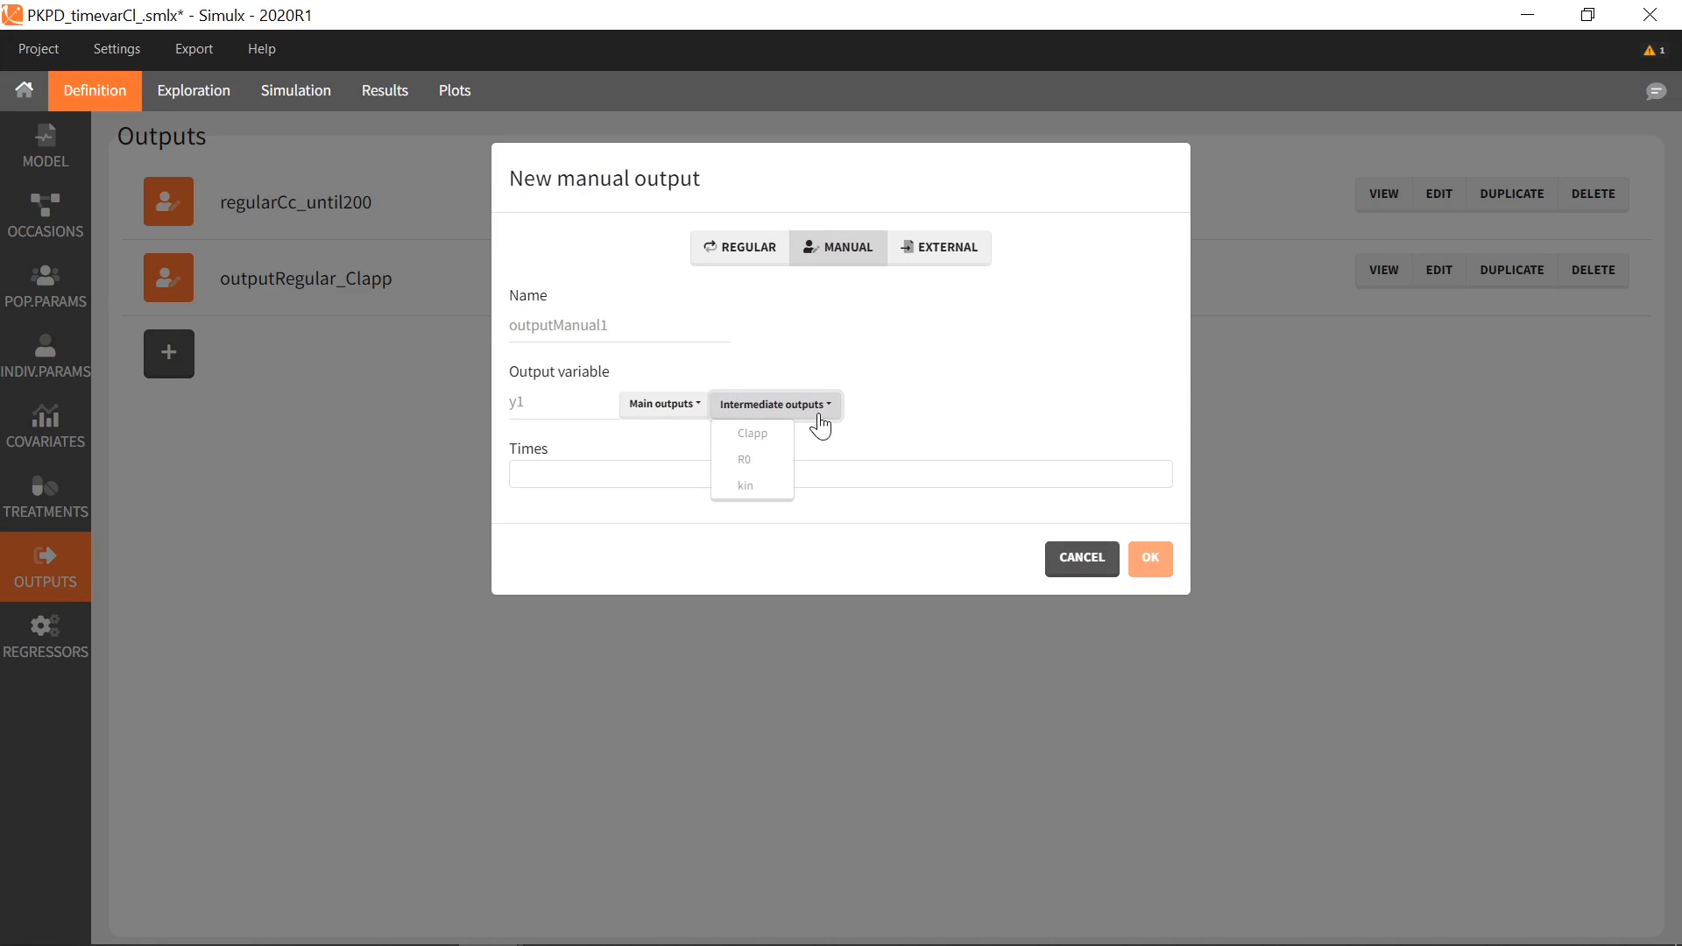
left_click(779, 435)
left_click(522, 474)
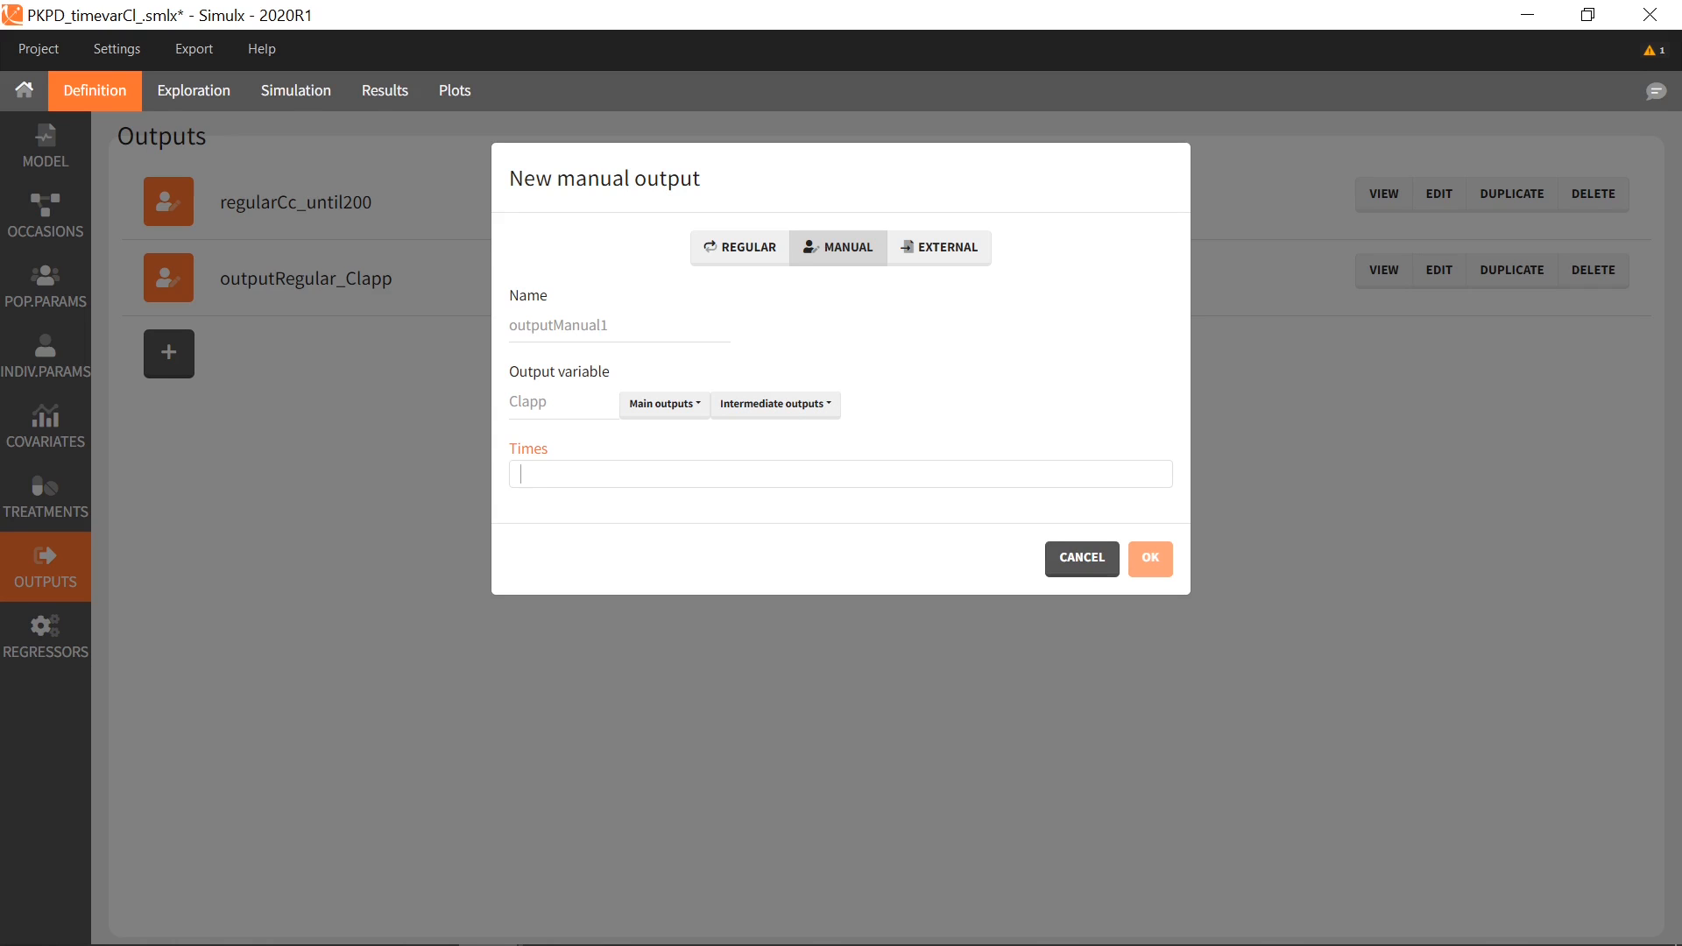
type("2")
key("Return")
type("4")
key("Return")
type("10")
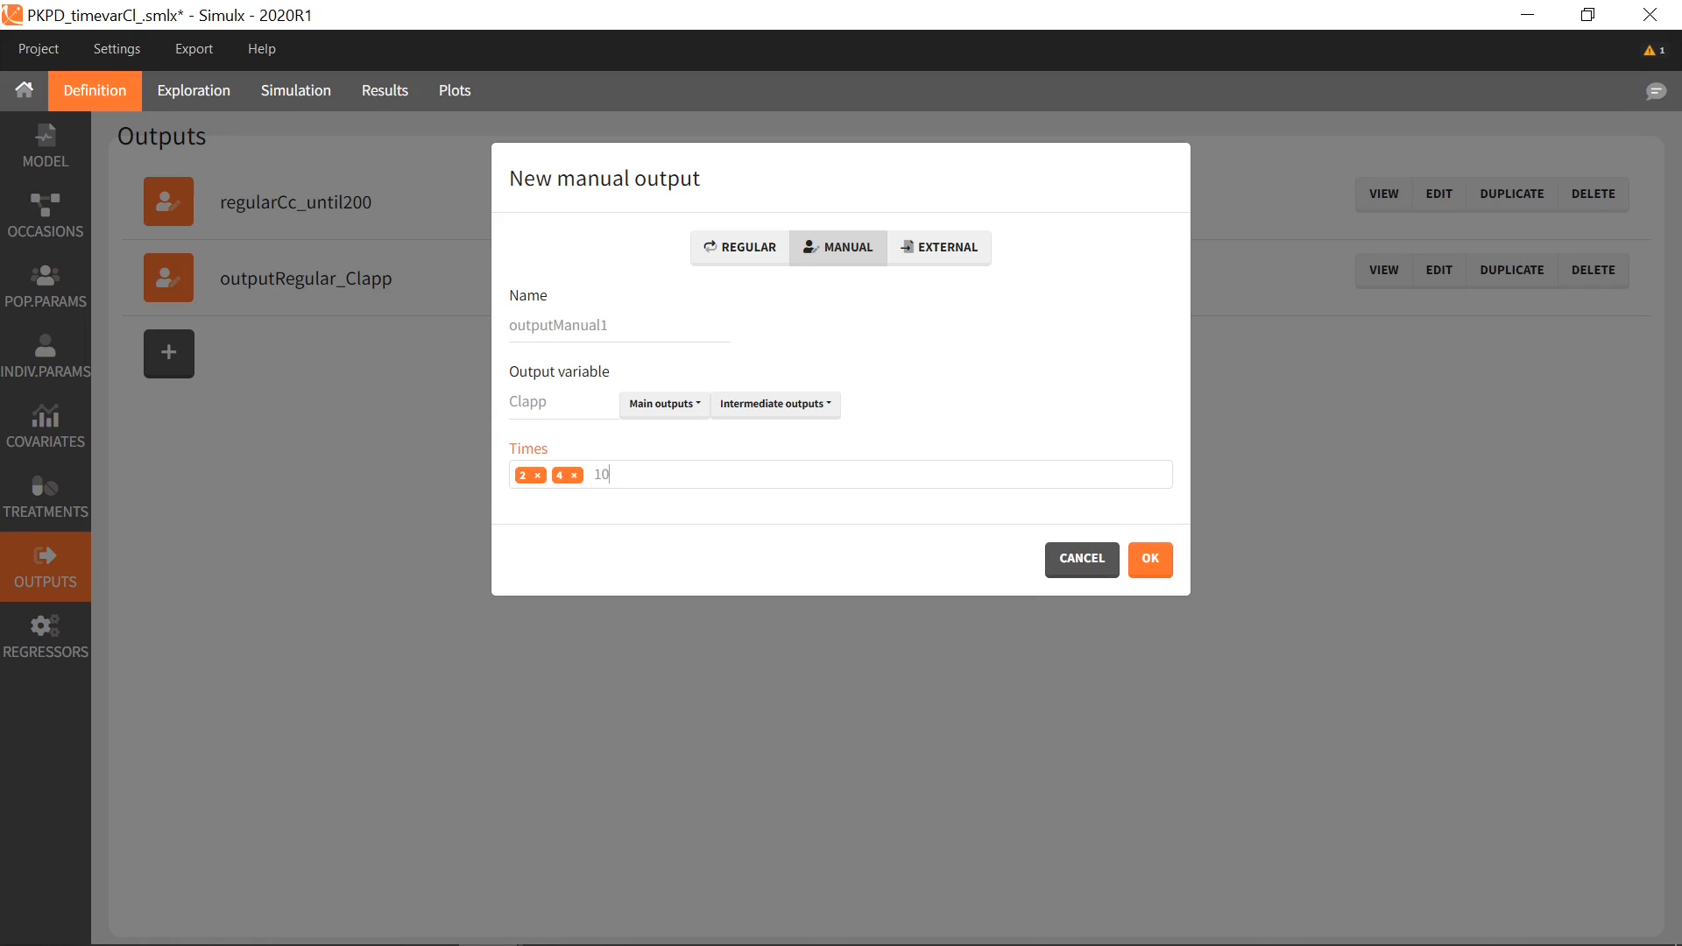
key("Return")
type("20")
key("Return")
Rename the manual output to outputManual_Clapp and save it
double_click(570, 325)
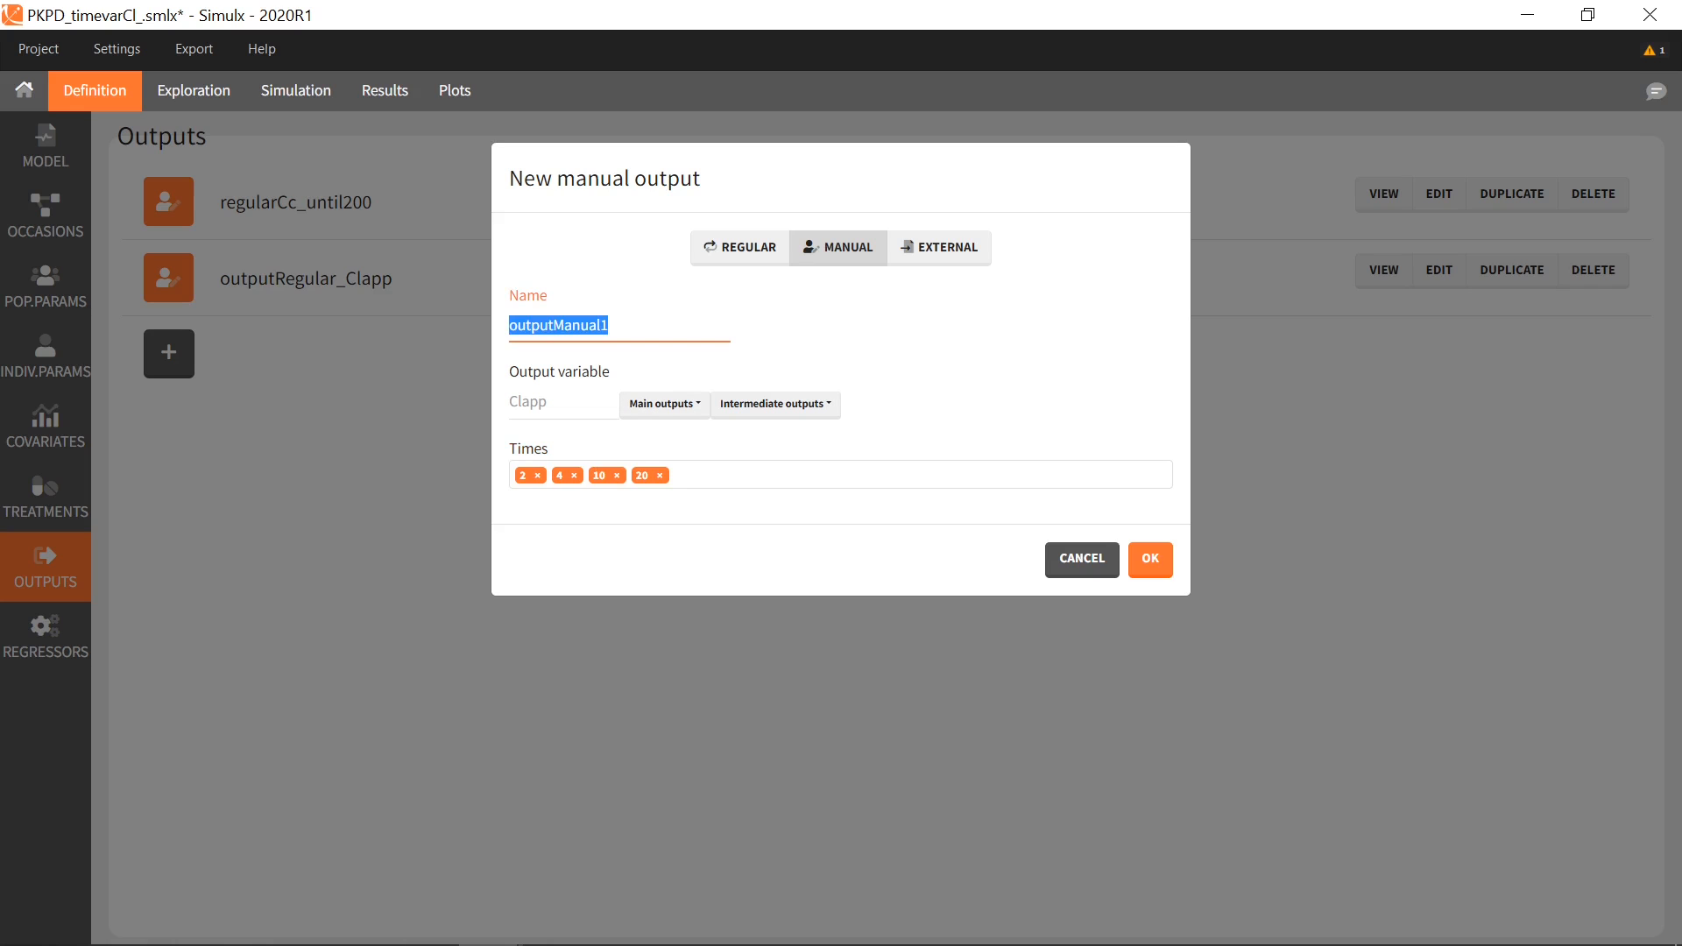
key("End")
key("BackSpace")
type("_Clapp")
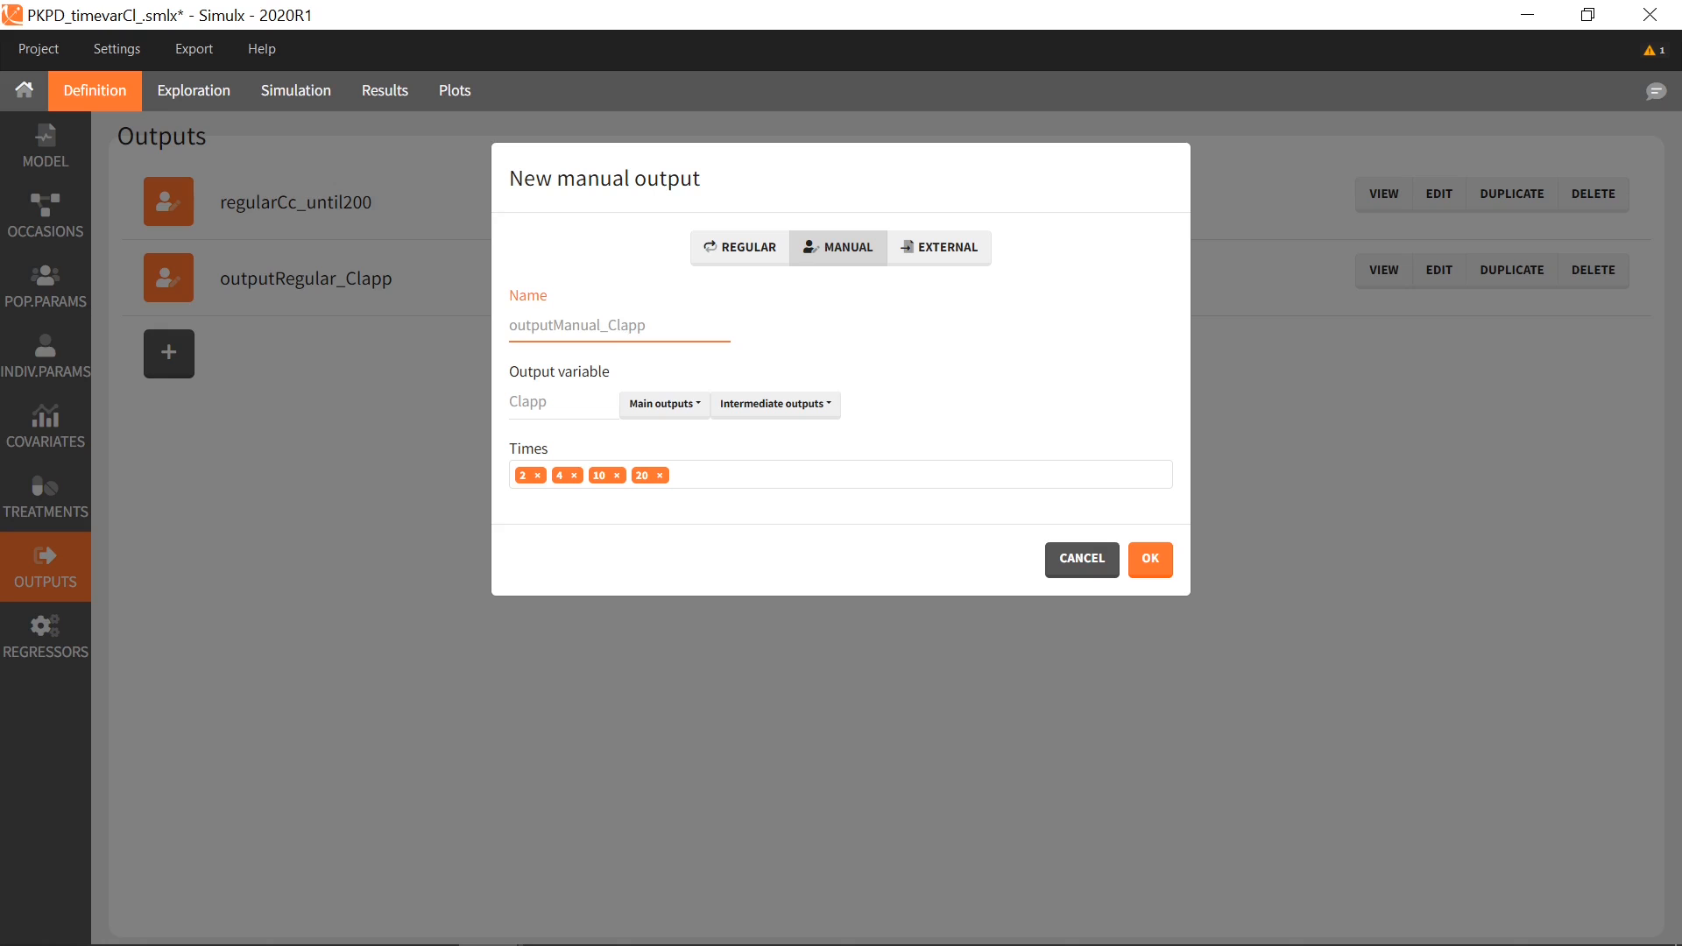
left_click(1149, 559)
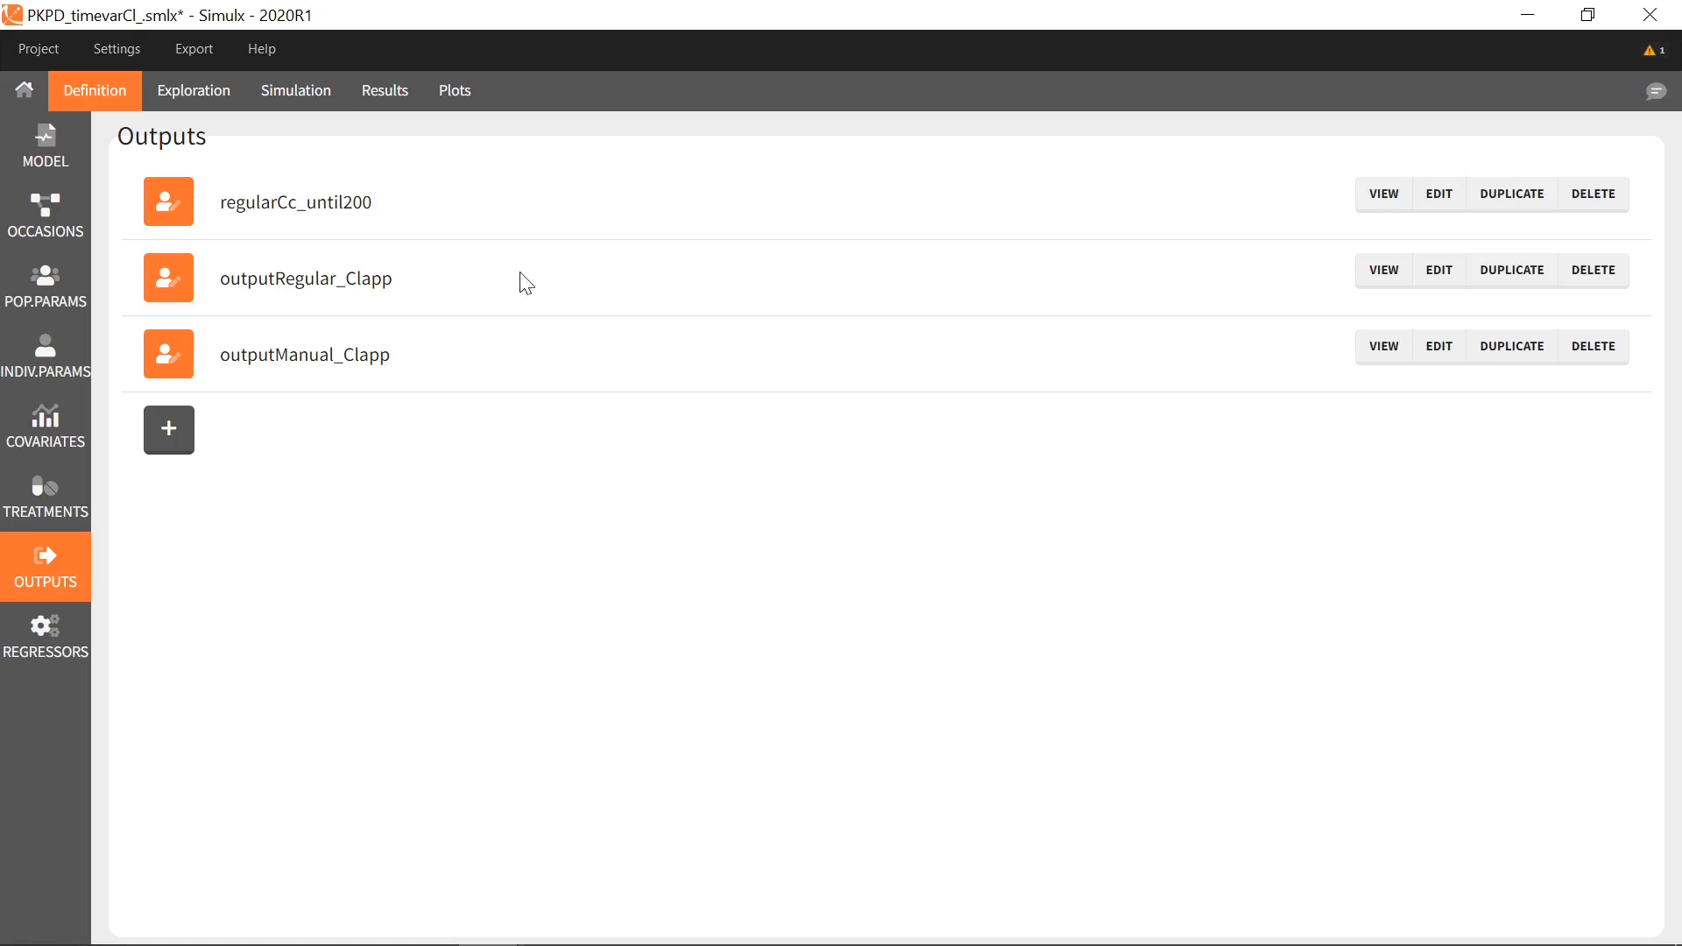
left_click(324, 103)
Add outputManual_Clapp to the simulation outputs and run the simulation
left_click(852, 836)
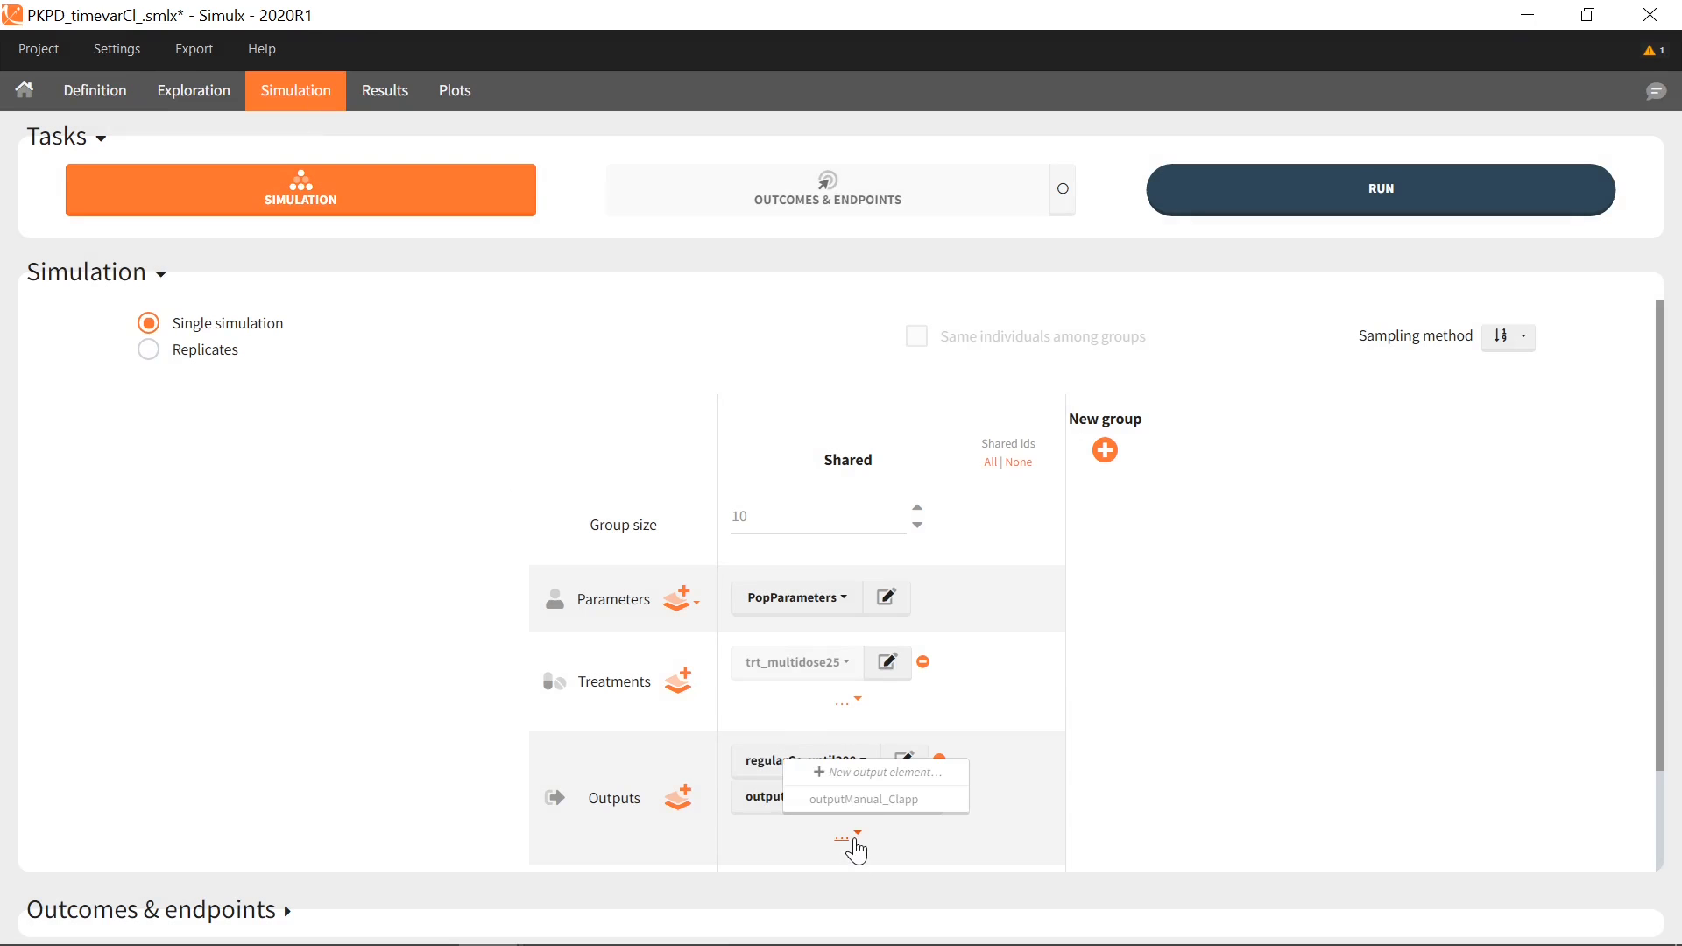
left_click(873, 800)
left_click(375, 200)
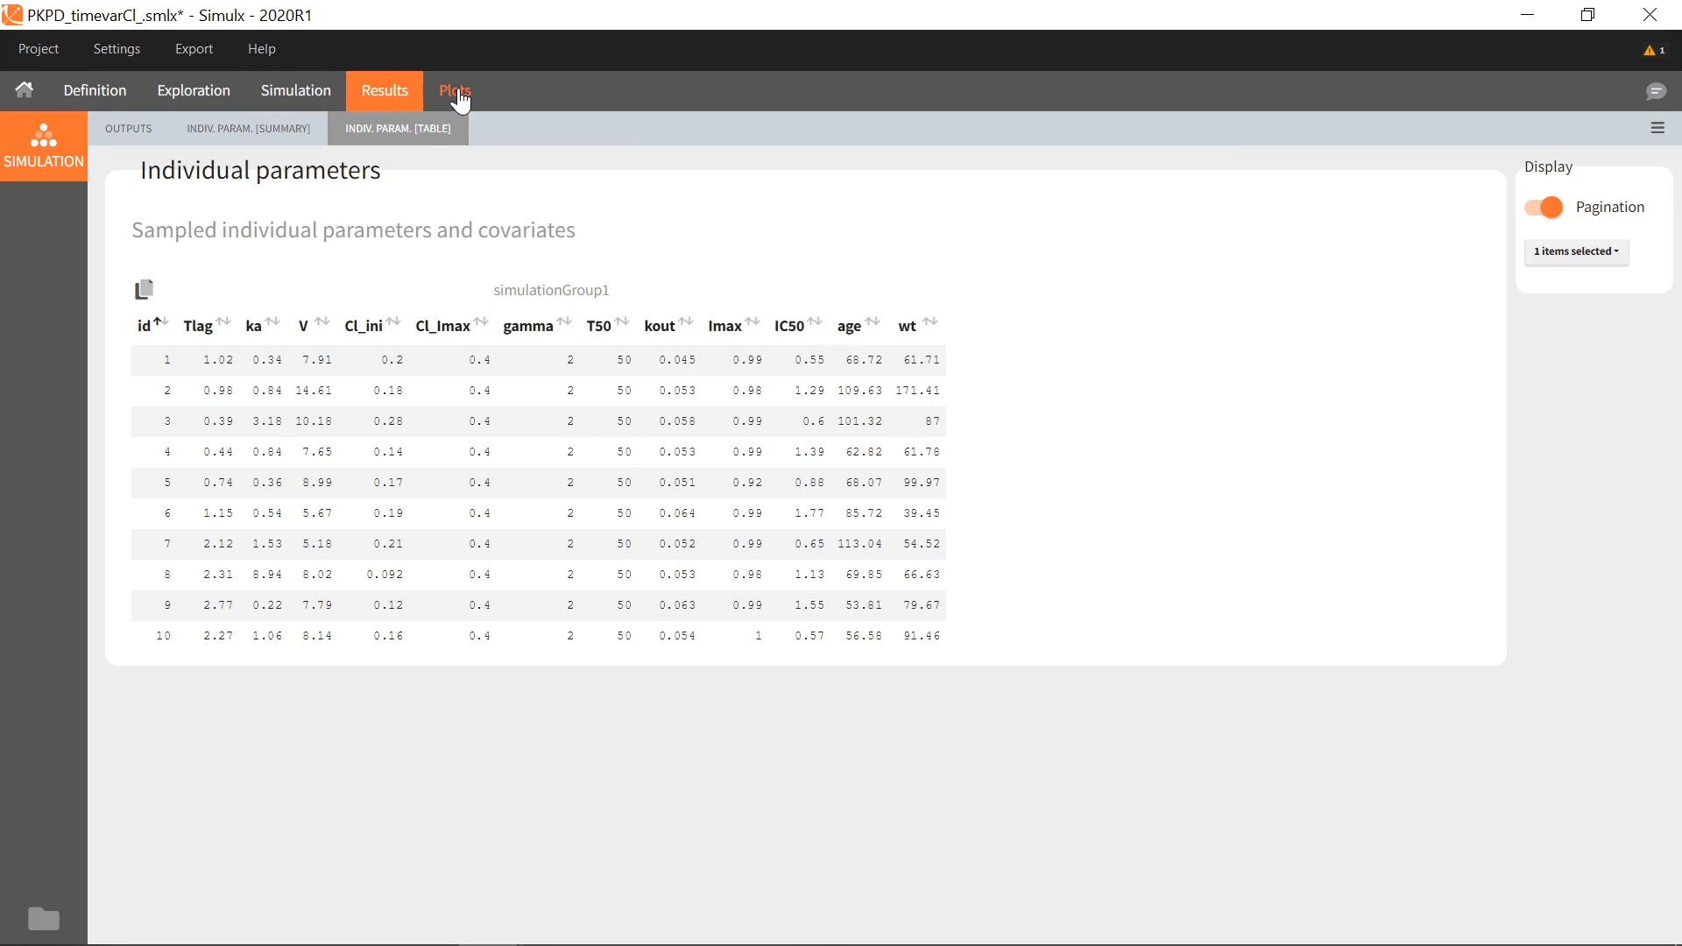
Plot the individual Clapp curves with Dots on, then bring up times_study.csv in Notepad
left_click(457, 93)
left_click(155, 377)
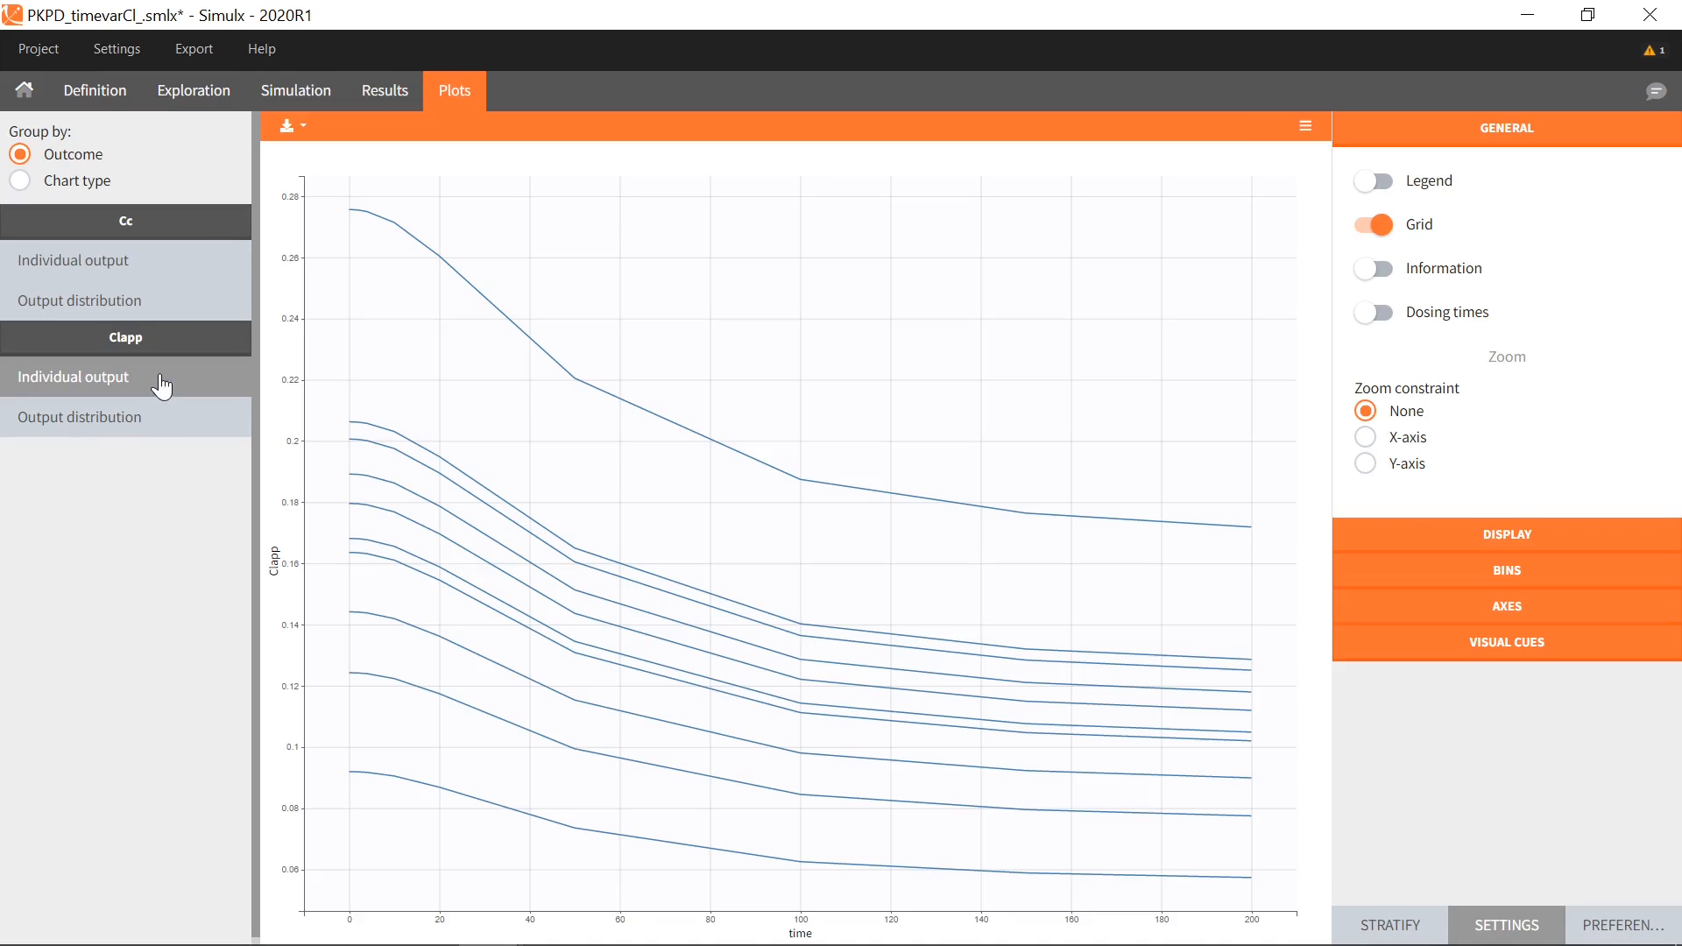
left_click(1432, 539)
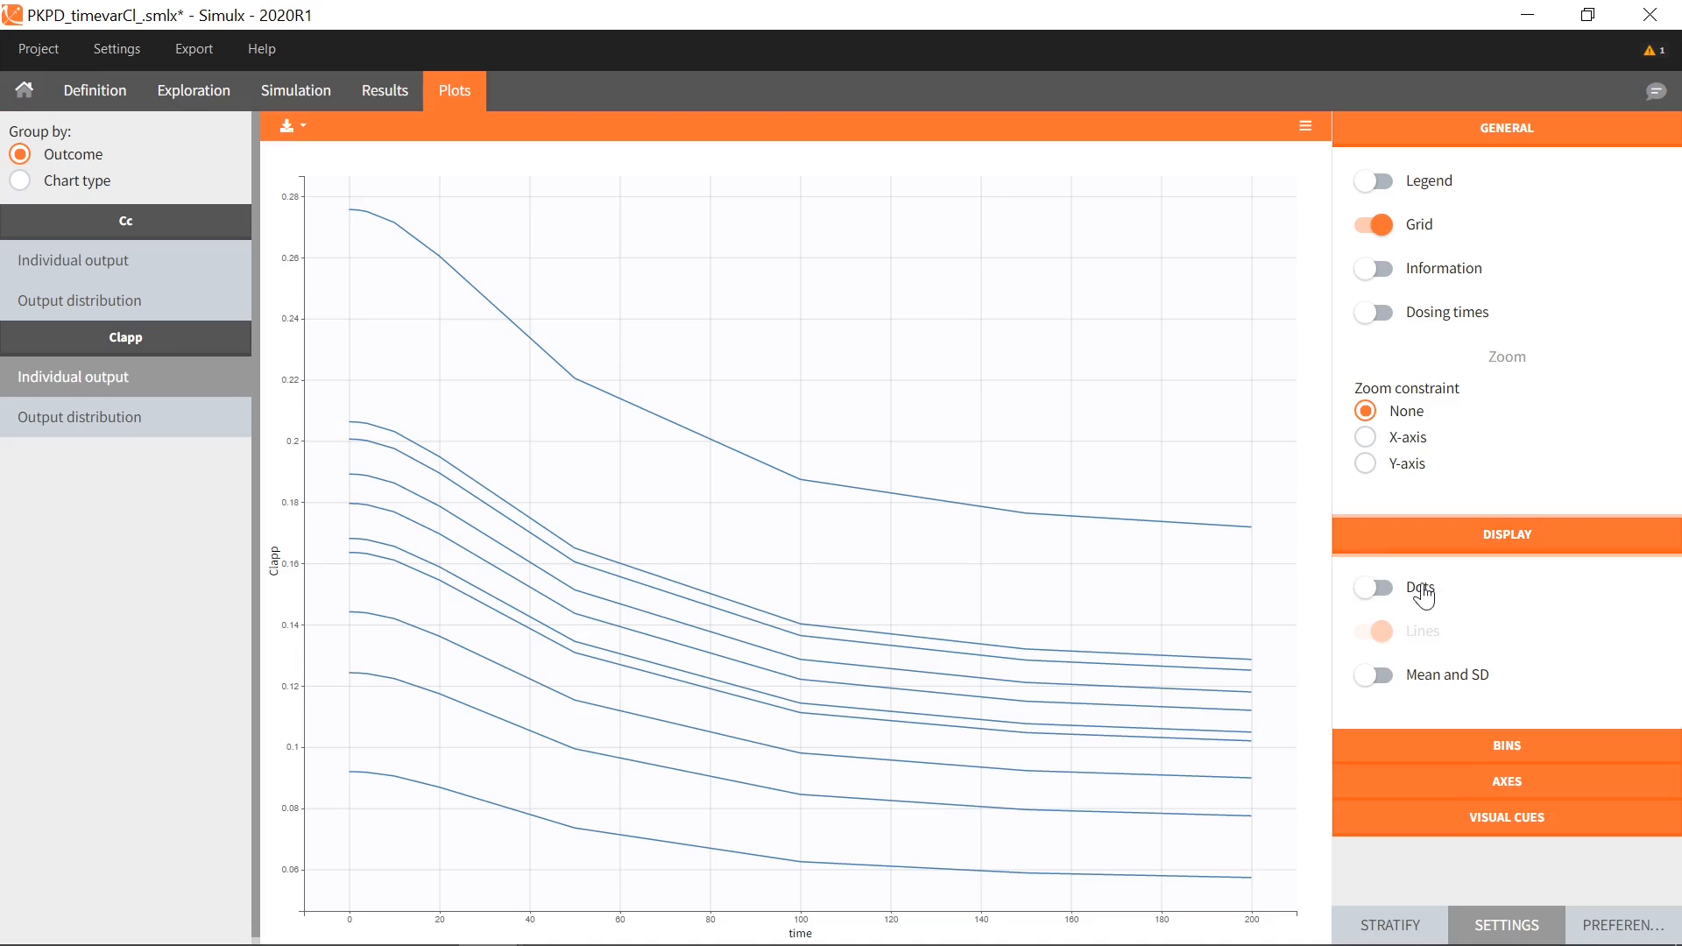
left_click(1415, 596)
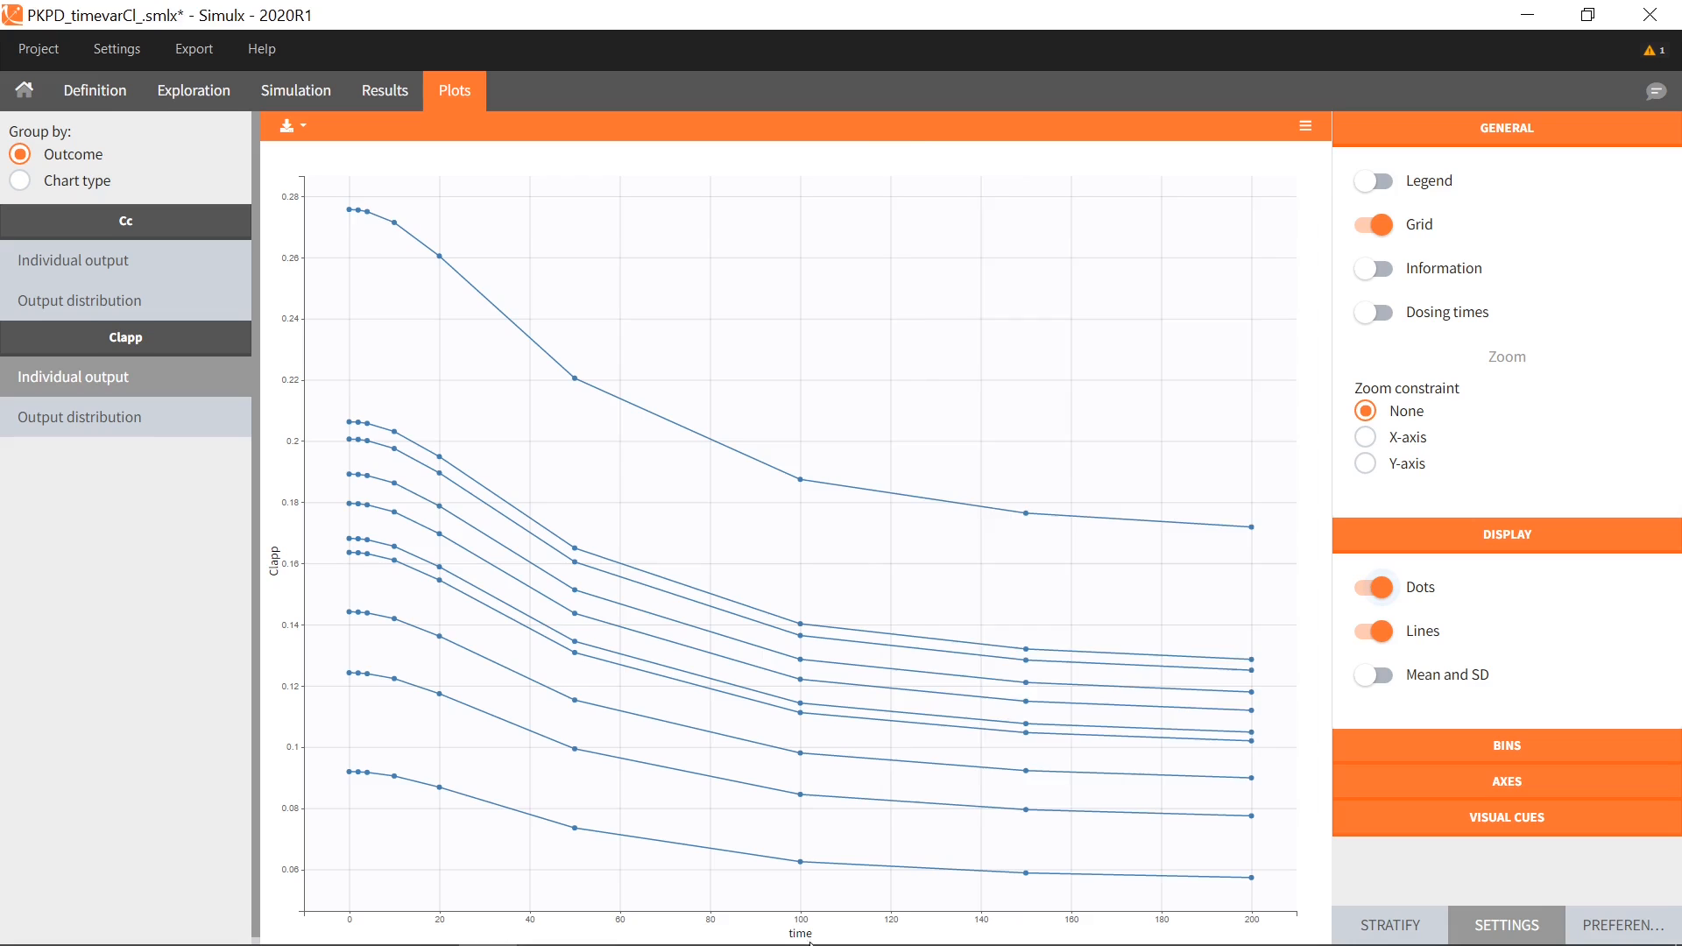
left_click(884, 945)
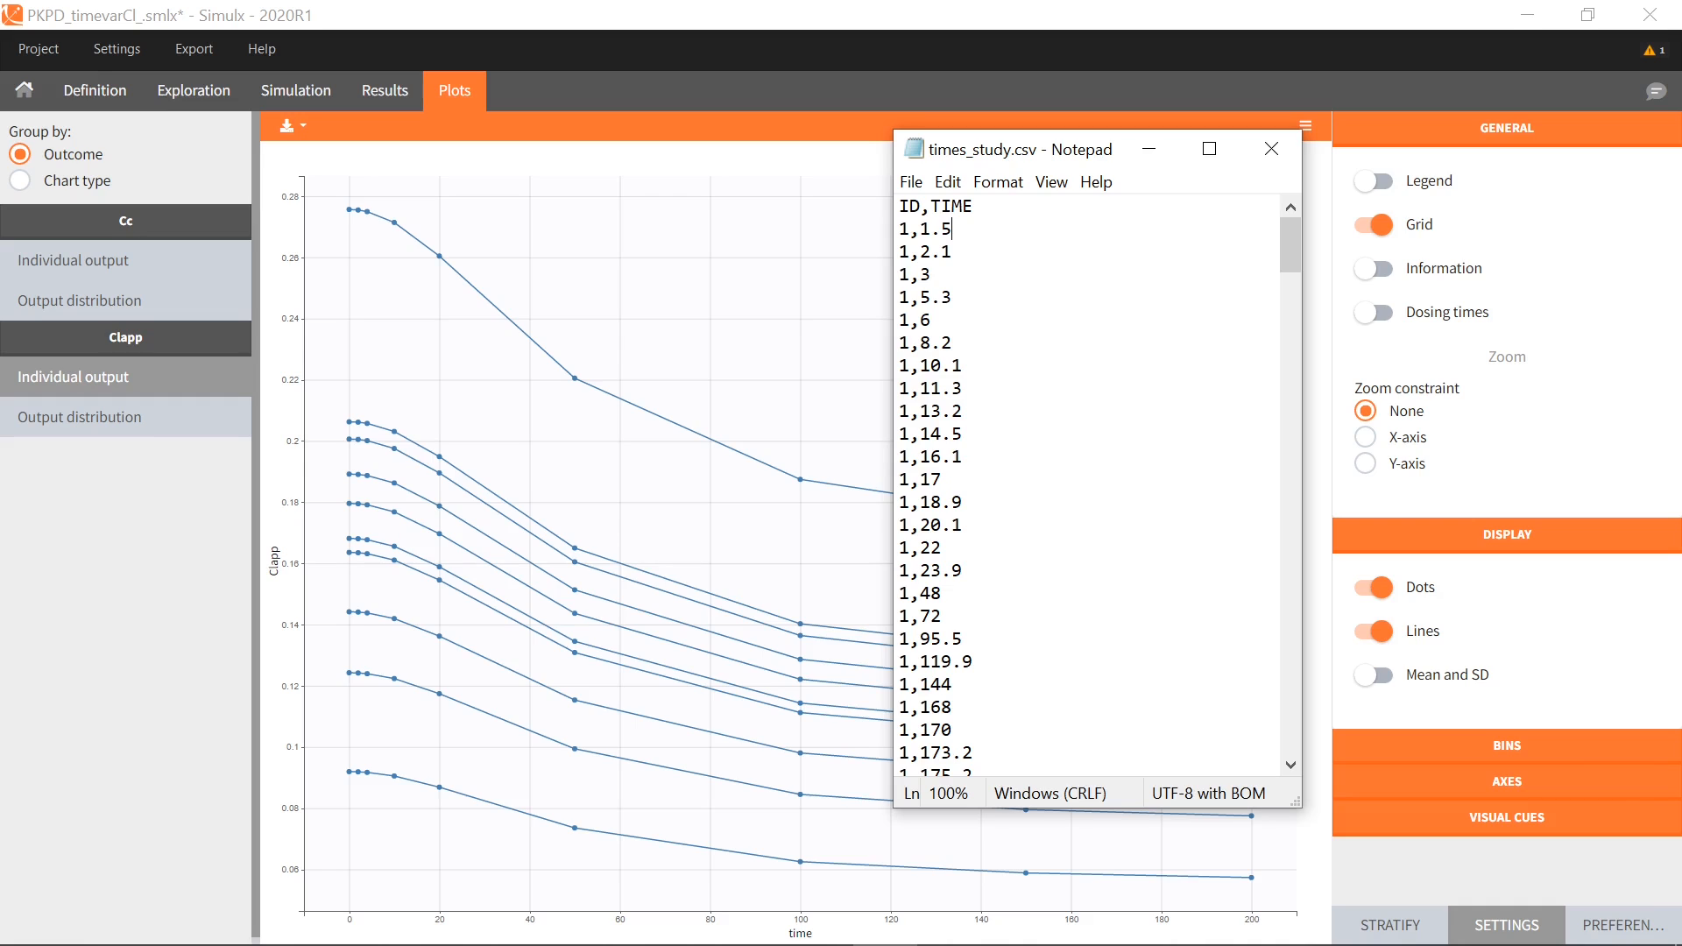
Create an external y1 output named outputExternal_y1, with times from fow_outputs/times_study.csv
left_click(95, 90)
left_click(175, 449)
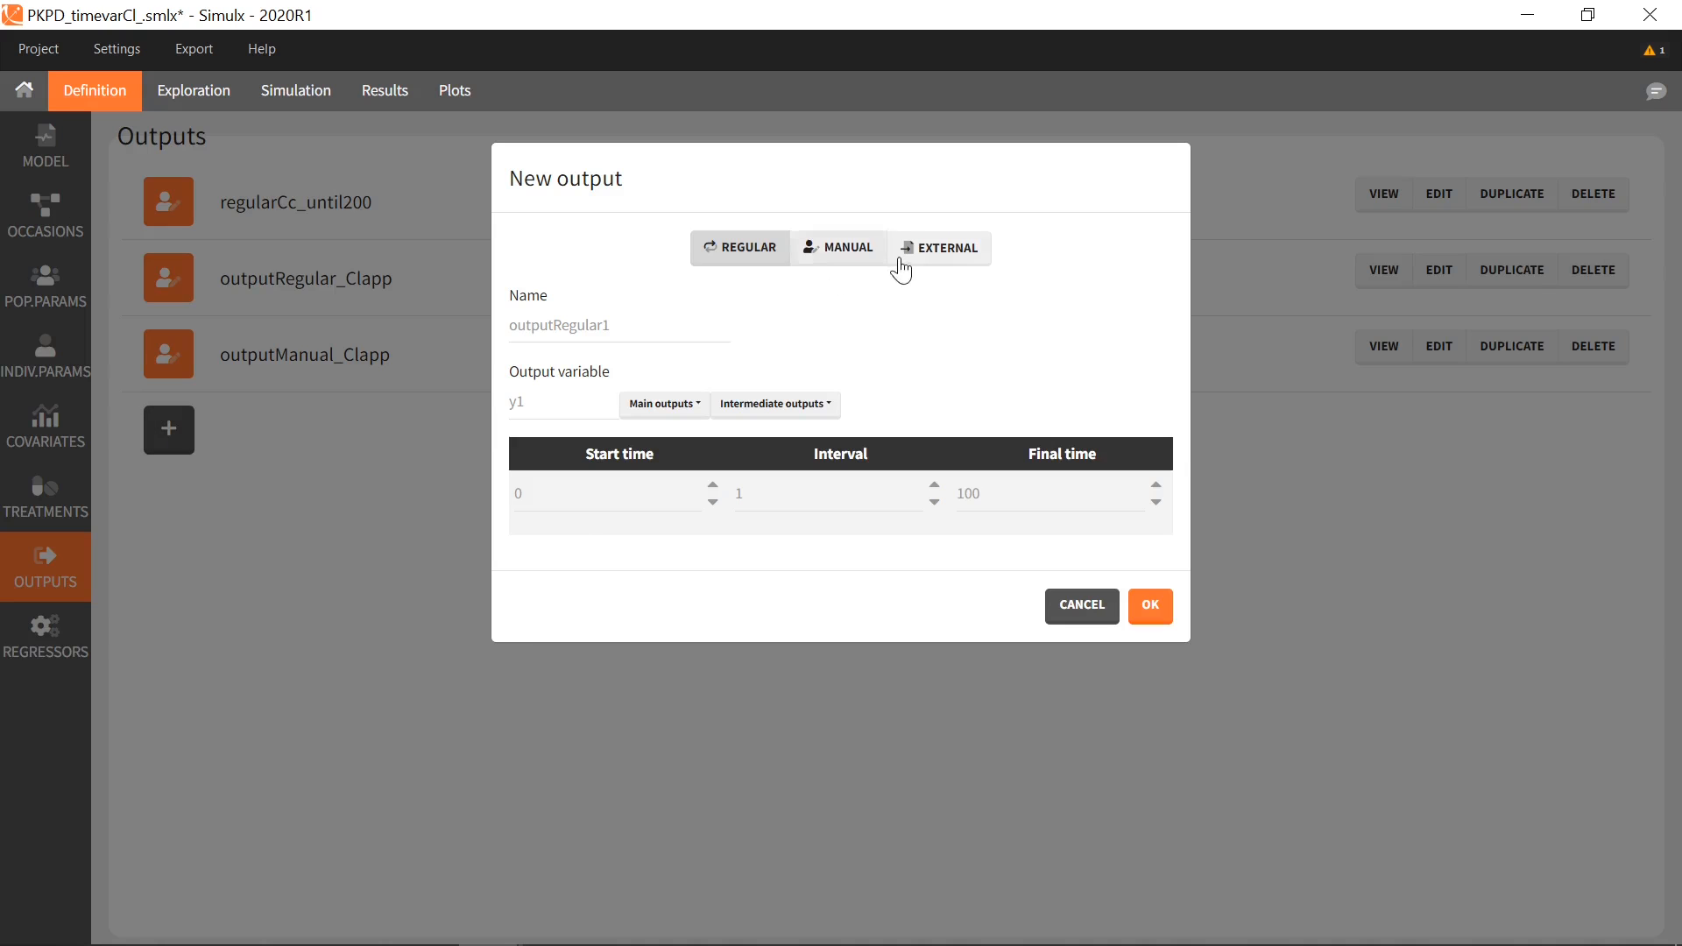
left_click(939, 248)
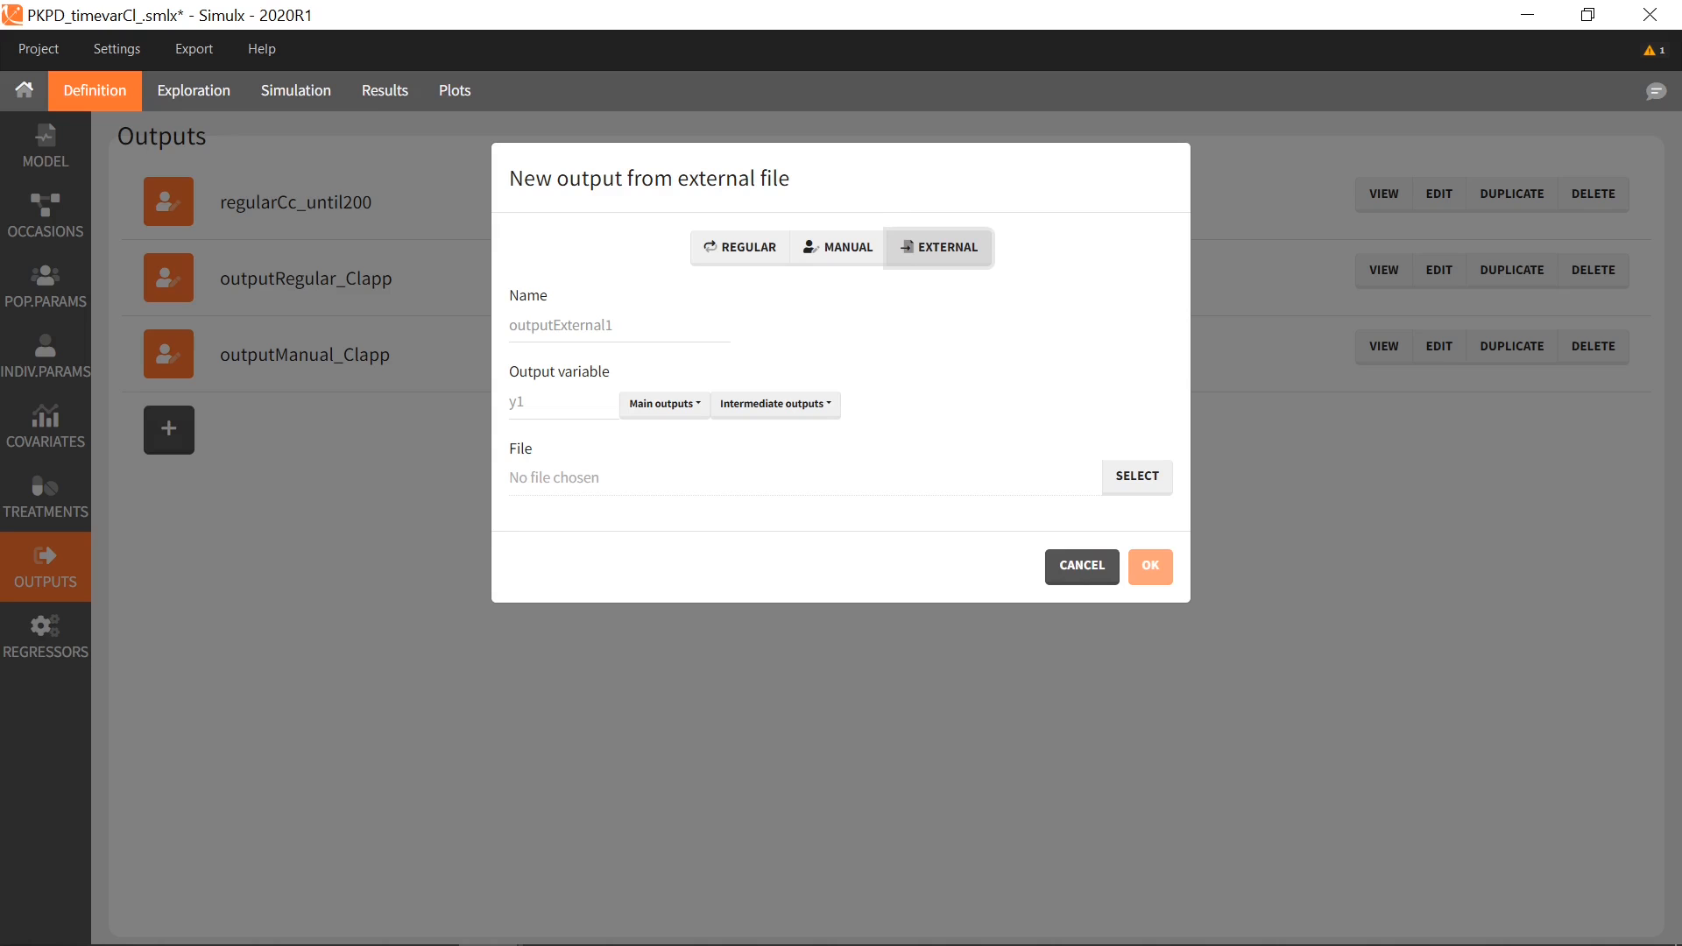
left_click(891, 490)
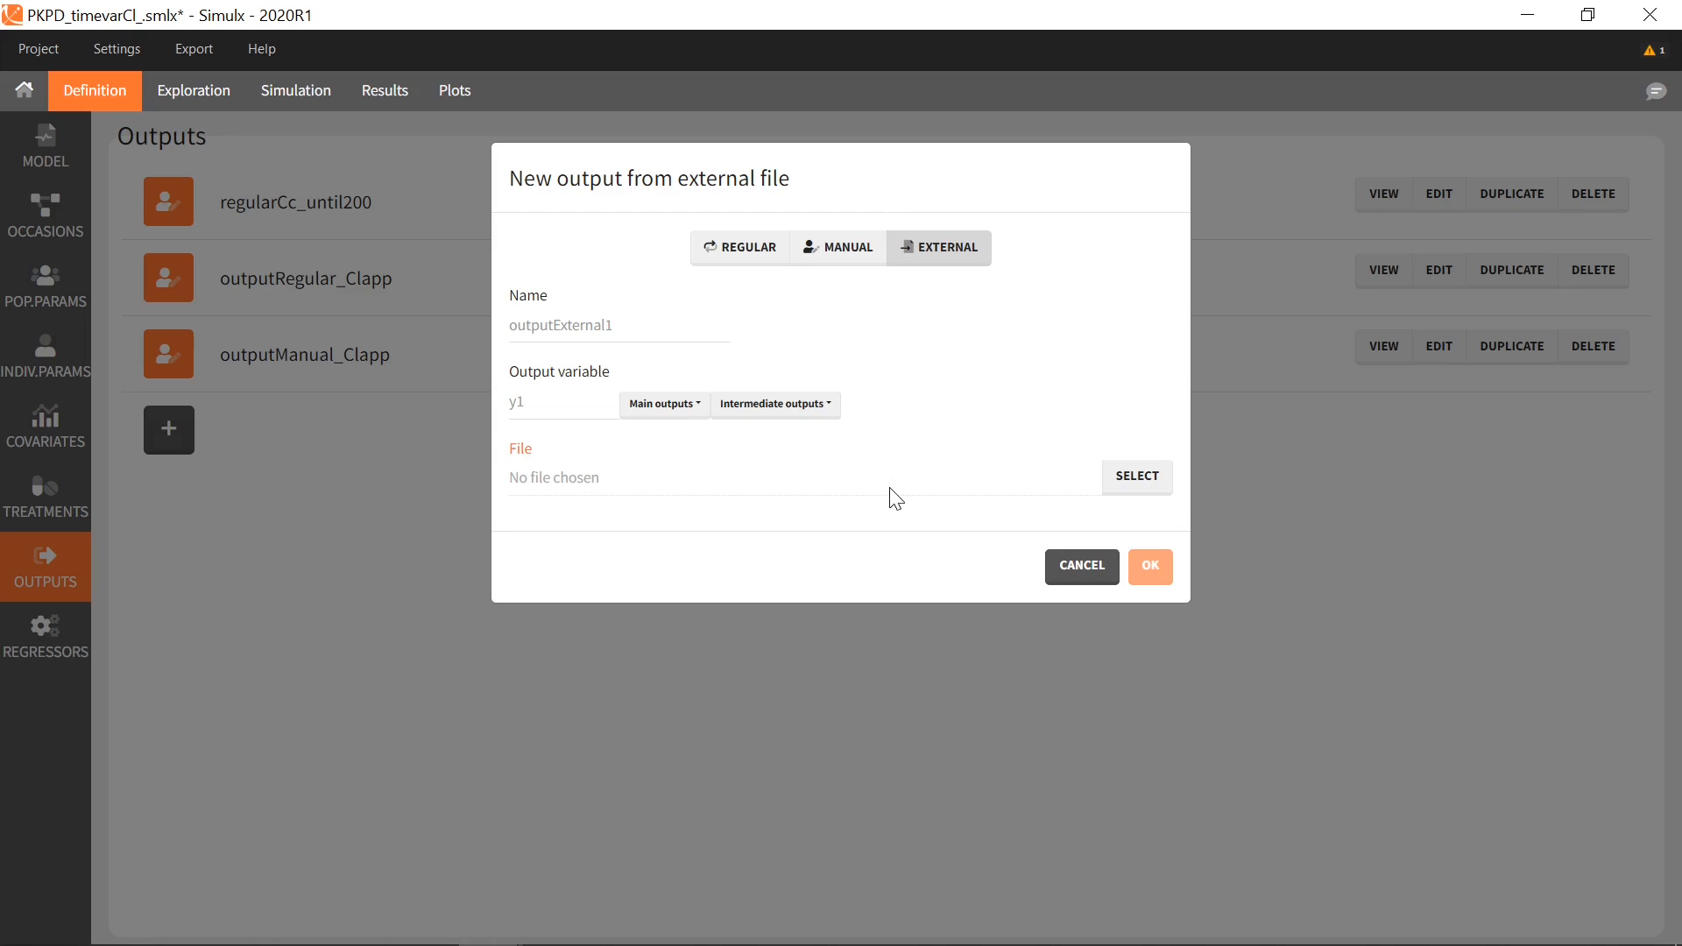
left_click(1137, 484)
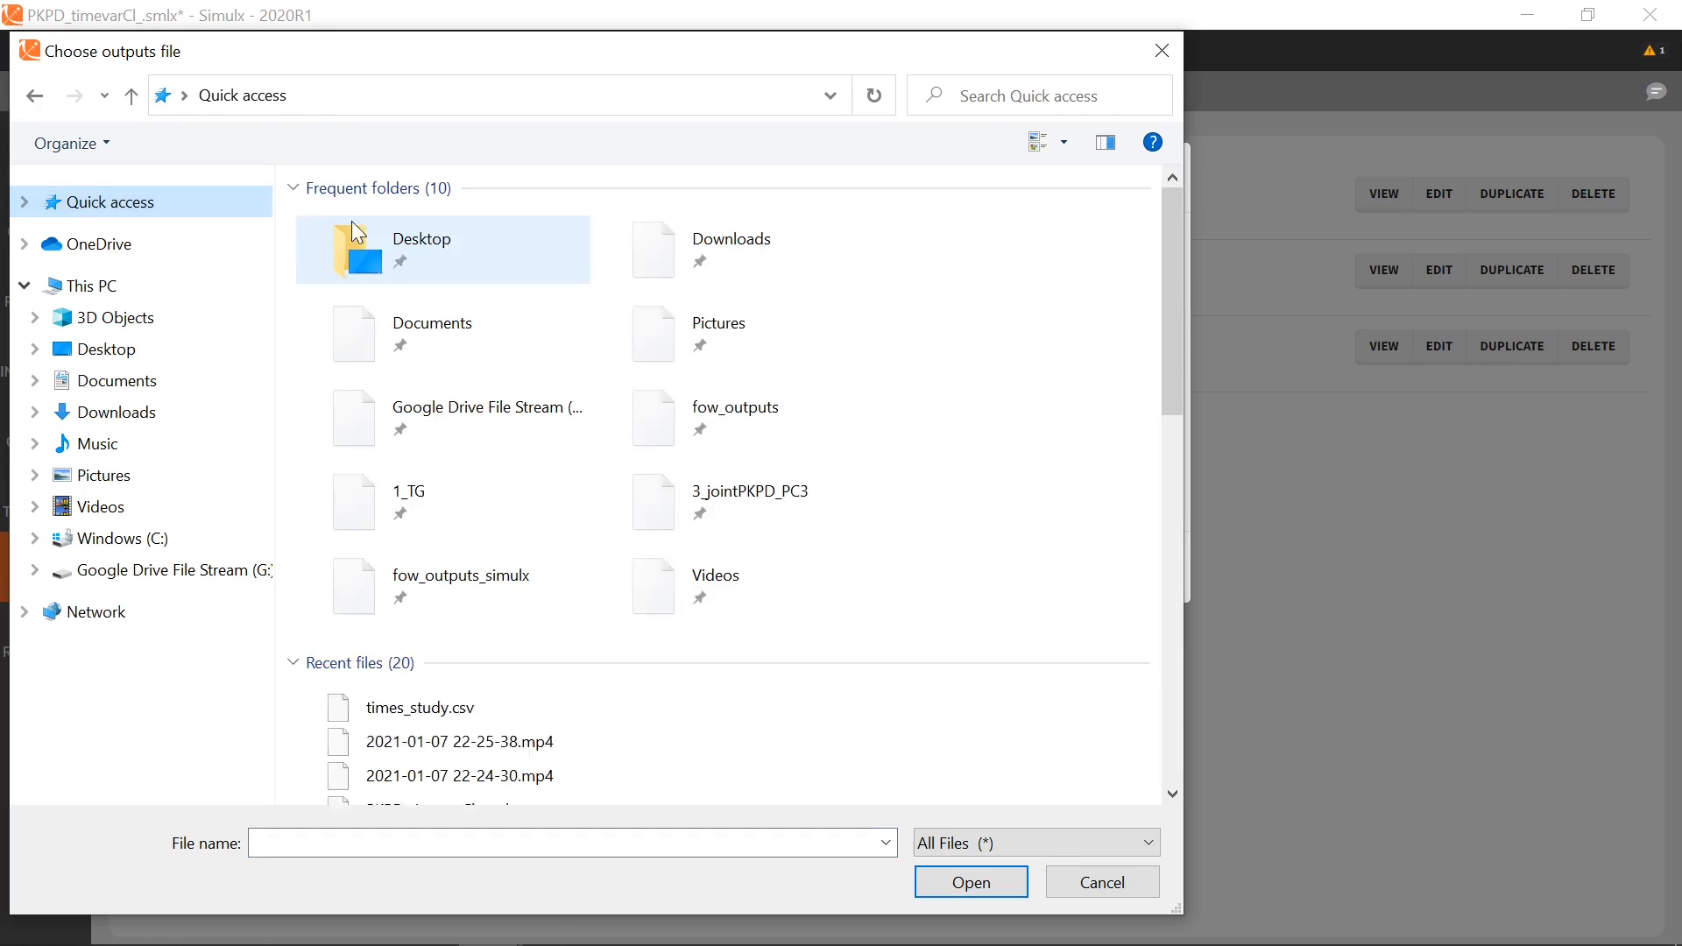
double_click(770, 412)
double_click(430, 217)
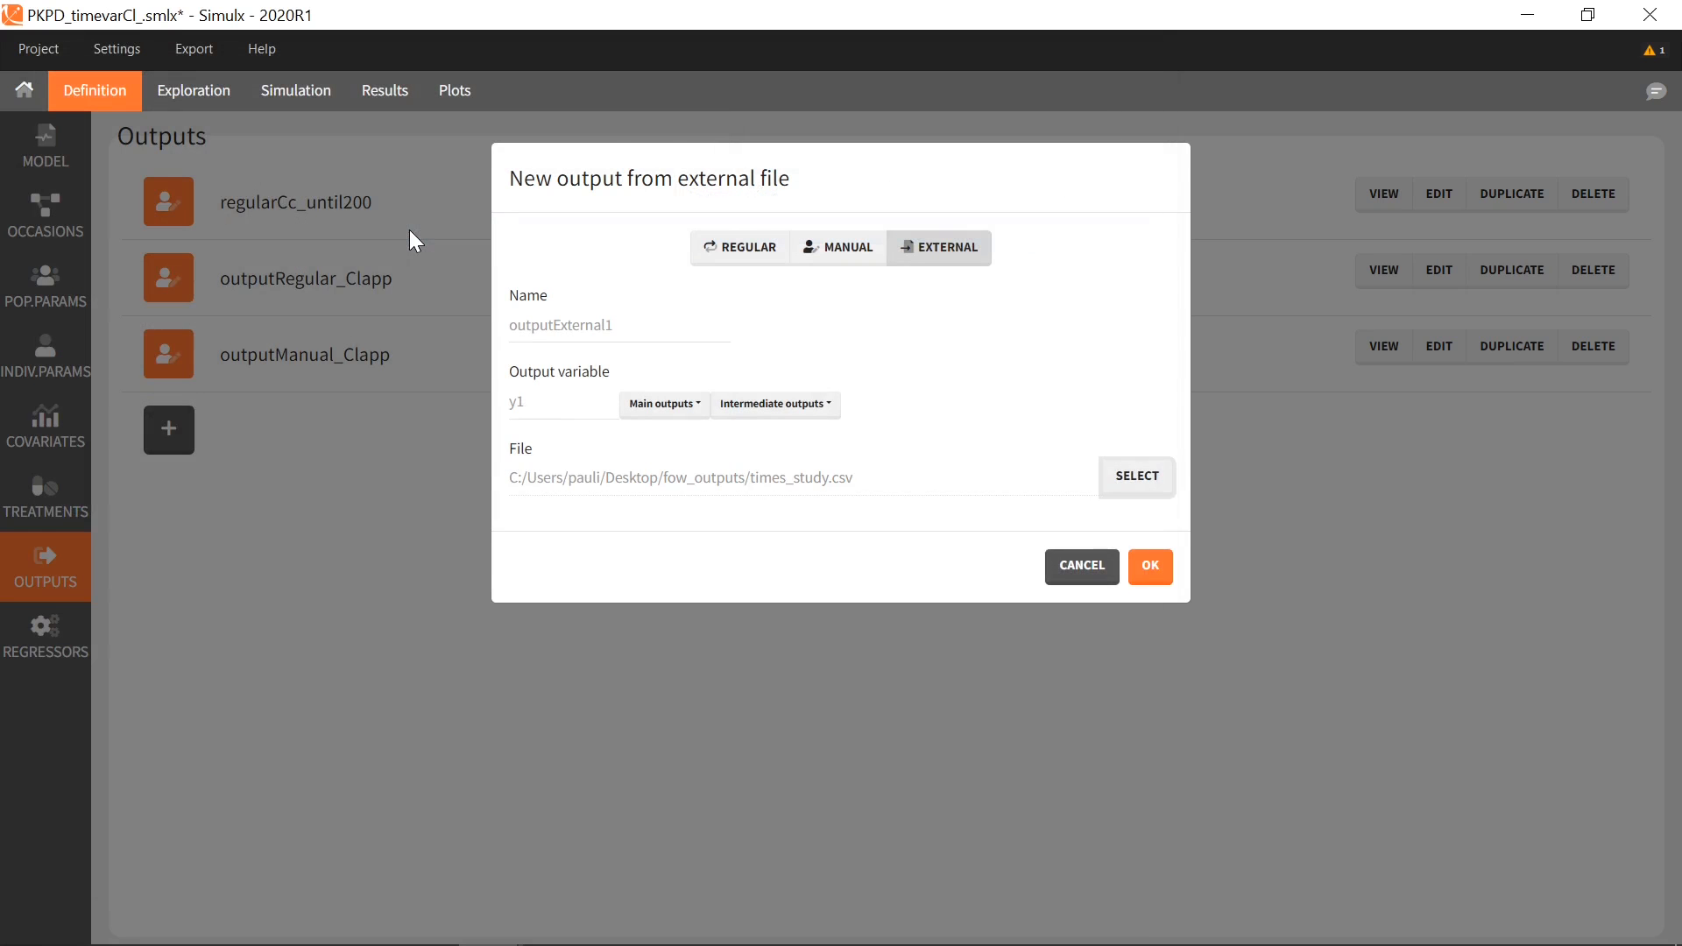
left_click(615, 325)
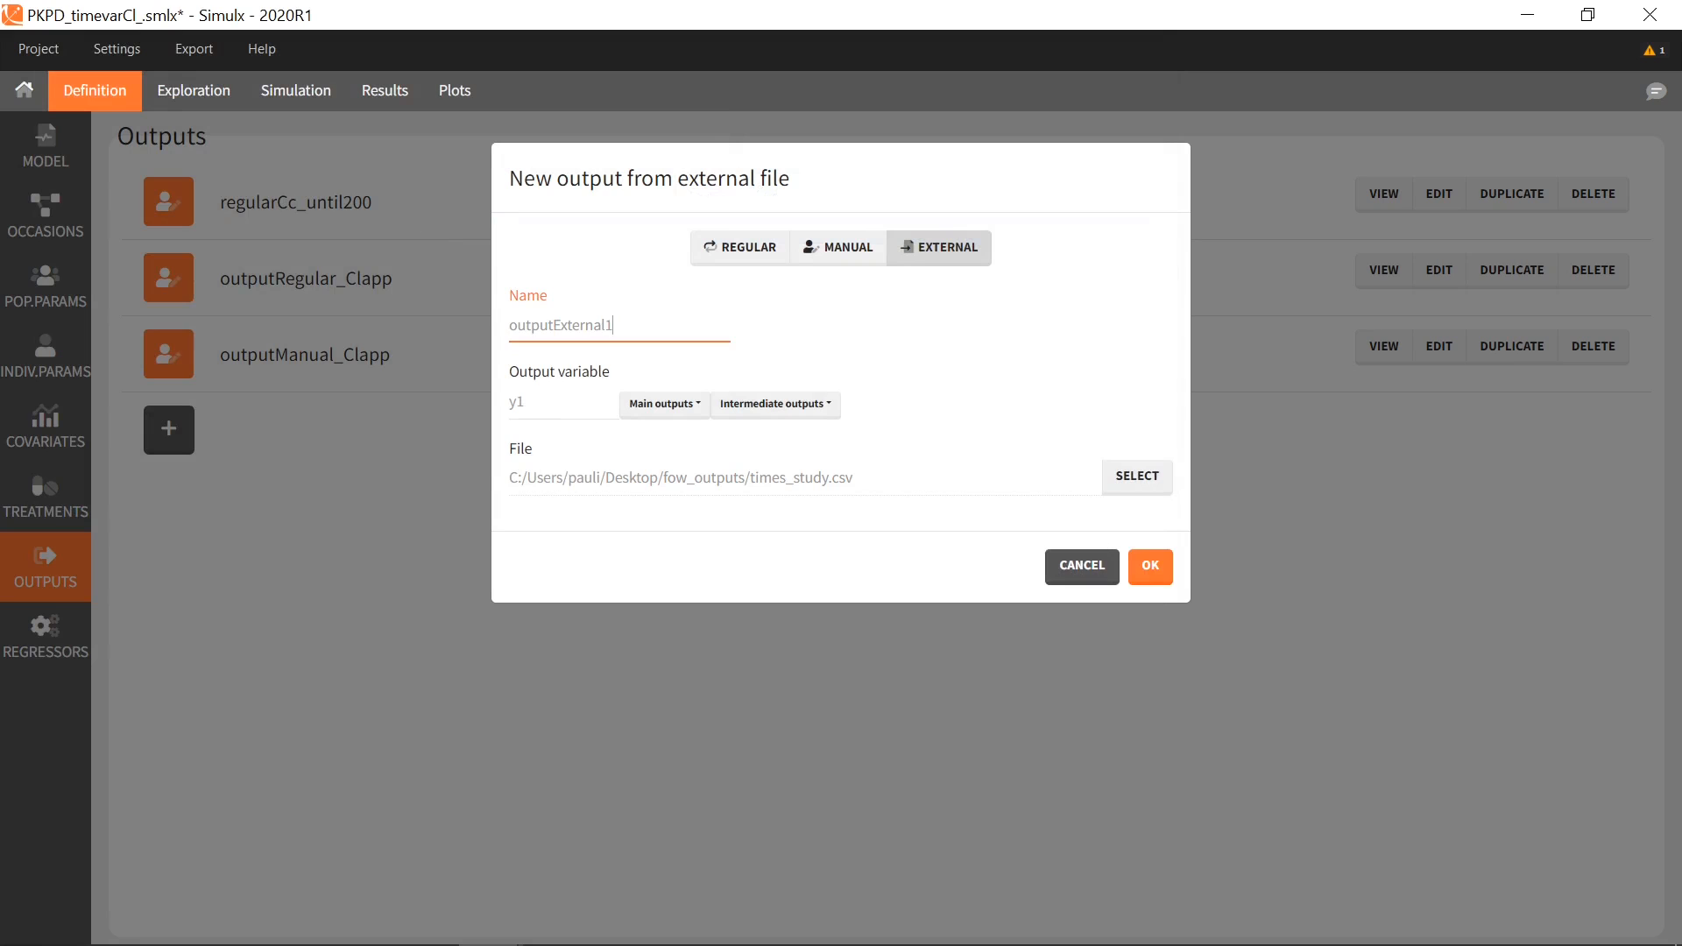
key("BackSpace")
type("_y1")
left_click(1152, 568)
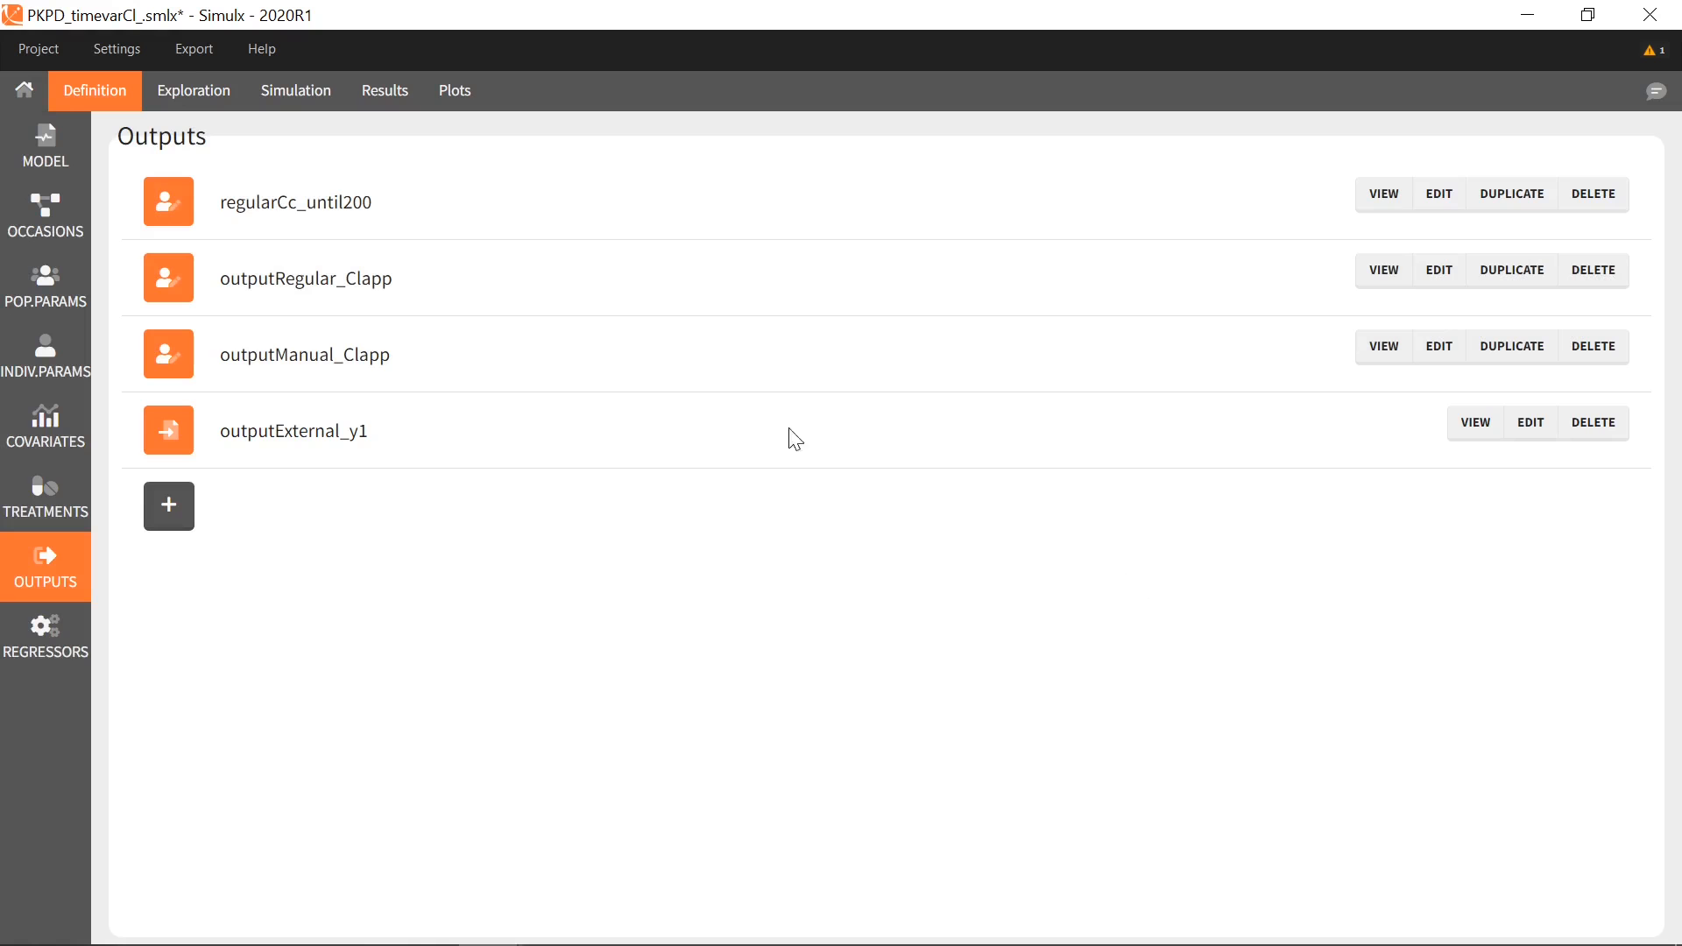
left_click(281, 98)
Add outputExternal_y1 to the simulation outputs and run the simulation
left_click(856, 872)
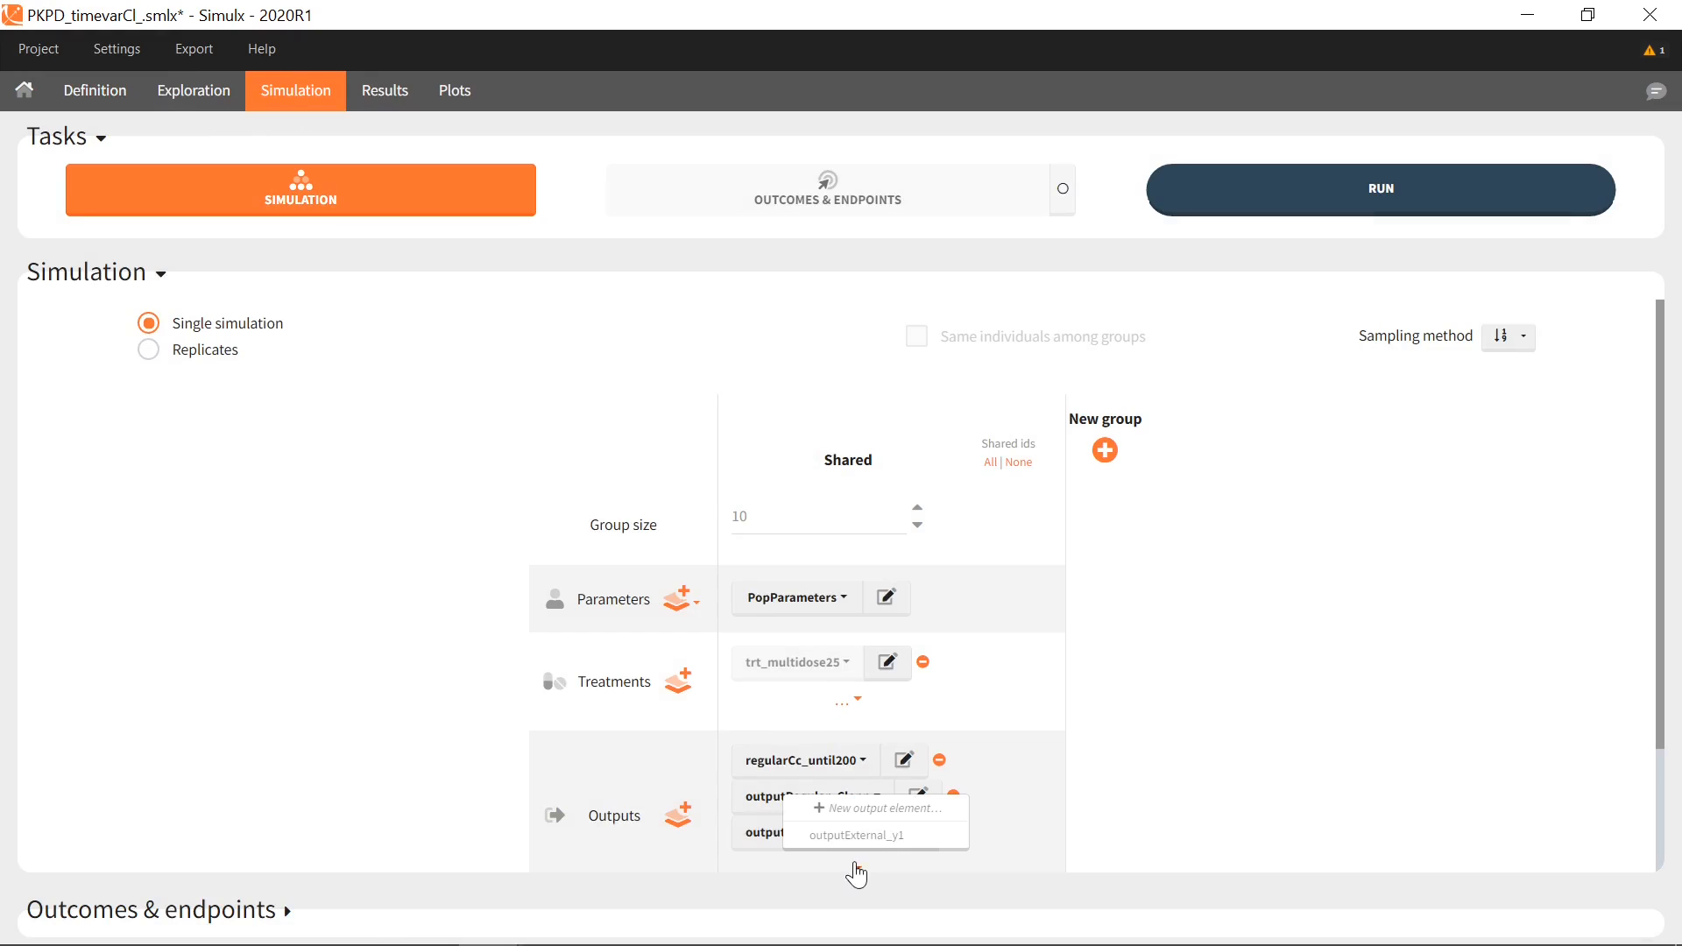
left_click(881, 838)
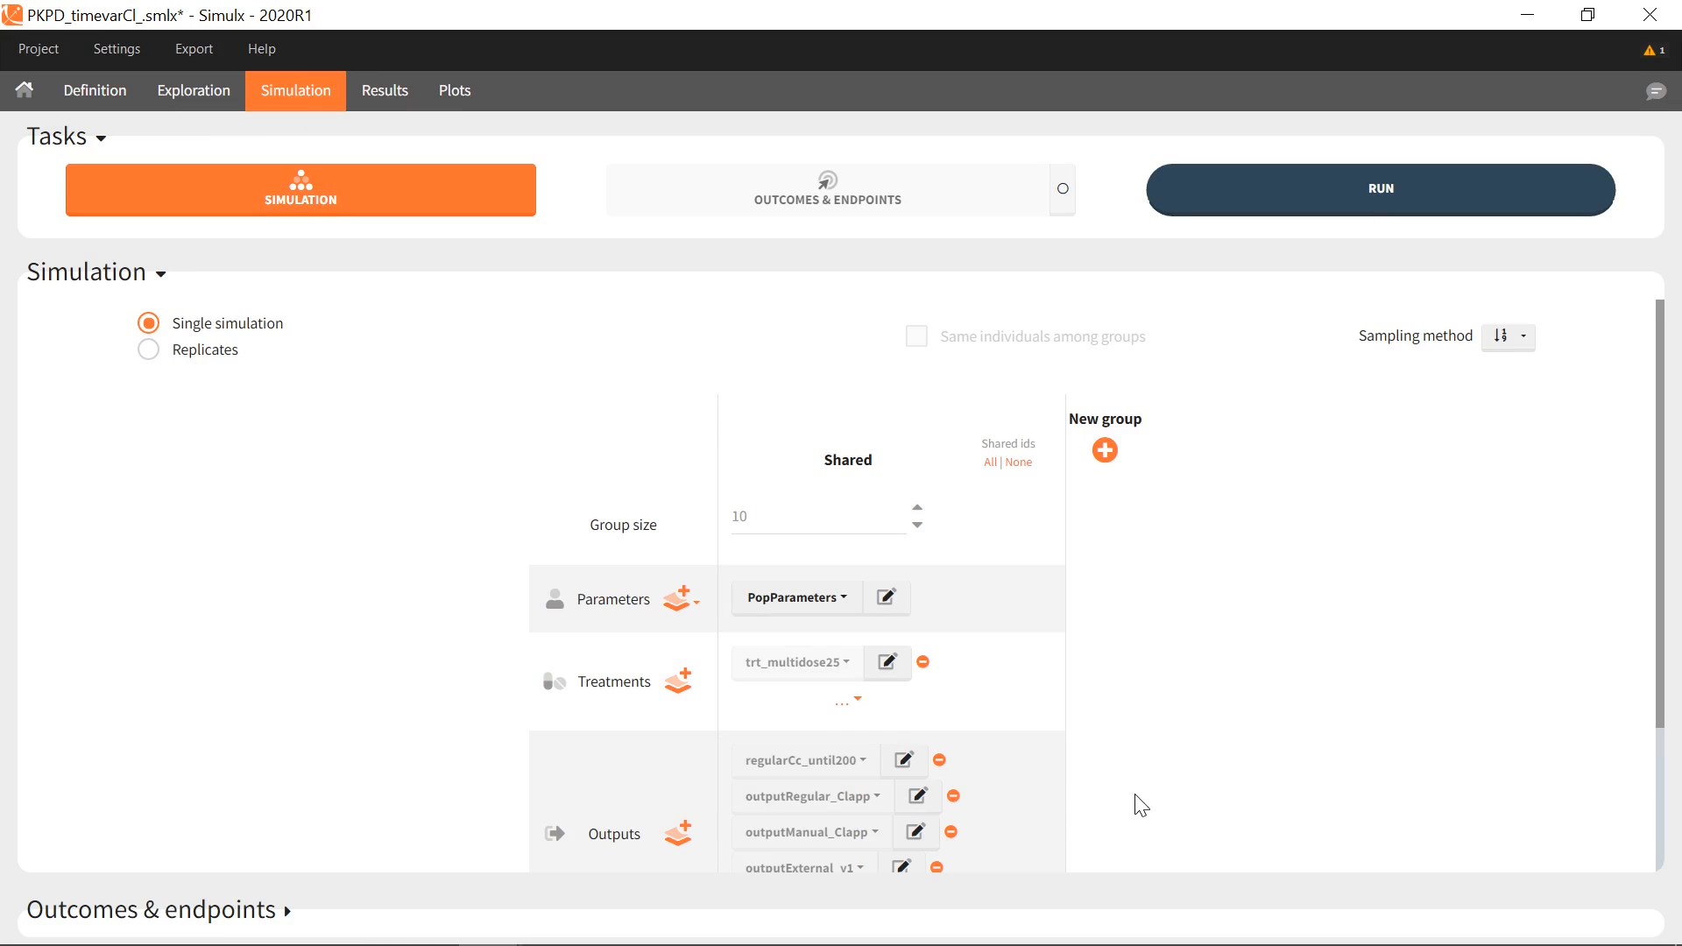
left_click(372, 203)
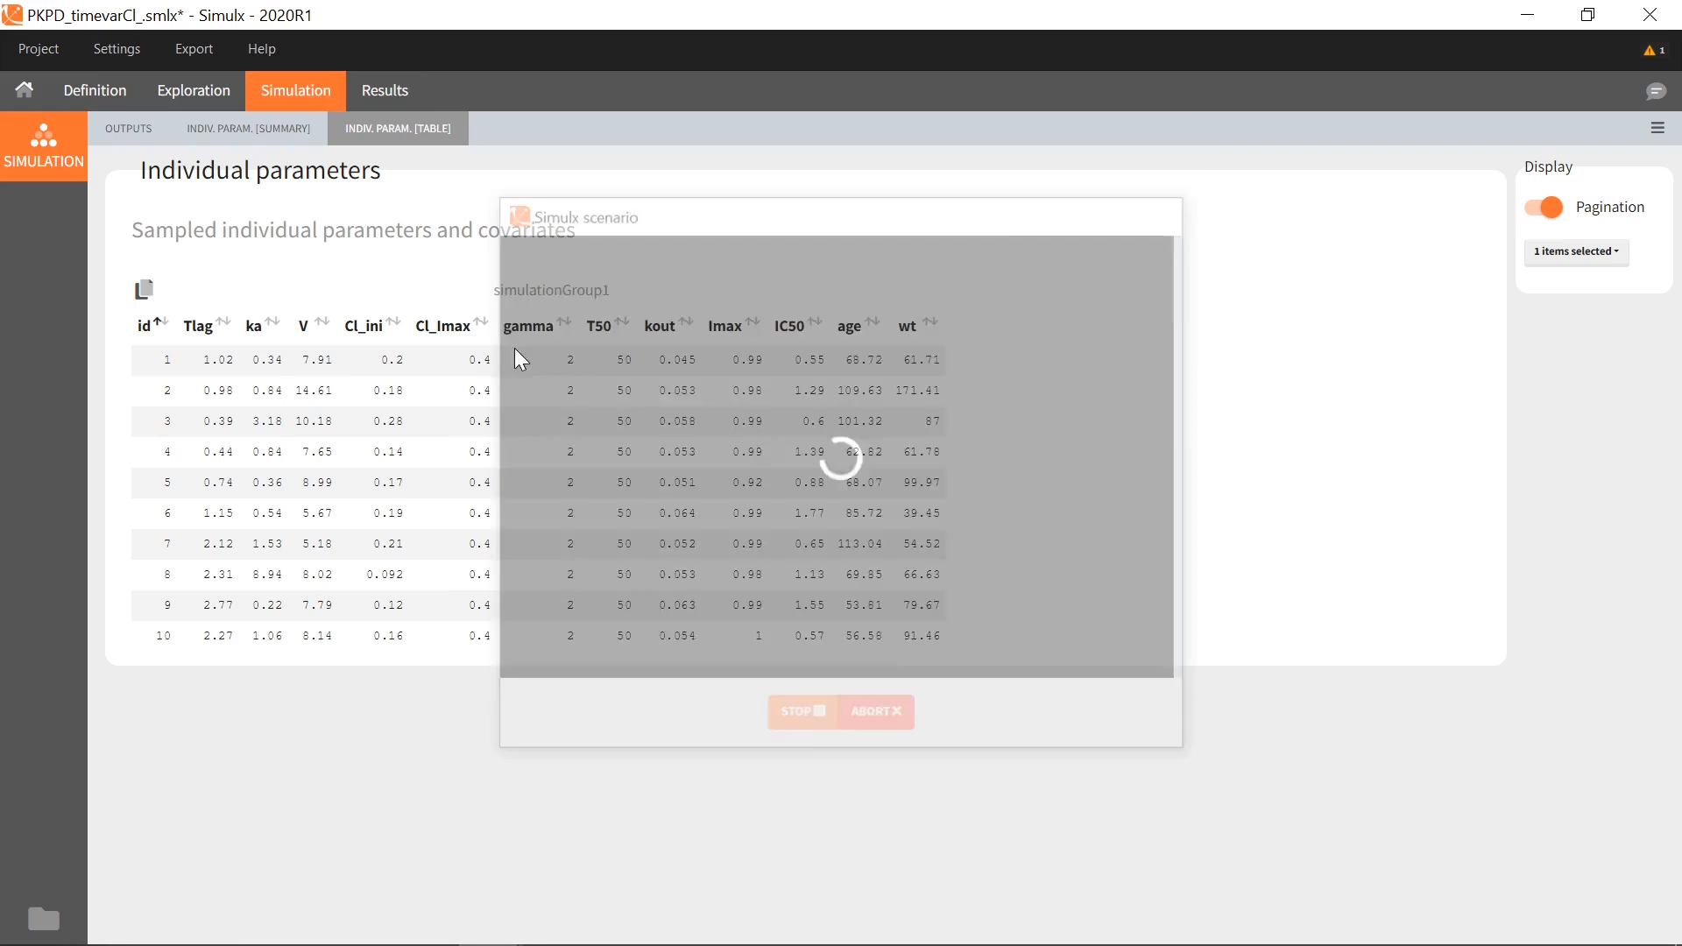
Plot the individual y1 curves with dots shown at each time point
left_click(465, 105)
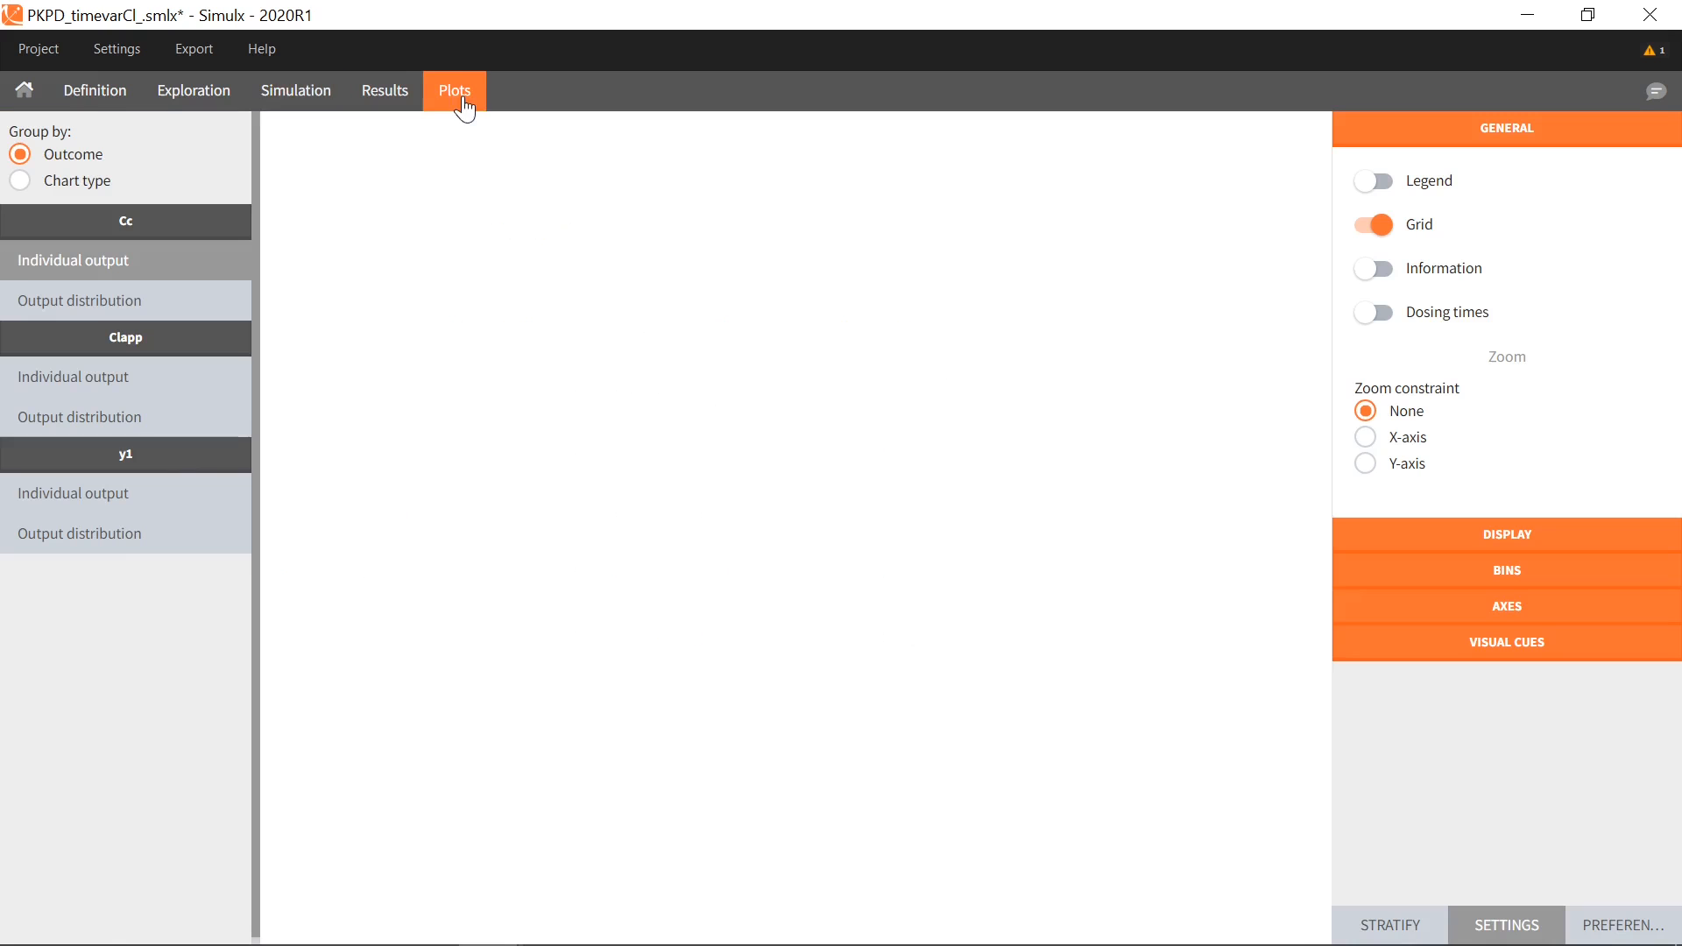
left_click(165, 496)
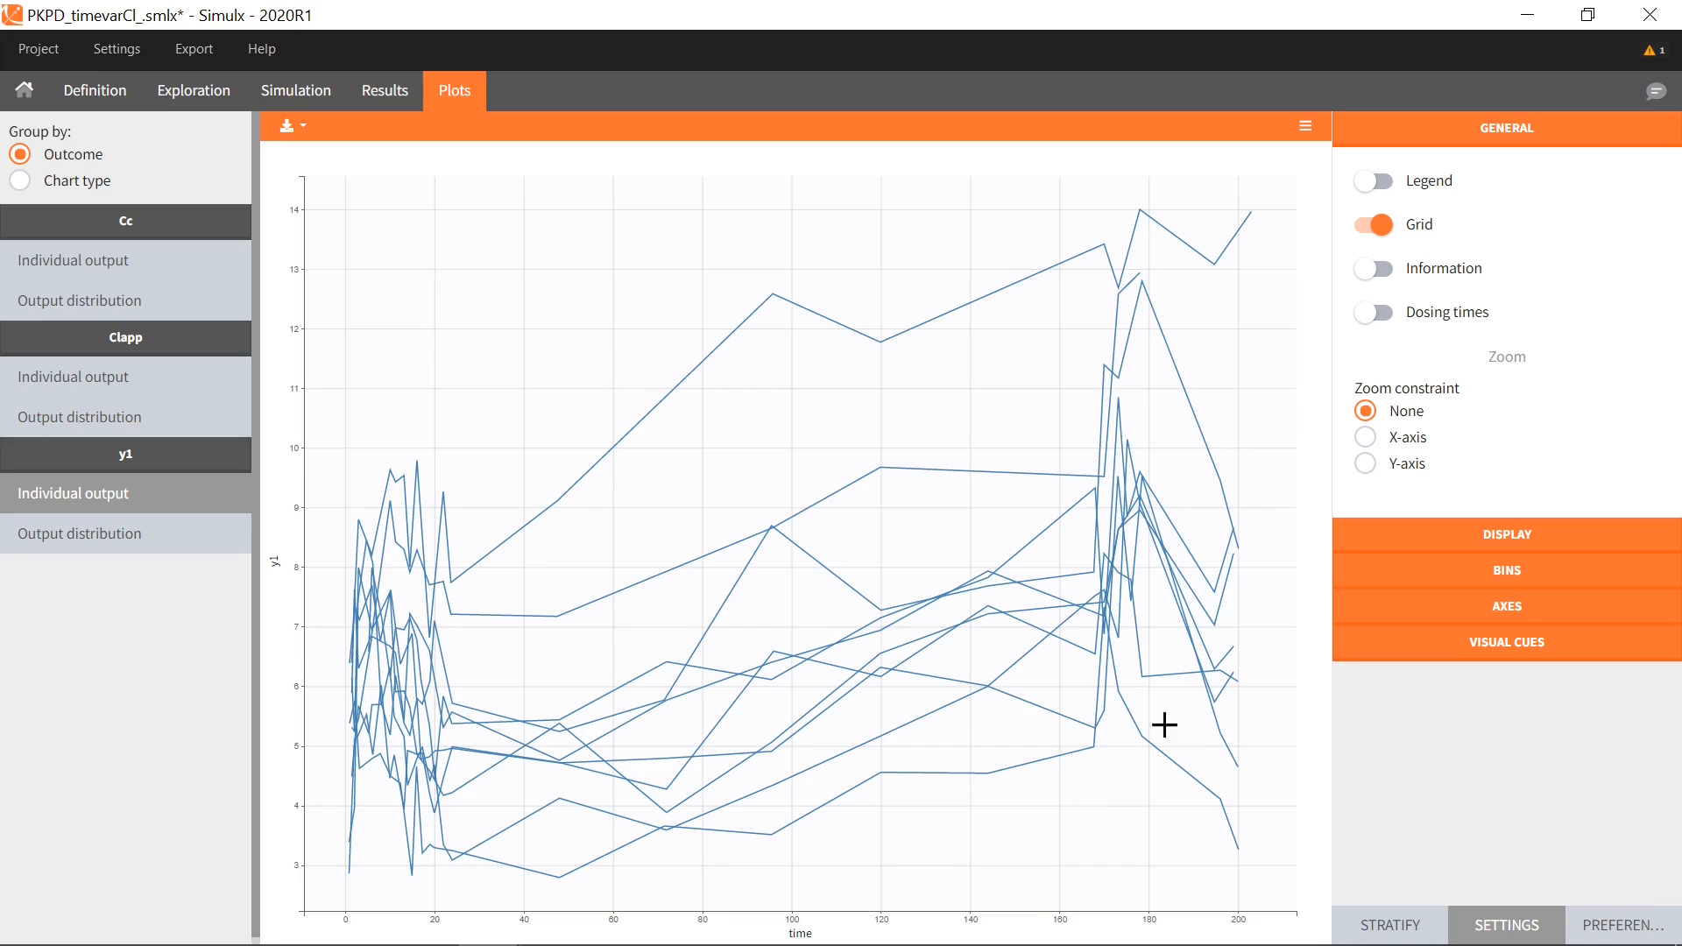
left_click(1433, 539)
left_click(1418, 600)
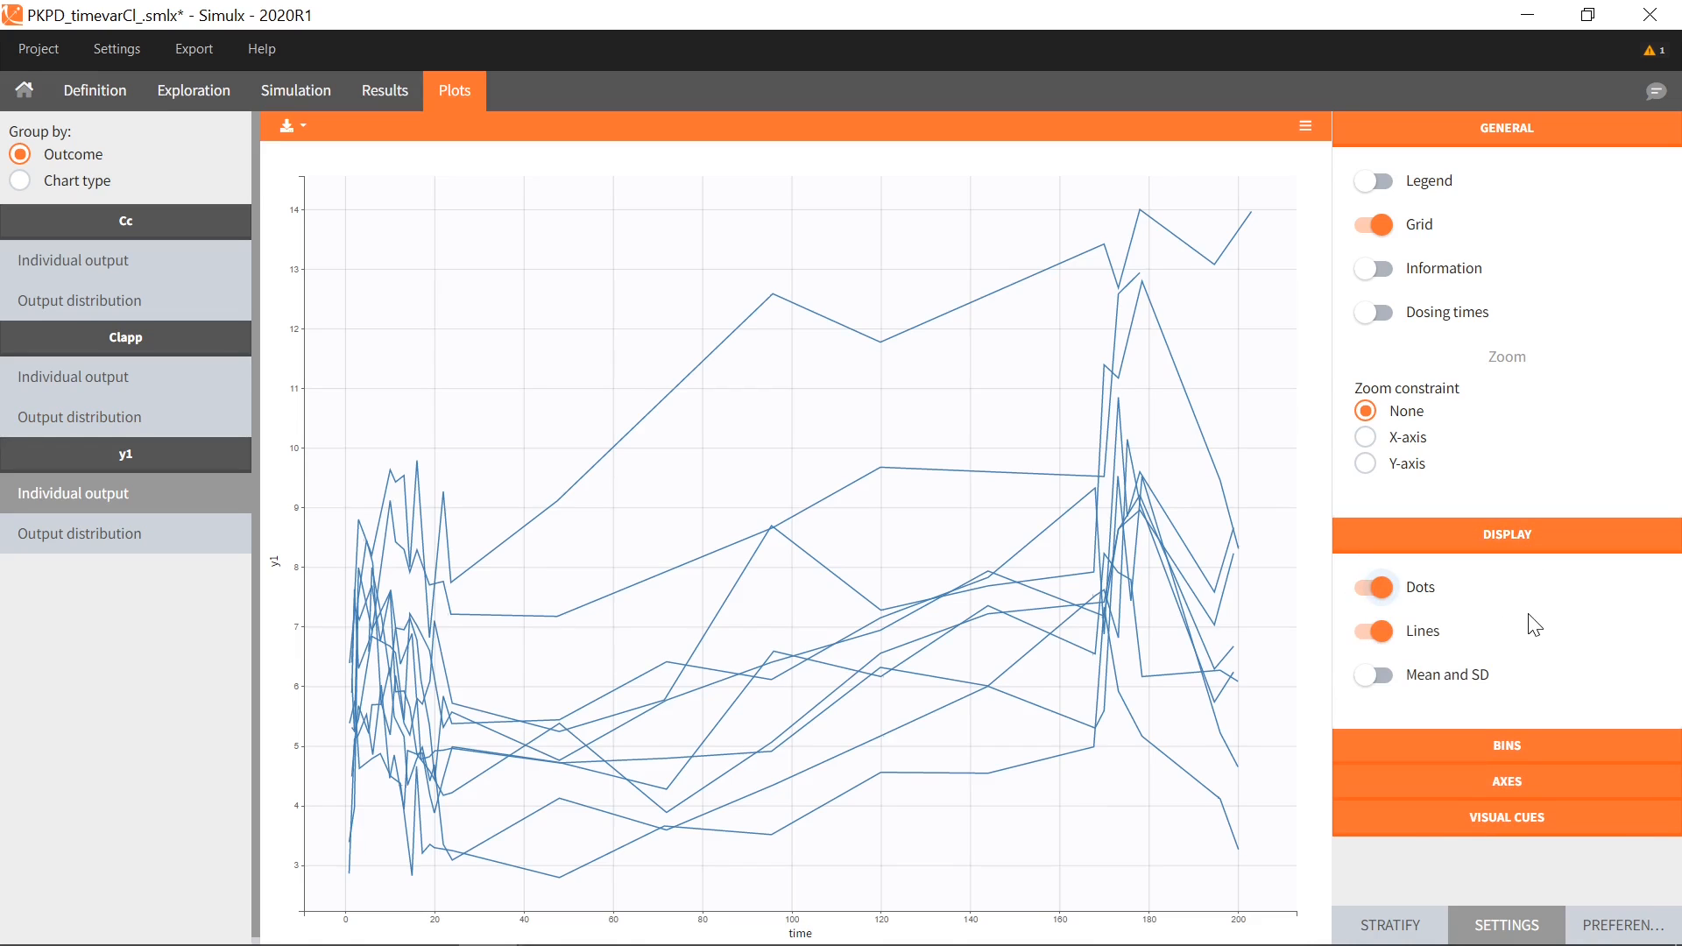